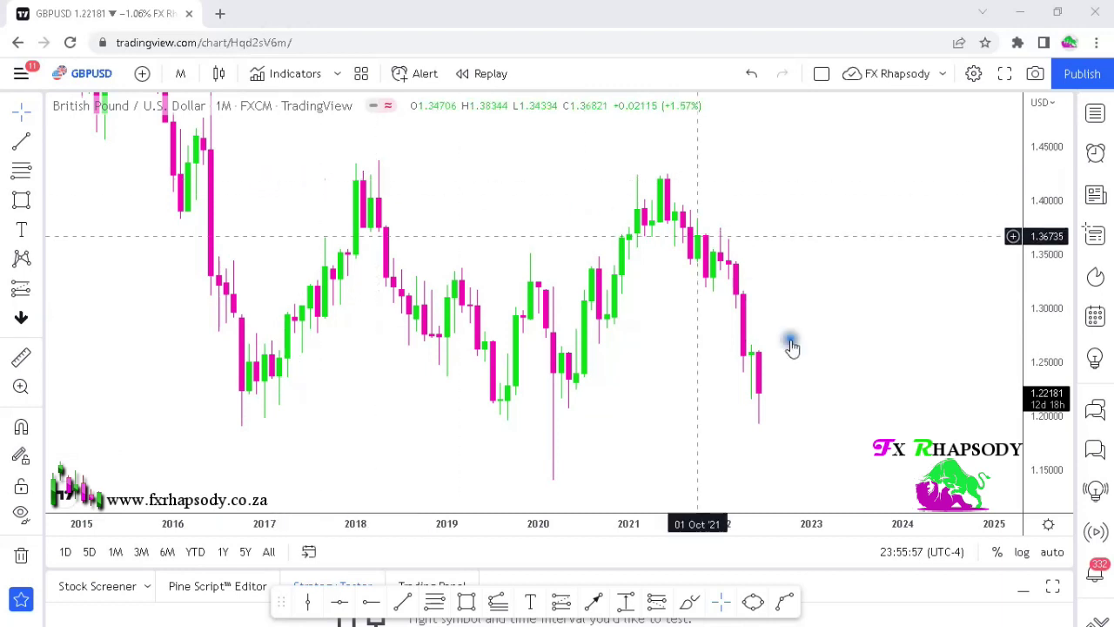
- Draw a horizontal trend line at about 1.1908 beneath the monthly lows, from July 2016 to April 2020
left_click(402, 601)
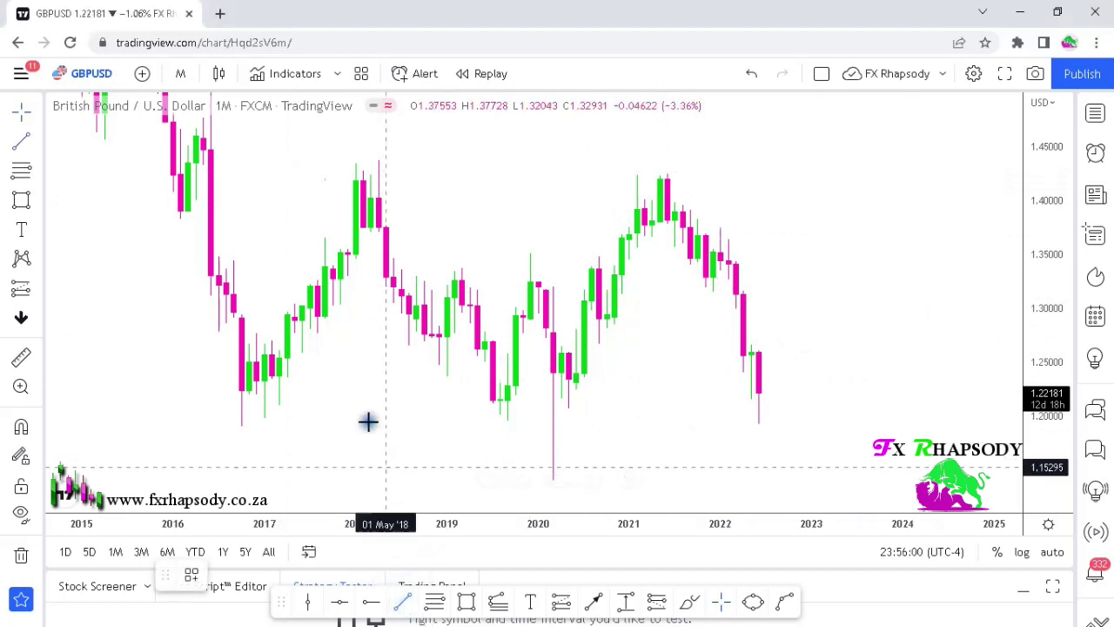
left_click(221, 425)
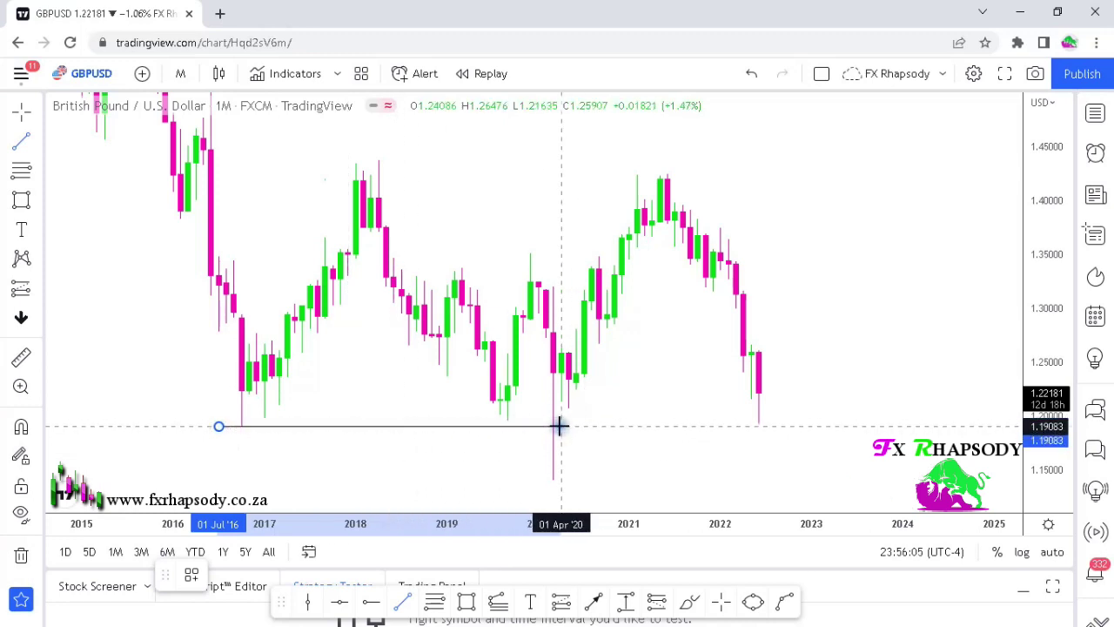
left_click(559, 427)
left_click(432, 473)
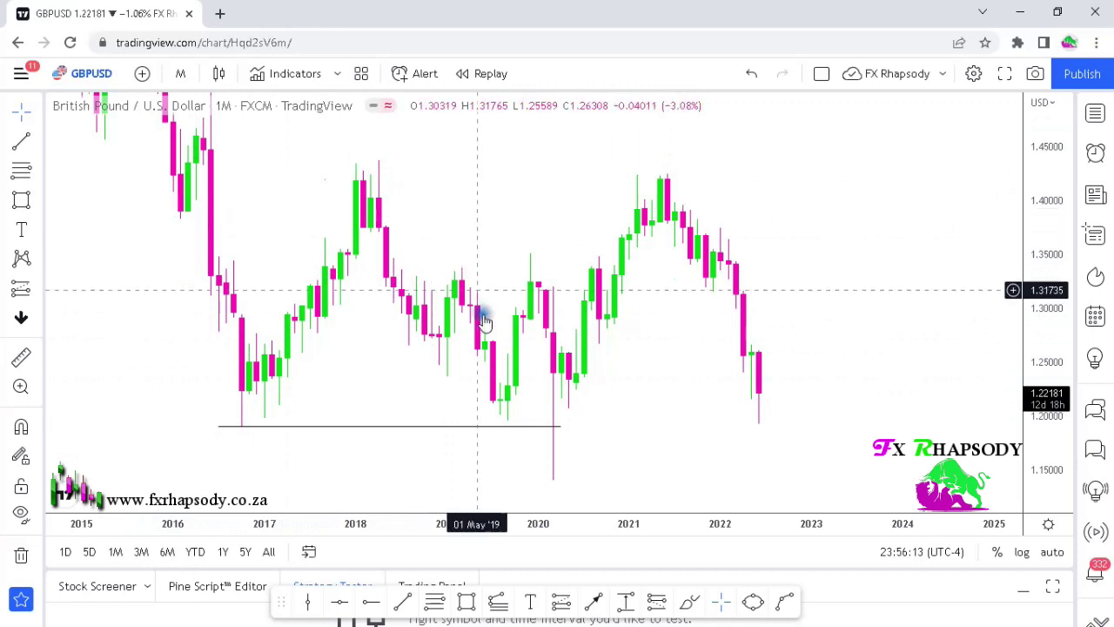
- Draw an arrow rising from the March 2020 wick below the line up toward the 2021 highs
left_click_drag(844, 397, 799, 322)
left_click_drag(514, 353, 526, 357)
left_click(579, 373)
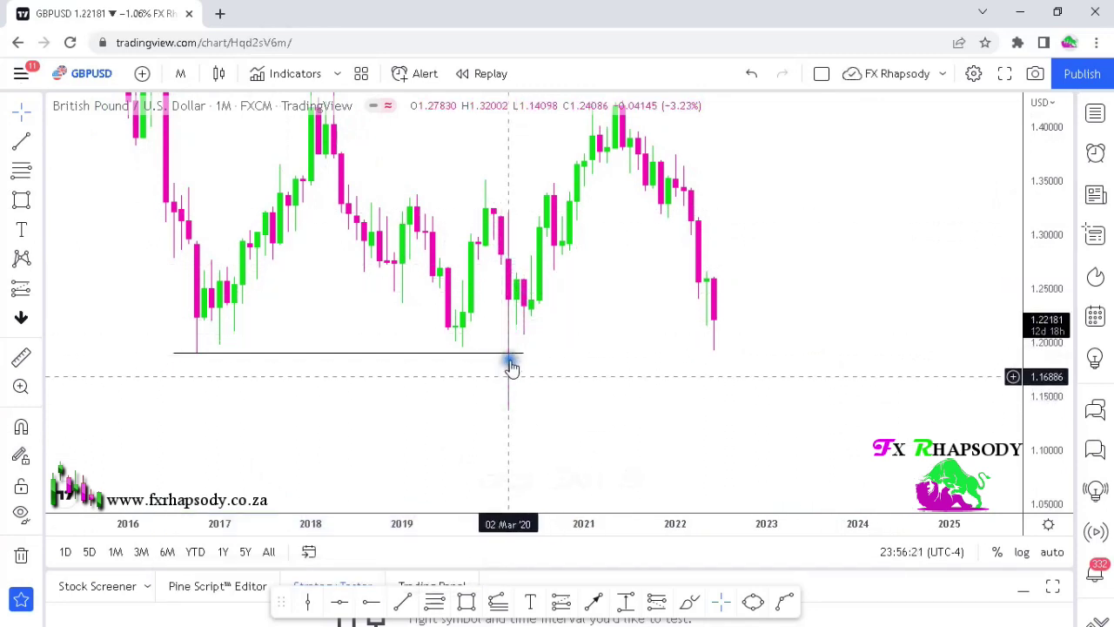
left_click(593, 601)
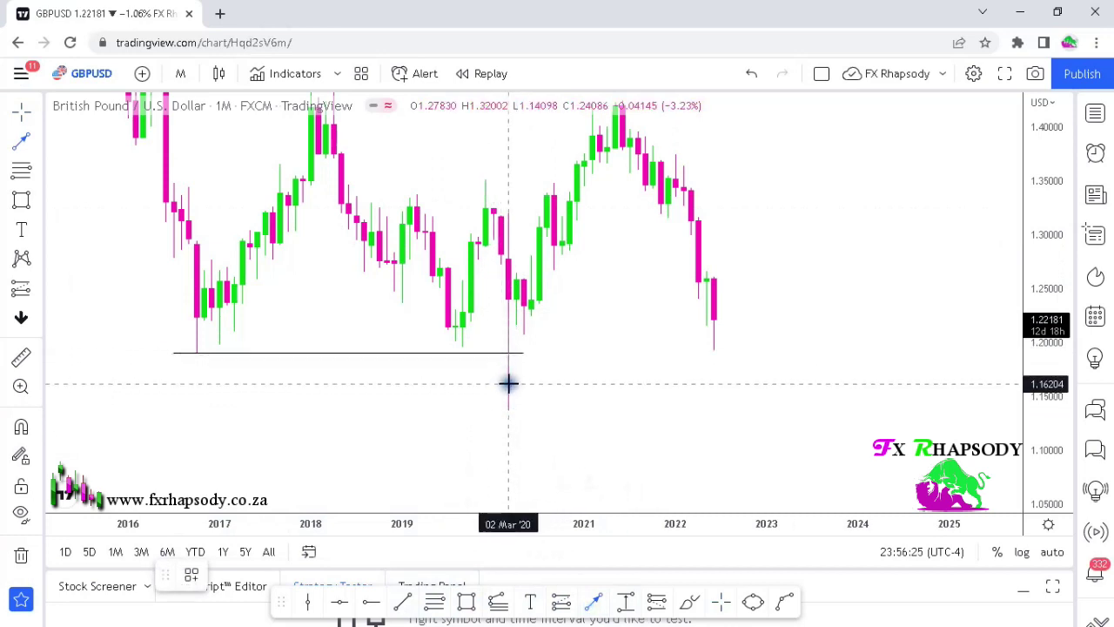
left_click_drag(516, 372, 616, 158)
left_click(754, 124)
left_click_drag(774, 146, 780, 211)
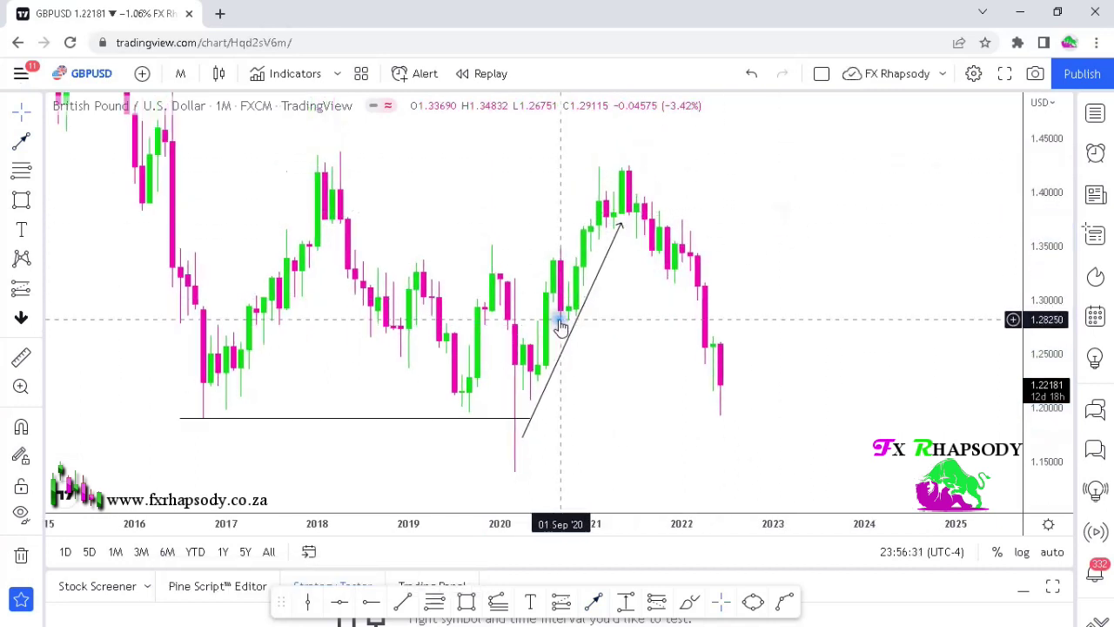
- Undo the arrow and support line, and draw a horizontal trend line at about 1.2075 from April 2020 to September 2022
key("ctrl+z")
left_click_drag(555, 321, 423, 404)
left_click(402, 601)
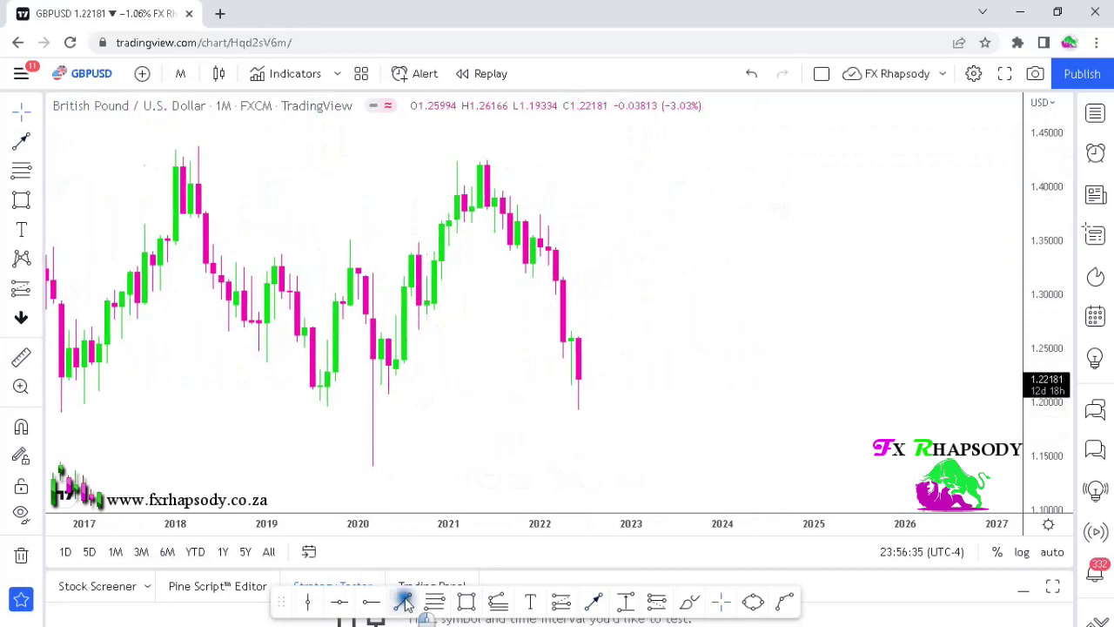
left_click(378, 394)
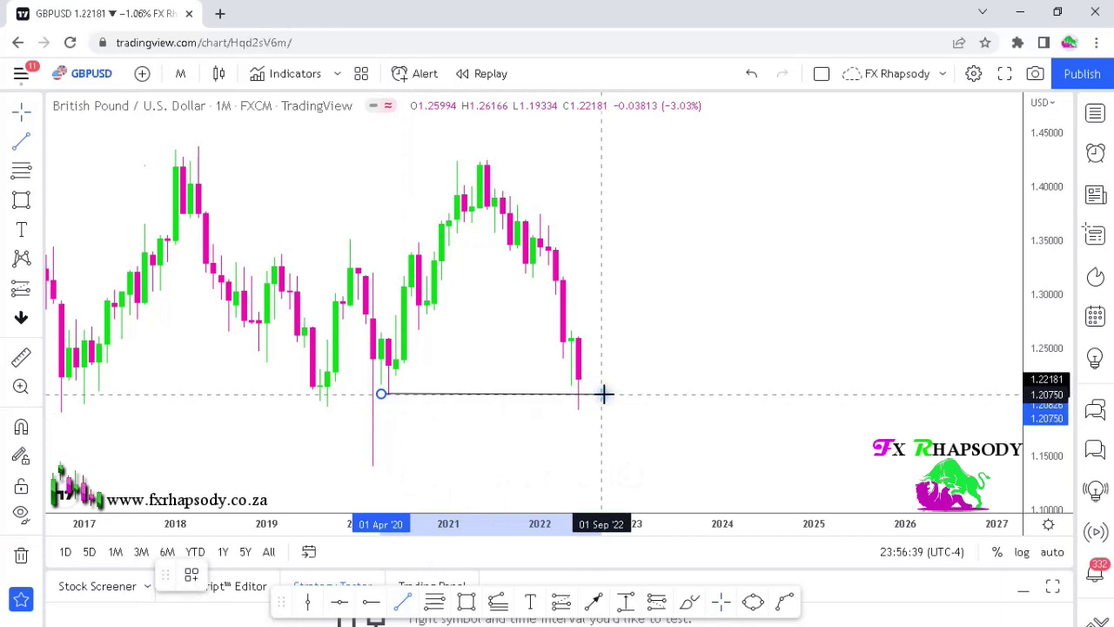
left_click(603, 394)
left_click(490, 348)
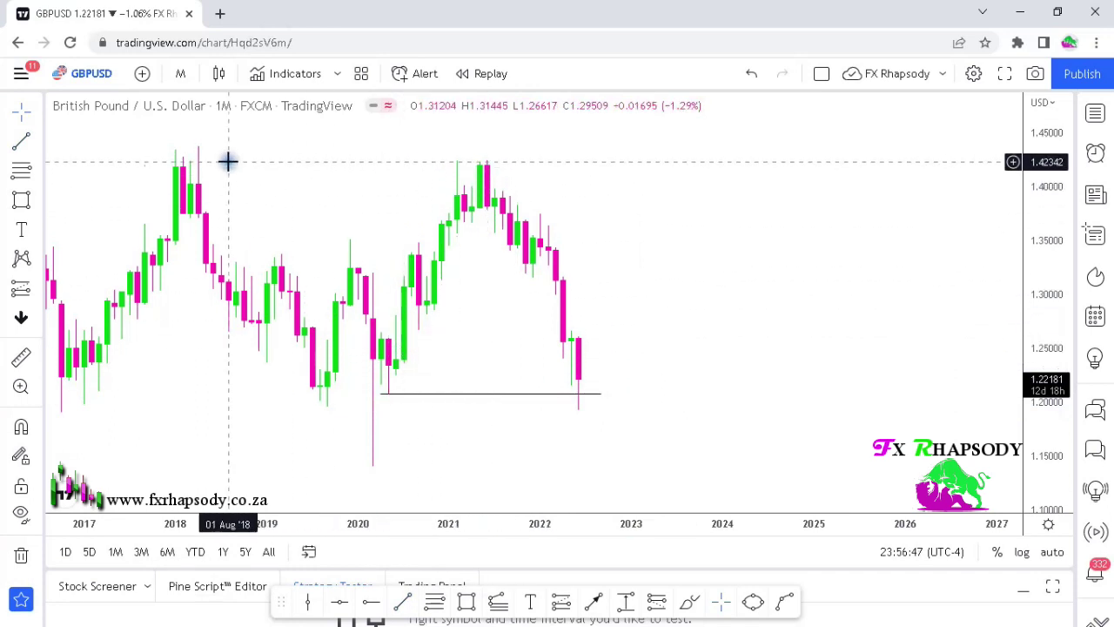
- Shade a thin rectangle across the 2018 and 2021 highs and draw an arrow rising from the June 2022 low to about 1.34 in March 2023
left_click(467, 601)
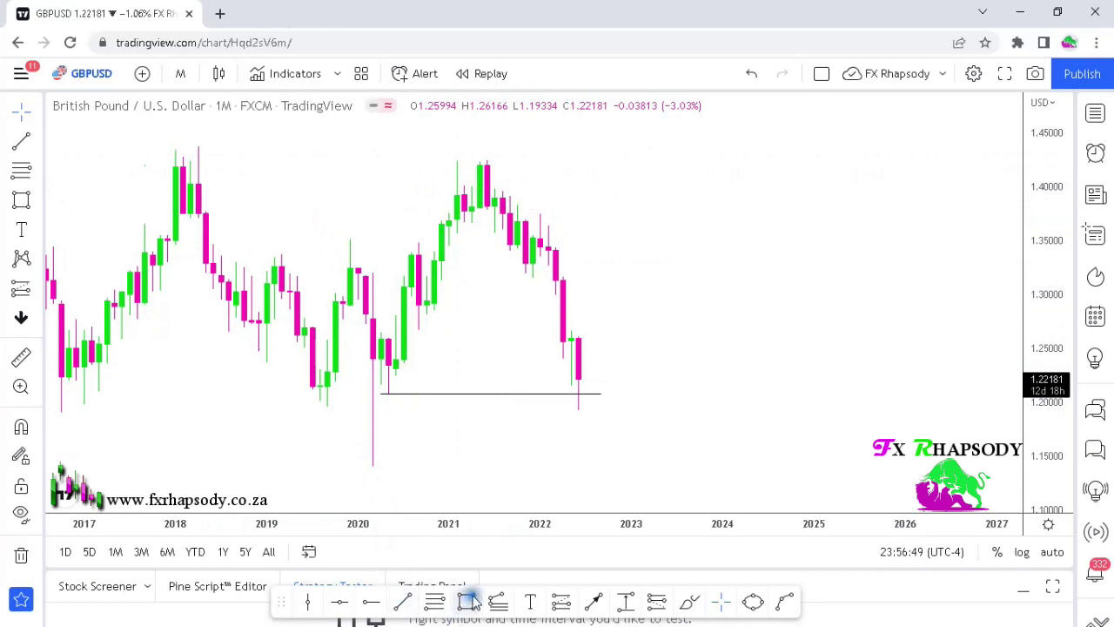
mouse_move(152, 166)
left_mouse_down()
mouse_move(473, 140)
mouse_move(538, 152)
mouse_move(539, 163)
left_mouse_up()
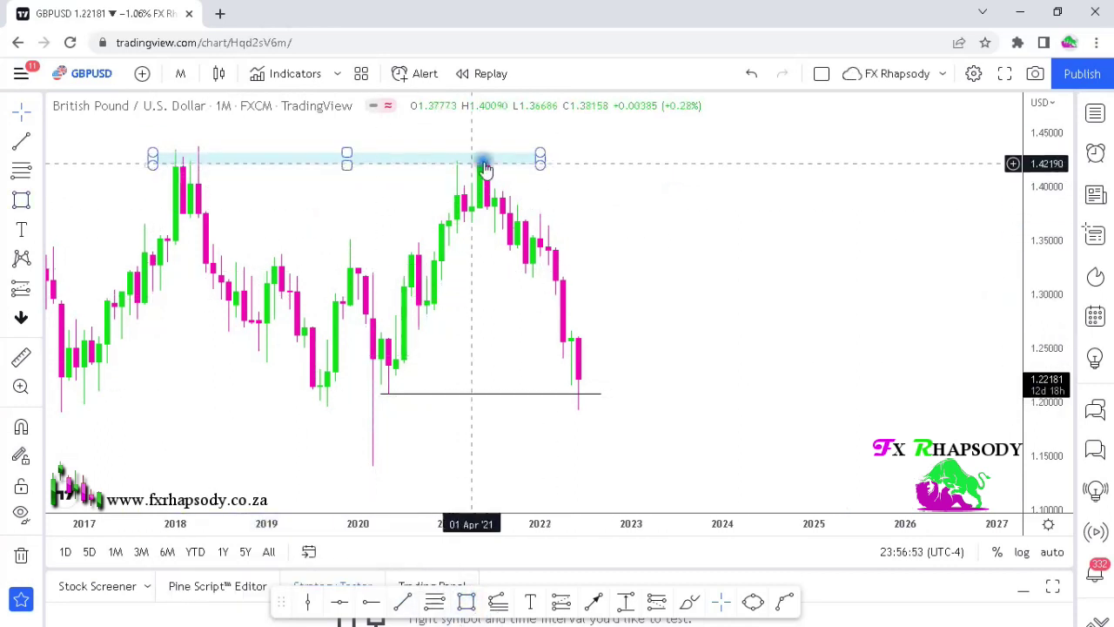
left_click_drag(688, 340, 539, 339)
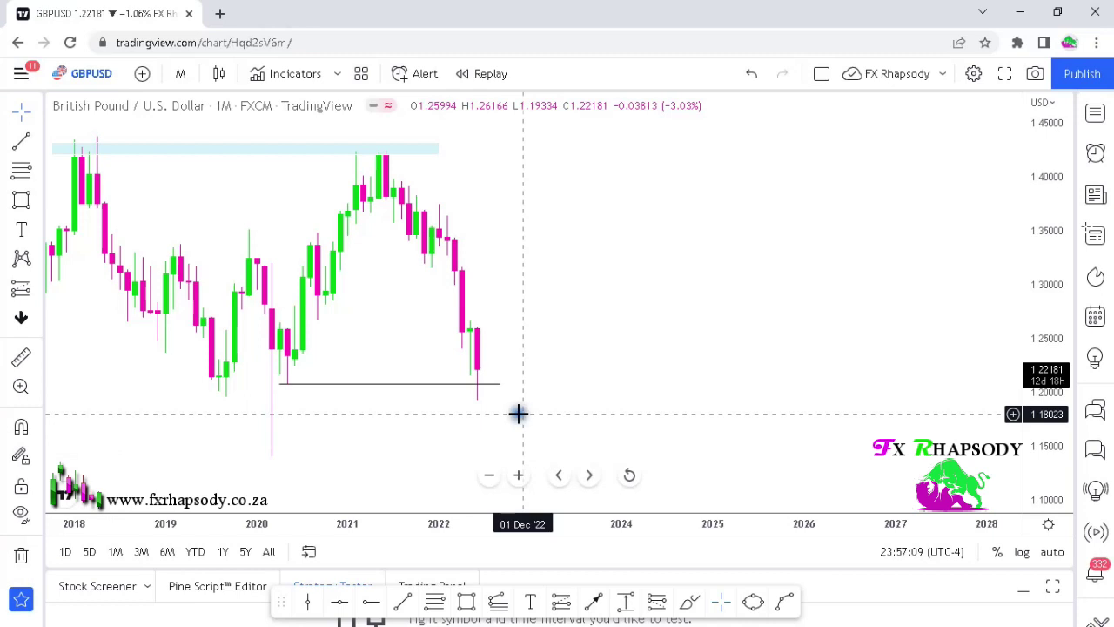
left_click(592, 604)
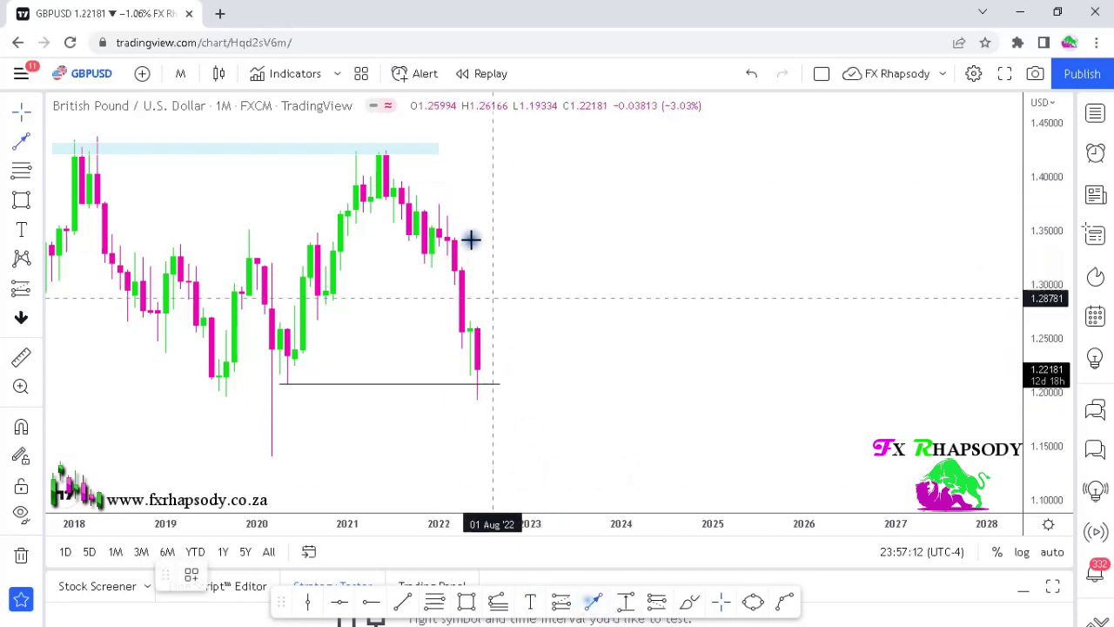
left_click(485, 391)
left_click(546, 241)
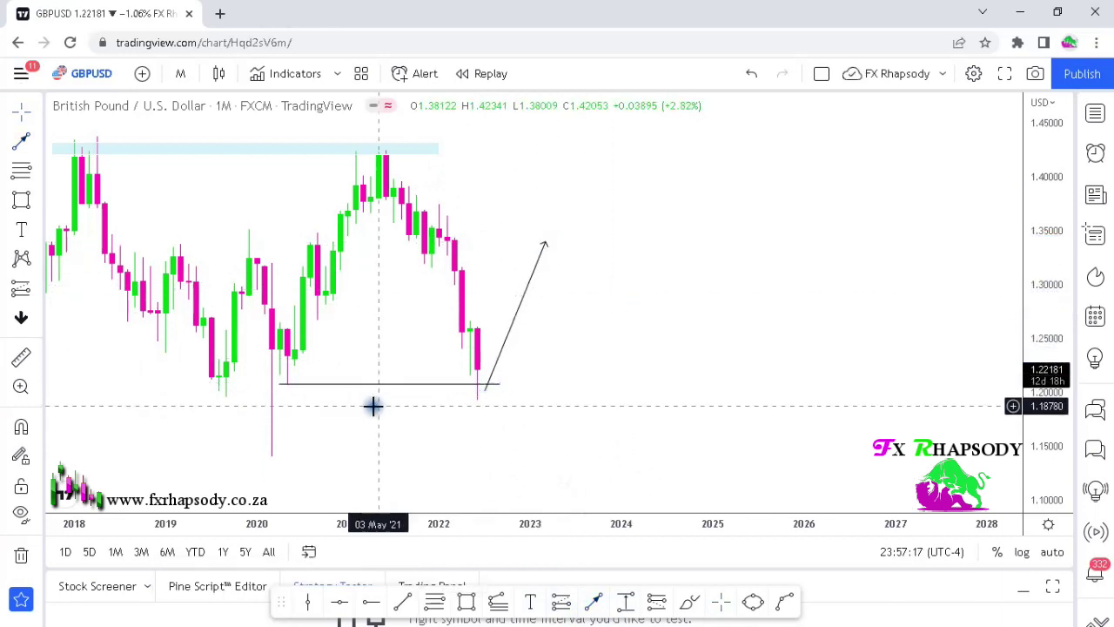
left_click(505, 352)
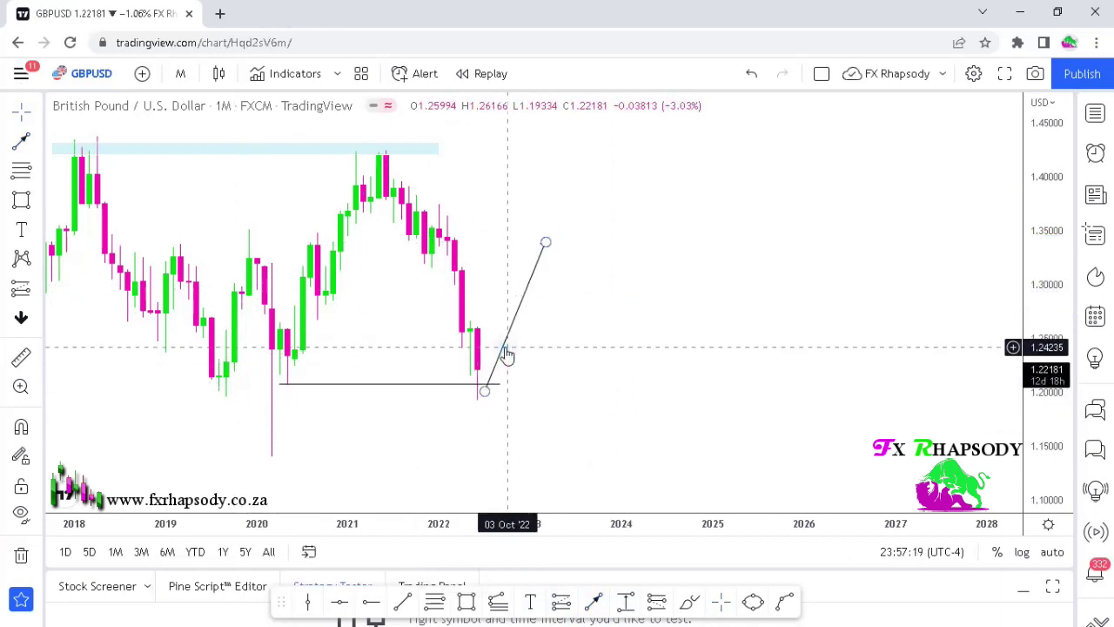
left_click(405, 470)
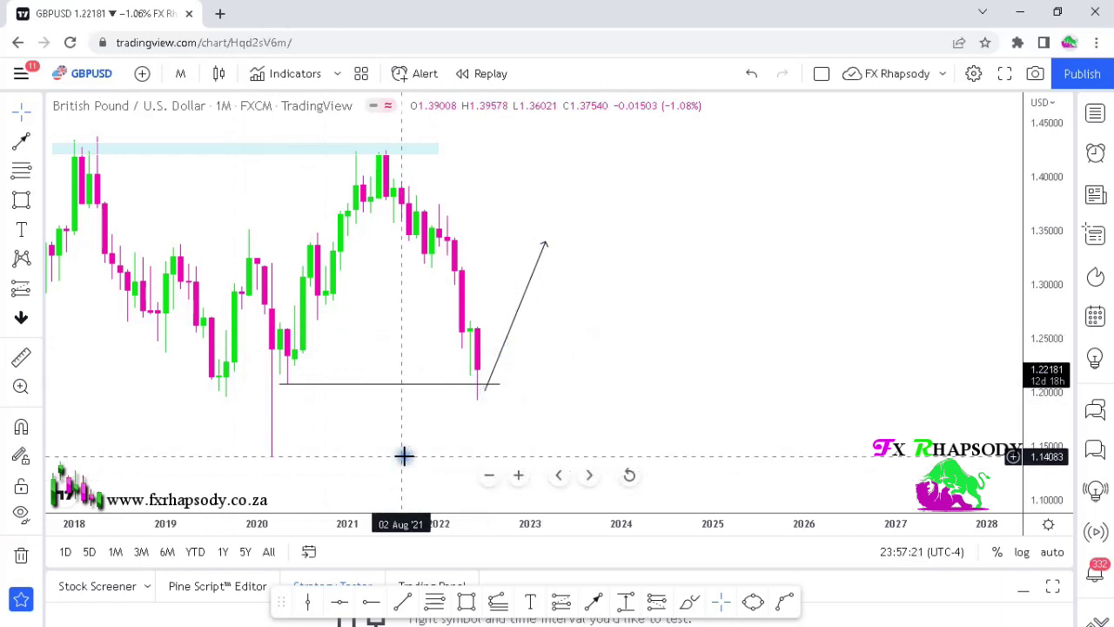
- Select the rectangle, trend line and arrow together and delete them from the monthly chart
left_click_drag(570, 419, 235, 113)
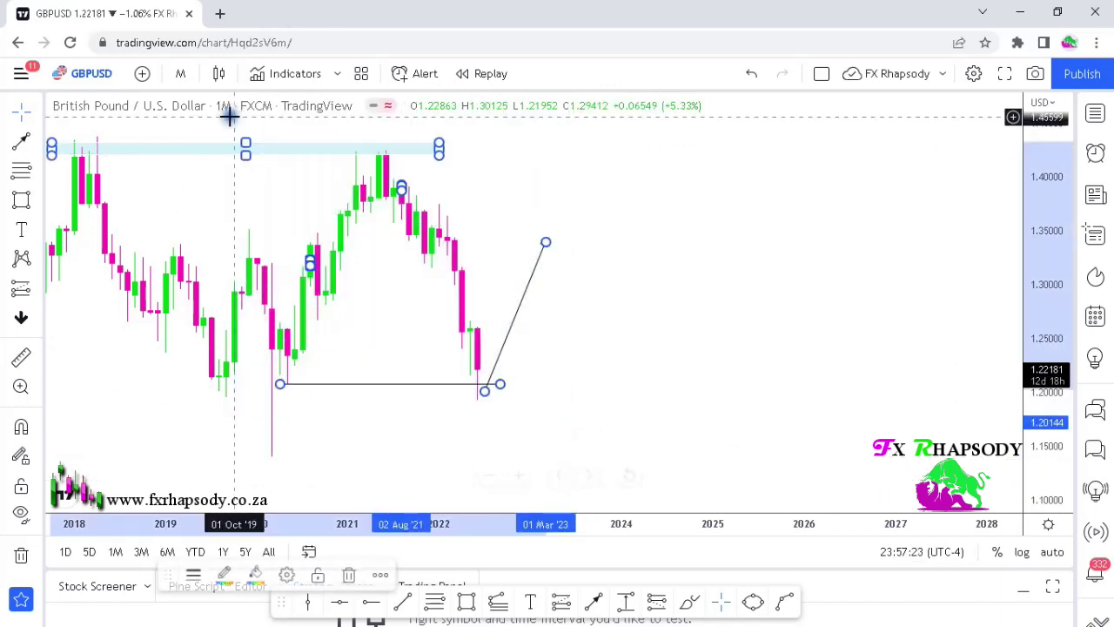
key("Delete")
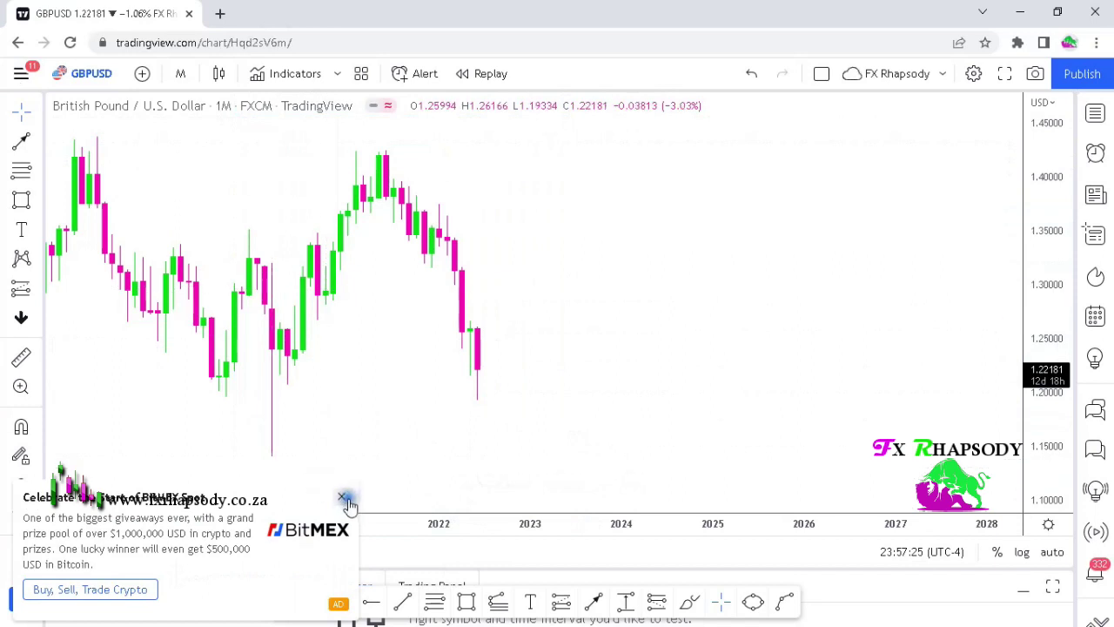
- Switch the GBPUSD chart to the 1-day timeframe and adjust the price scale to the recent candles
left_click_drag(395, 386, 500, 387)
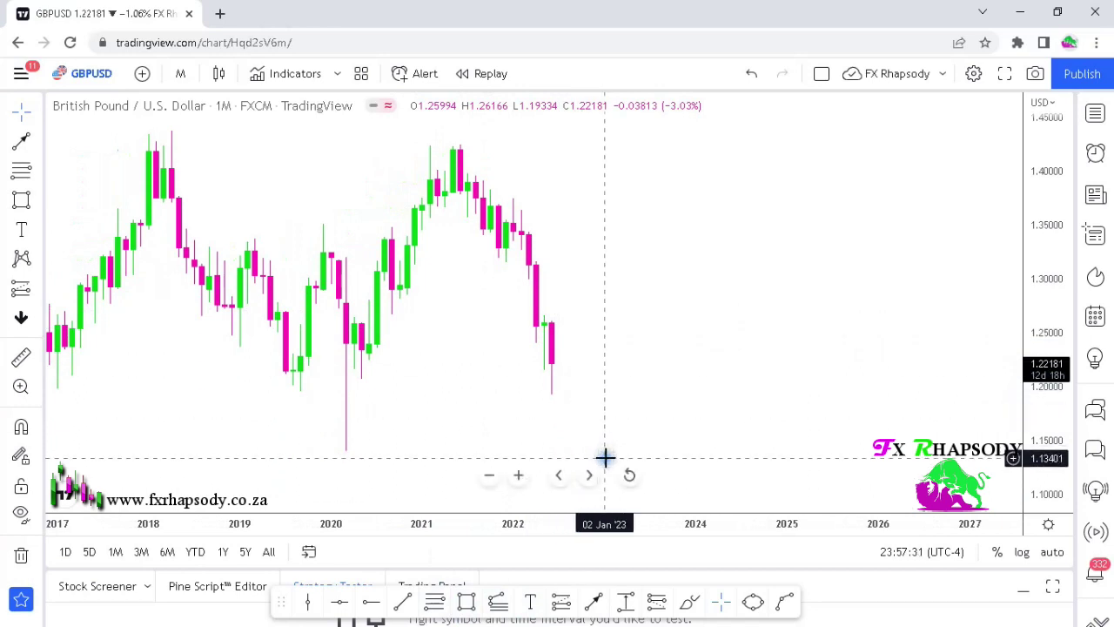
left_click_drag(644, 365, 743, 388)
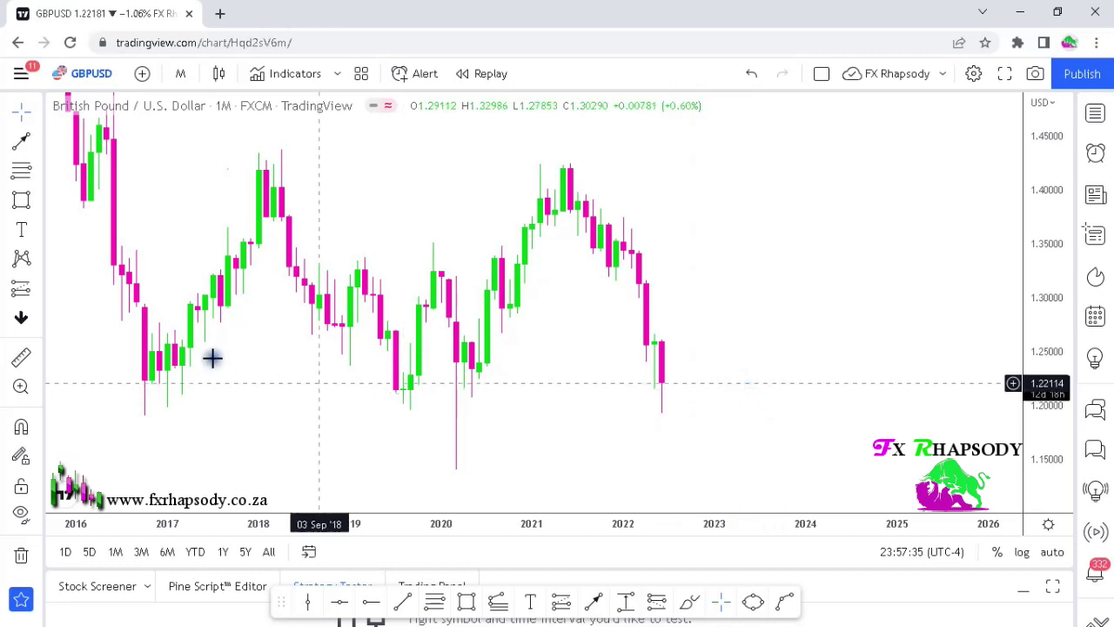
left_click(181, 73)
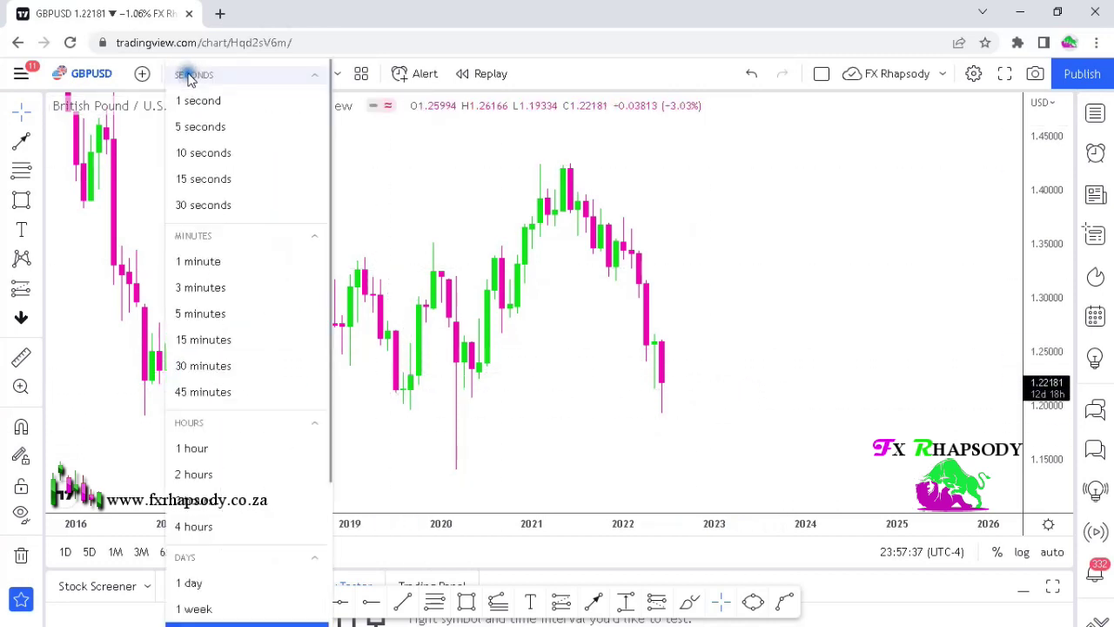
left_click(209, 584)
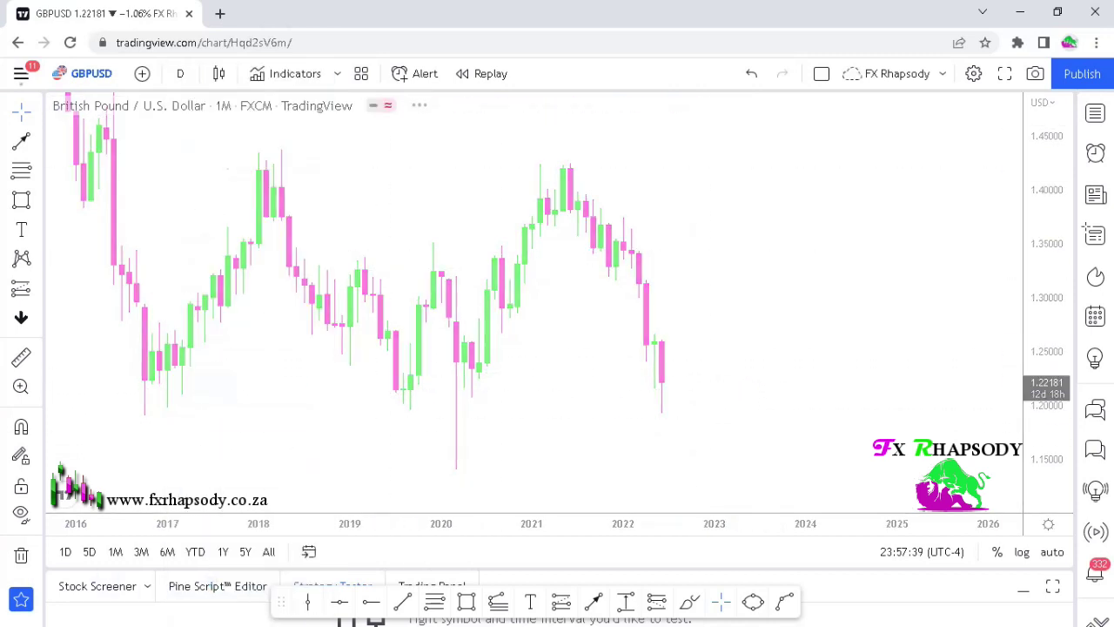
left_click(1058, 406)
left_click_drag(1039, 339, 1044, 278)
left_click_drag(842, 334, 786, 276)
scroll(778, 287, "up", 2)
left_click_drag(597, 345, 745, 380)
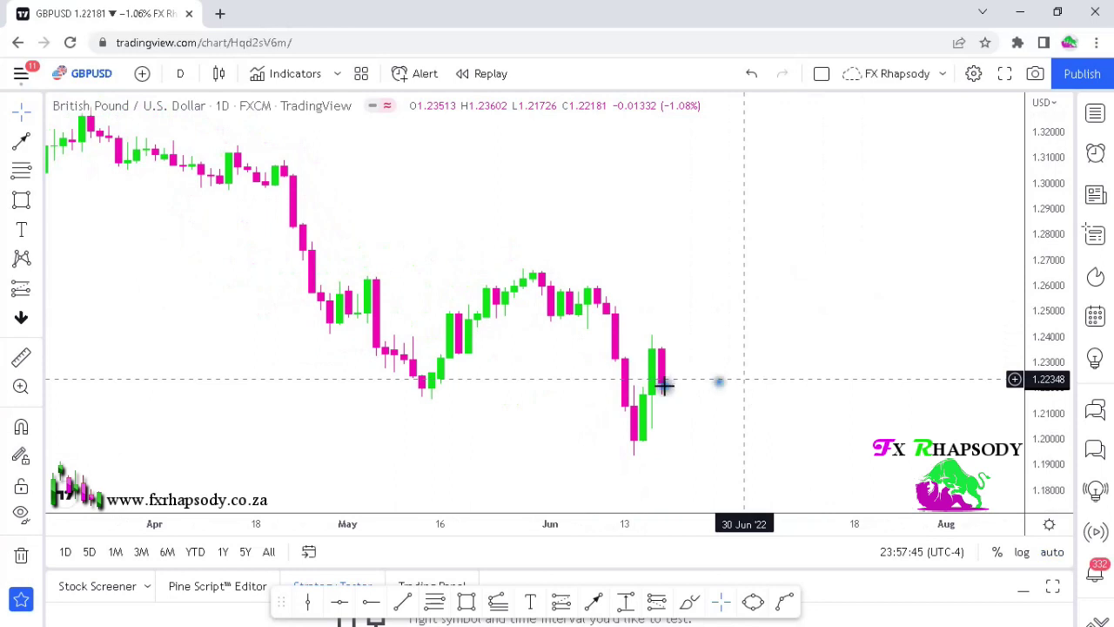
- Draw a horizontal trend line from 9 May to 29 June 2022 and move it to about 1.2174 at the mid-May low
left_click(404, 603)
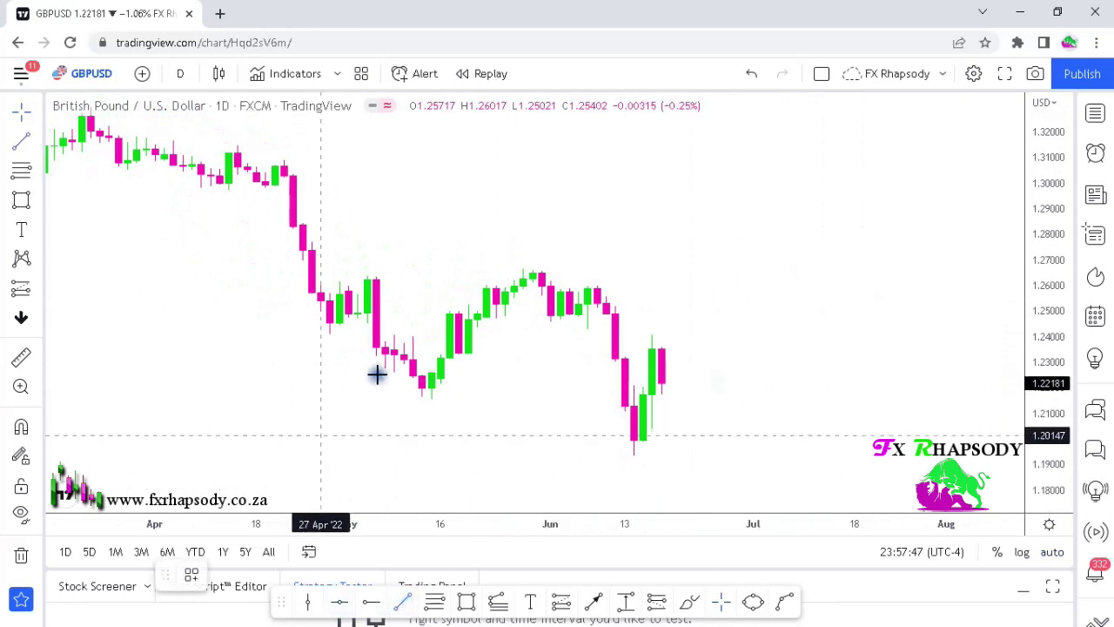
left_click(394, 398)
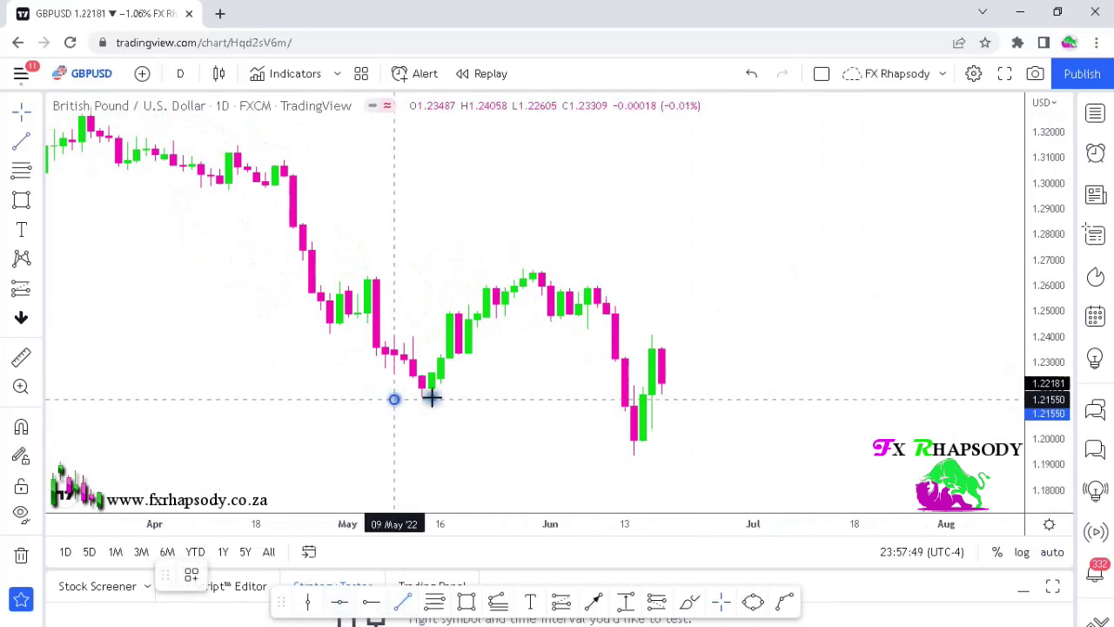
left_click(738, 397)
left_click(763, 316)
left_click_drag(510, 400, 507, 396)
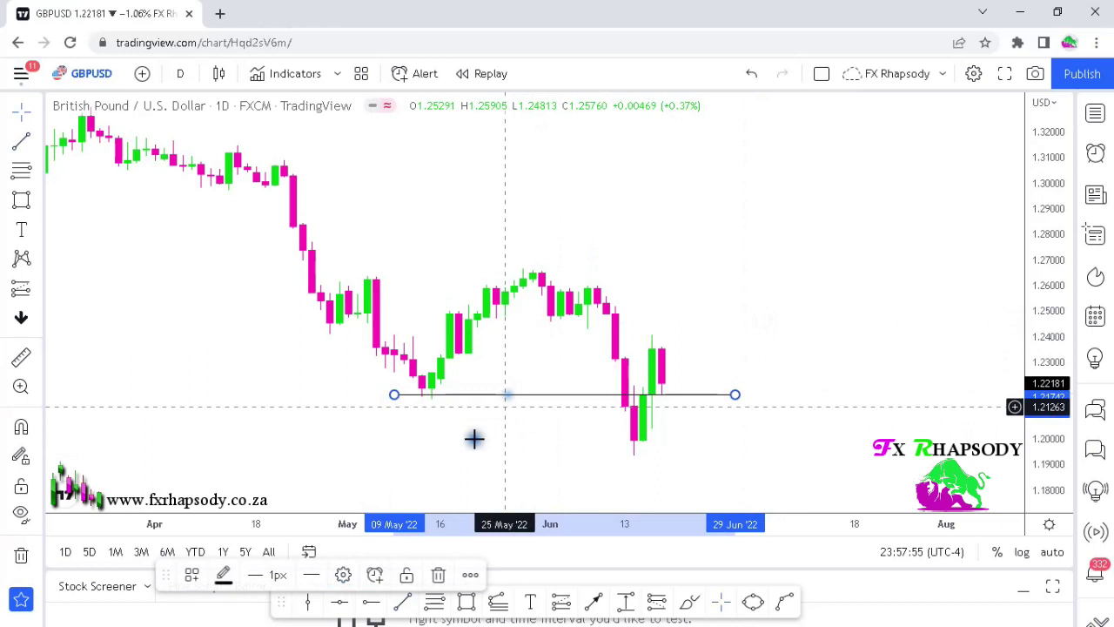
left_click(551, 473)
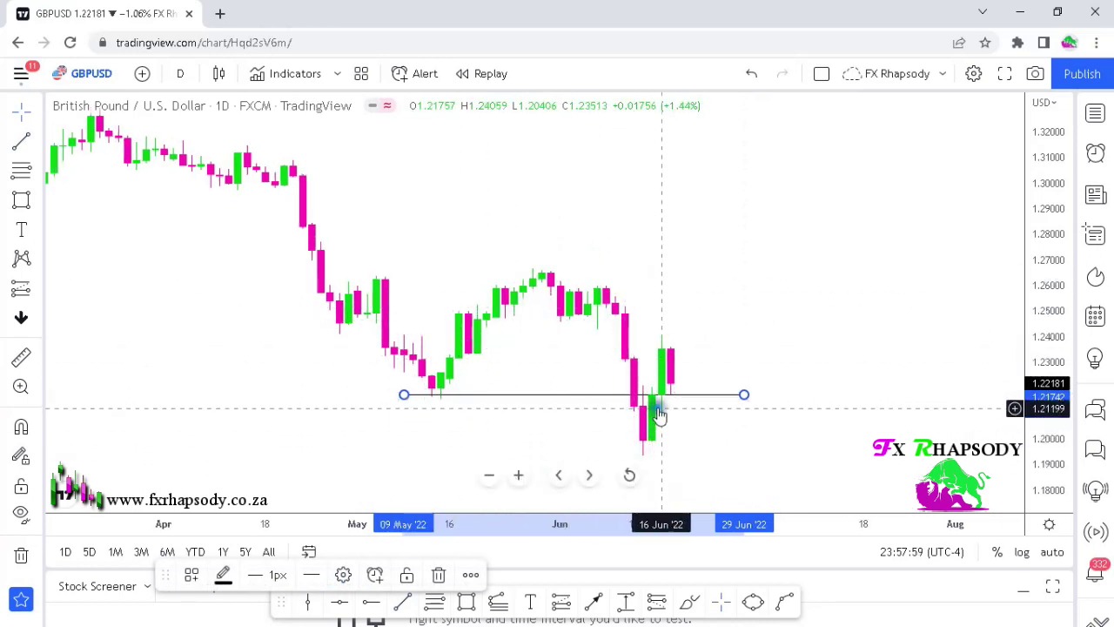
- Delete the horizontal line at the mid-May low and try an upward arrow beside the latest daily candles
left_click_drag(746, 271, 691, 248)
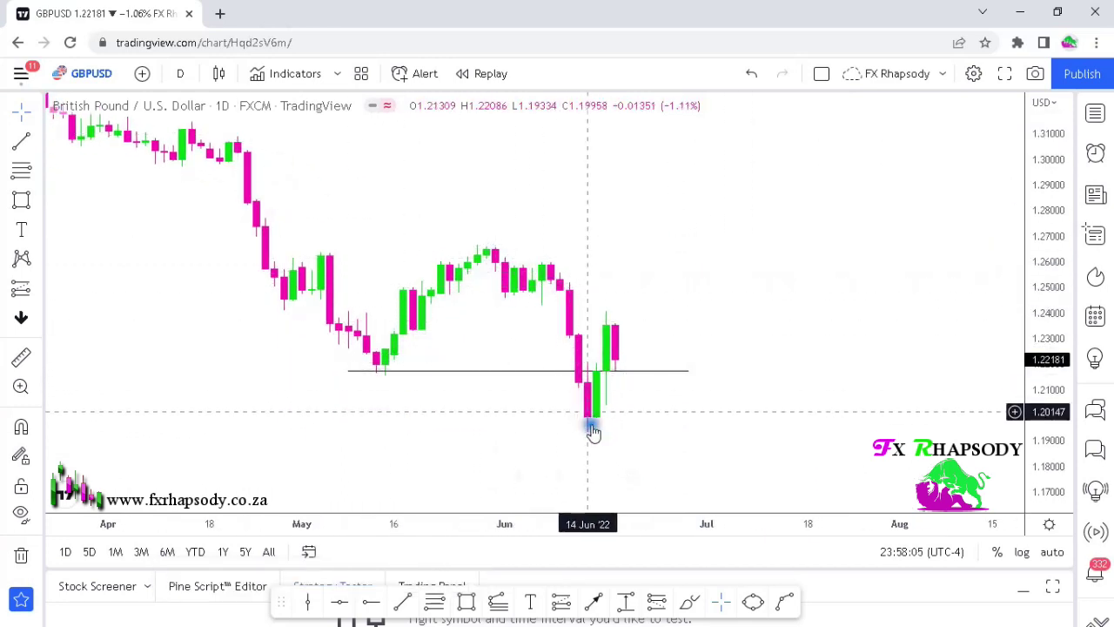
left_click(632, 374)
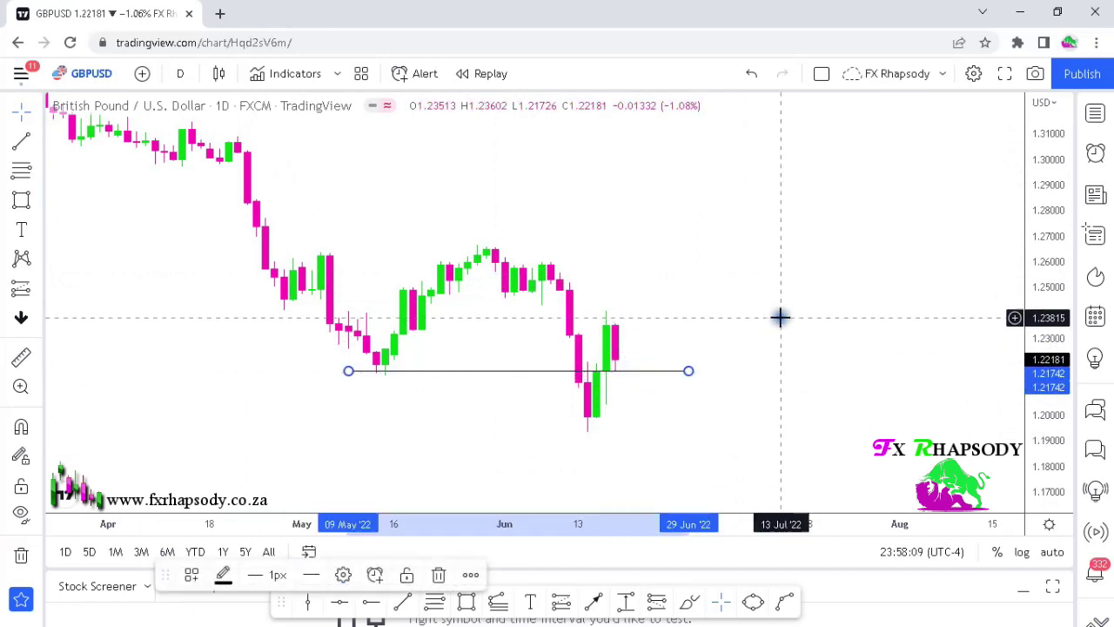
key("Delete")
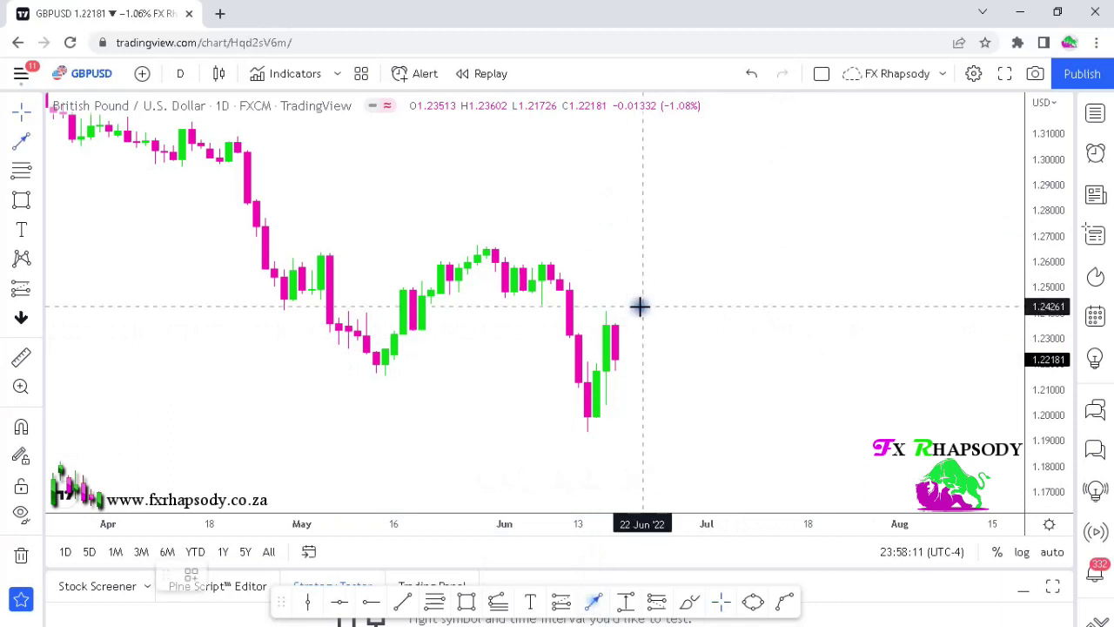
left_click_drag(676, 286, 696, 222)
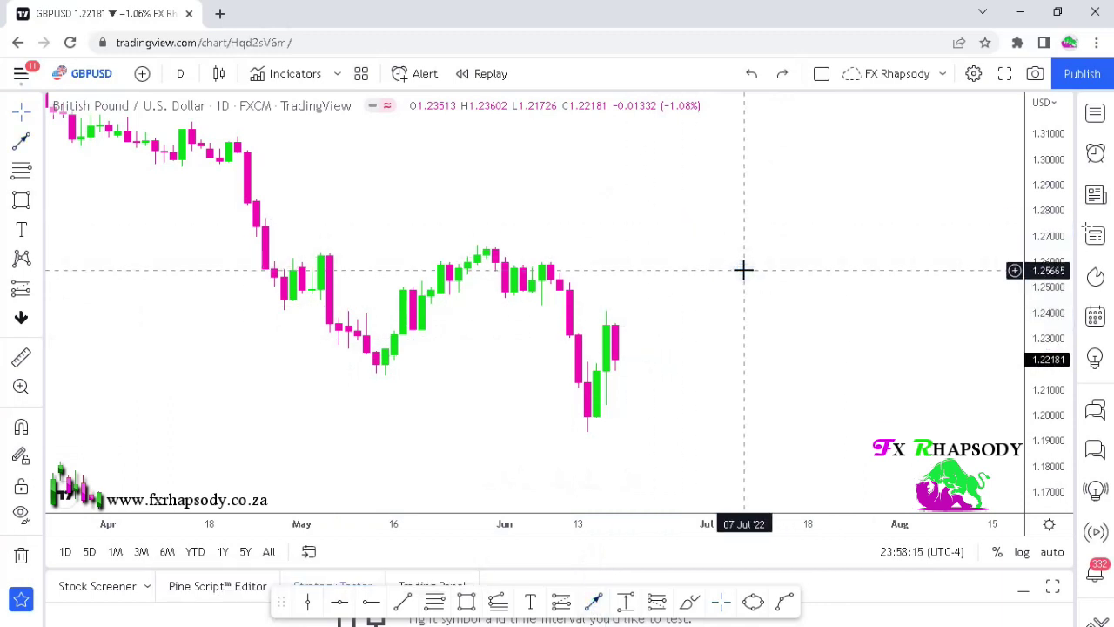
left_click_drag(527, 145, 659, 345)
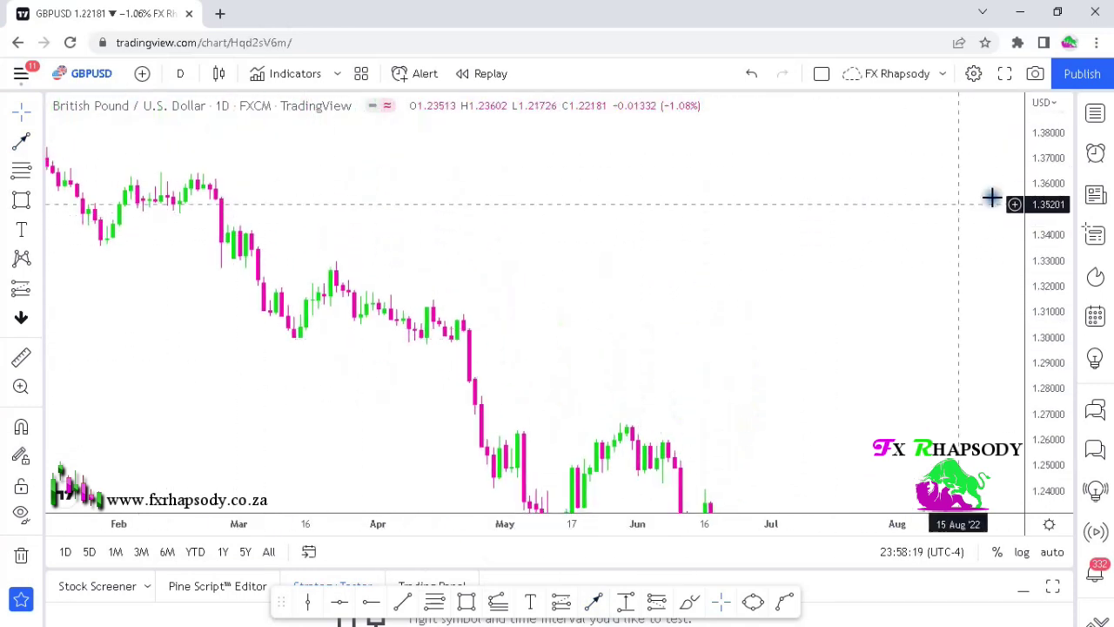
scroll(913, 271, "down", 8)
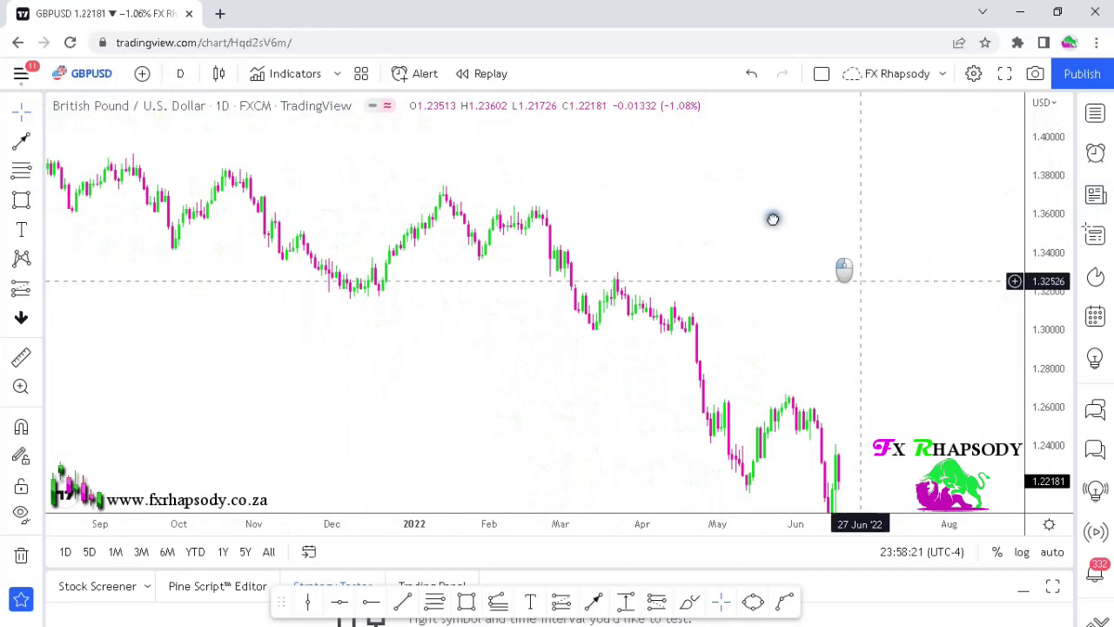
left_click_drag(738, 216, 757, 271)
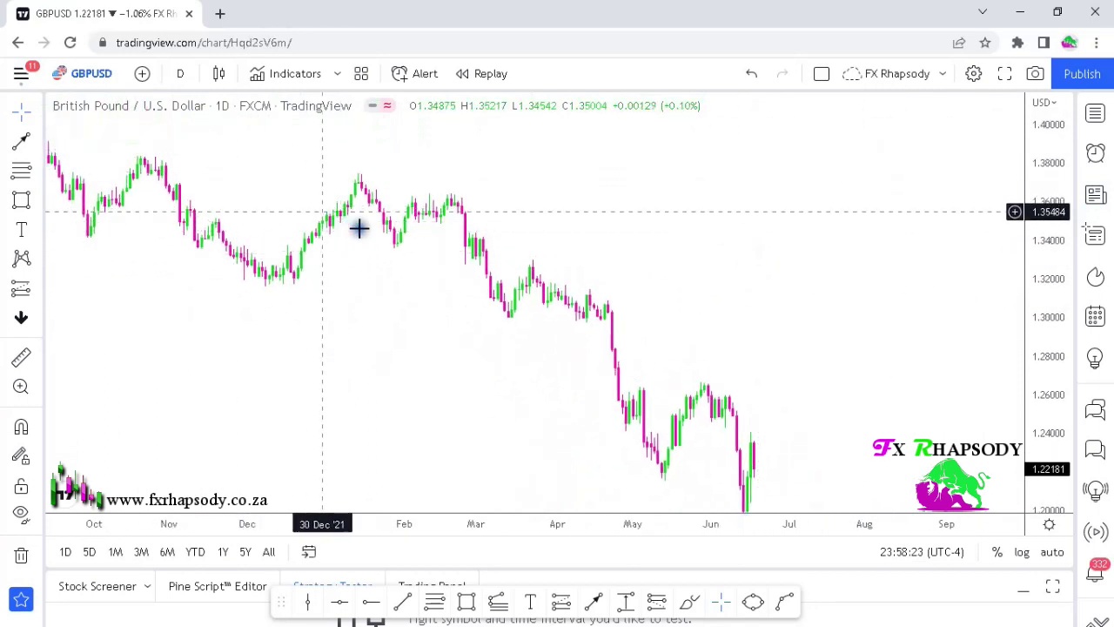
scroll(753, 362, "up", 4)
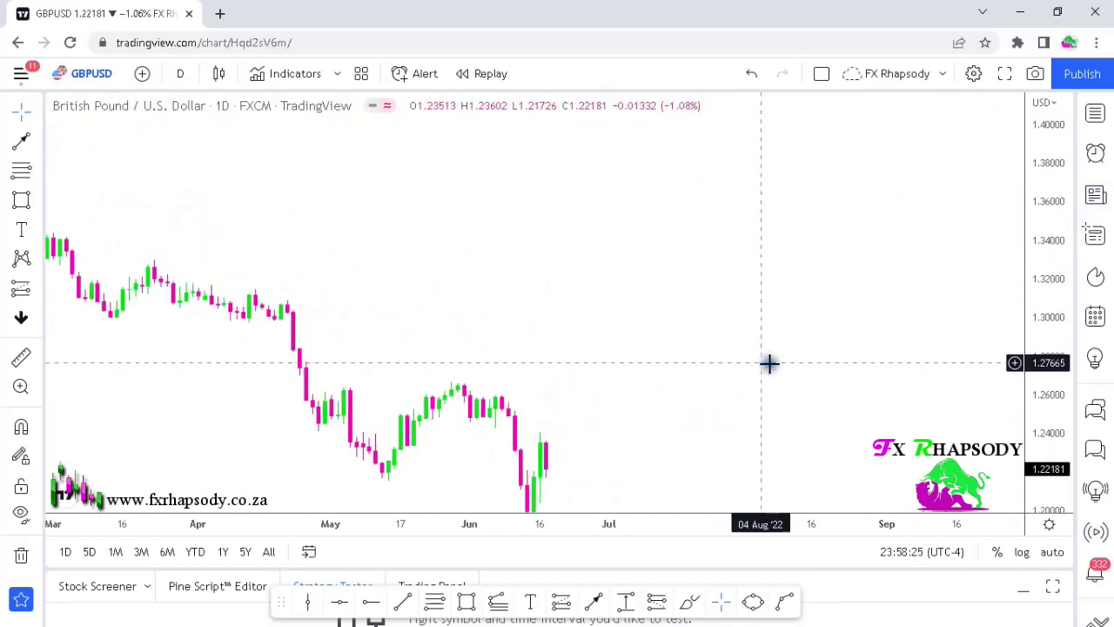
- Switch the GBPUSD chart to the 4-hour timeframe and fit the price scale to the June candles
left_click_drag(1049, 427, 1036, 393)
scroll(597, 360, "up", 3)
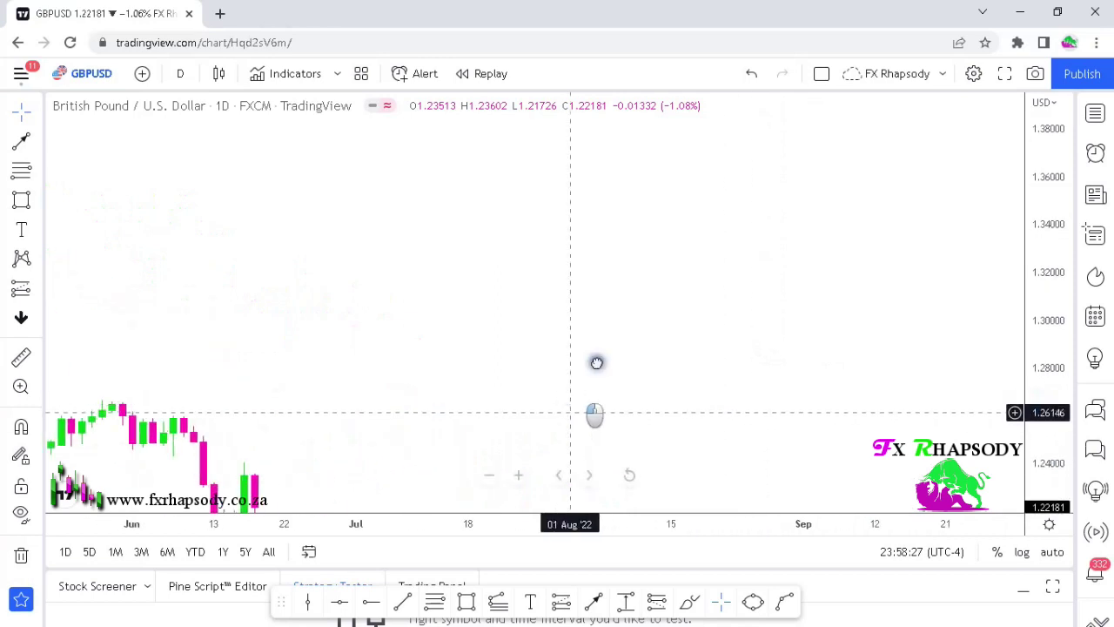
left_click_drag(569, 413, 843, 225)
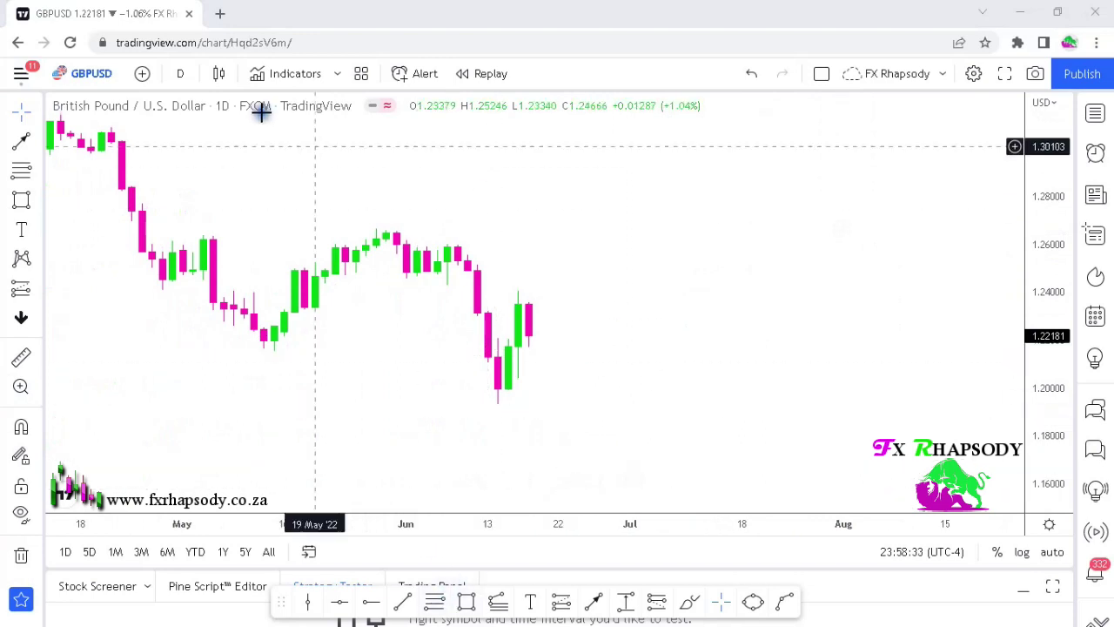
left_click(180, 73)
left_click(189, 525)
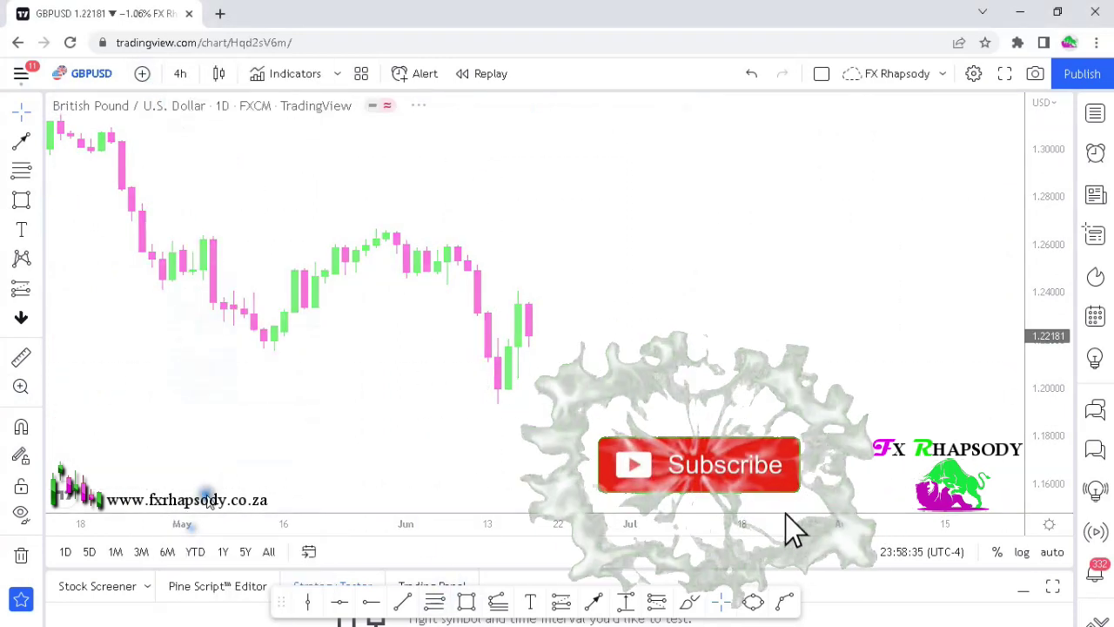
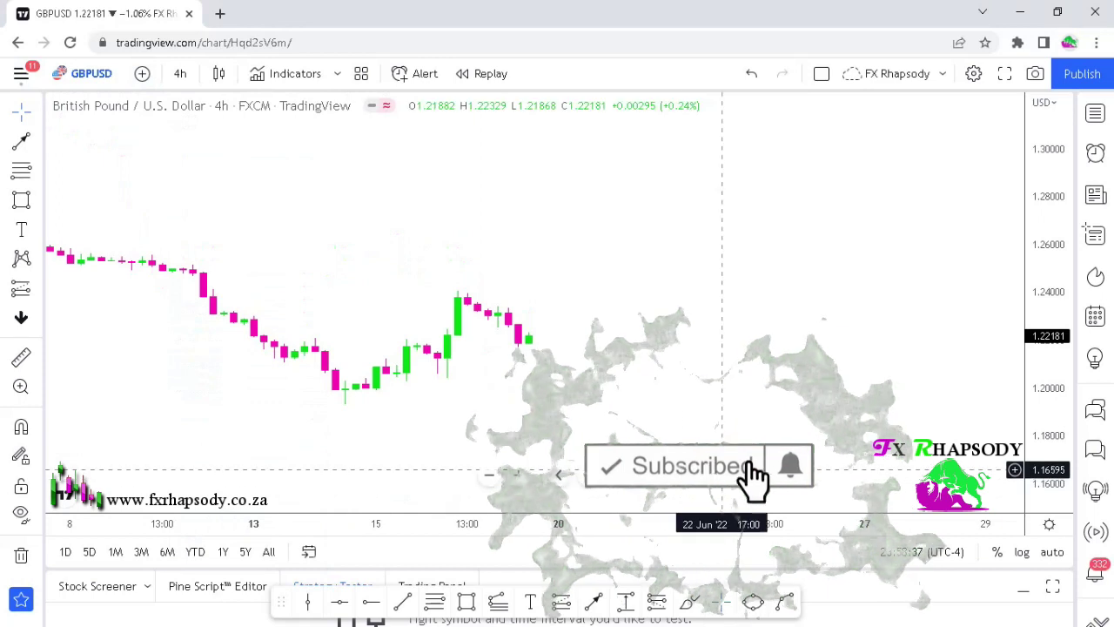
double_click(1038, 438)
scroll(776, 443, "down", 3)
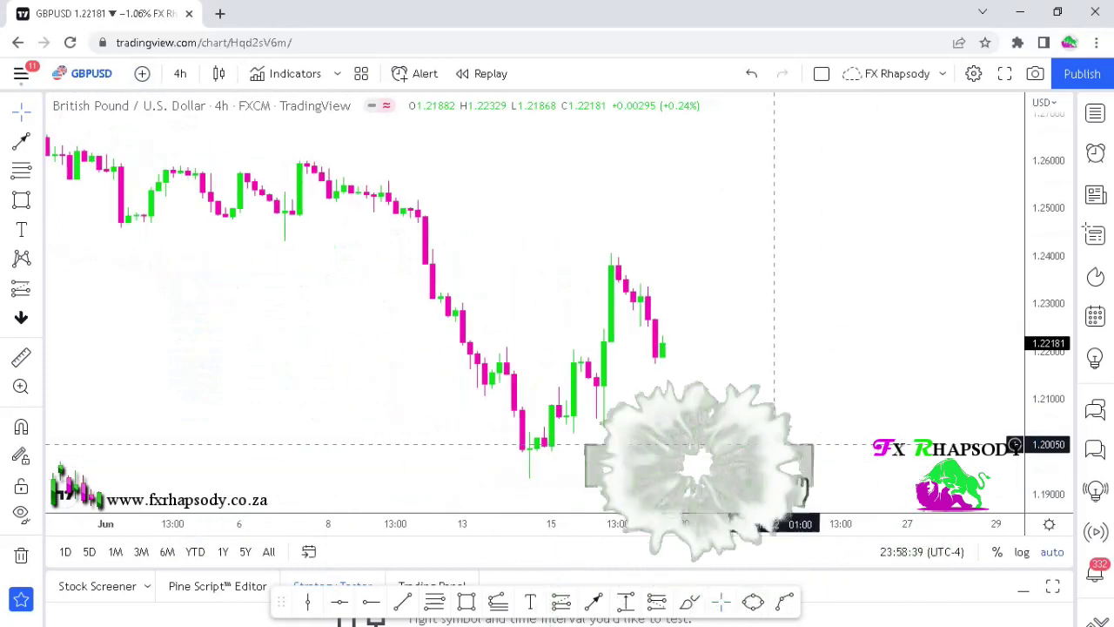
left_click_drag(1036, 261, 1032, 288)
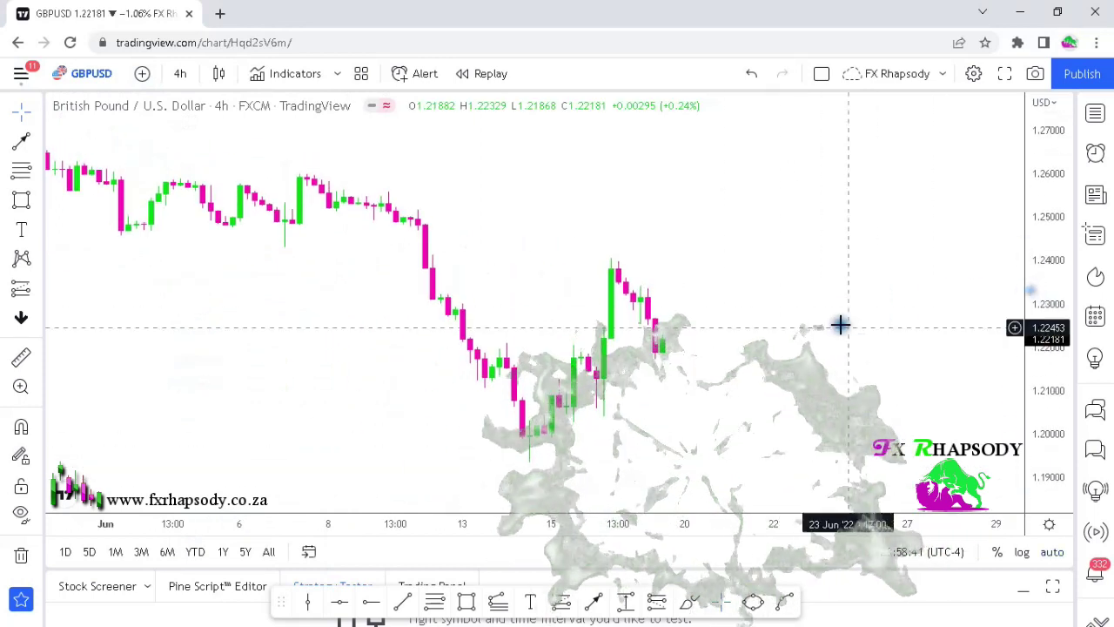
left_click_drag(840, 322, 820, 336)
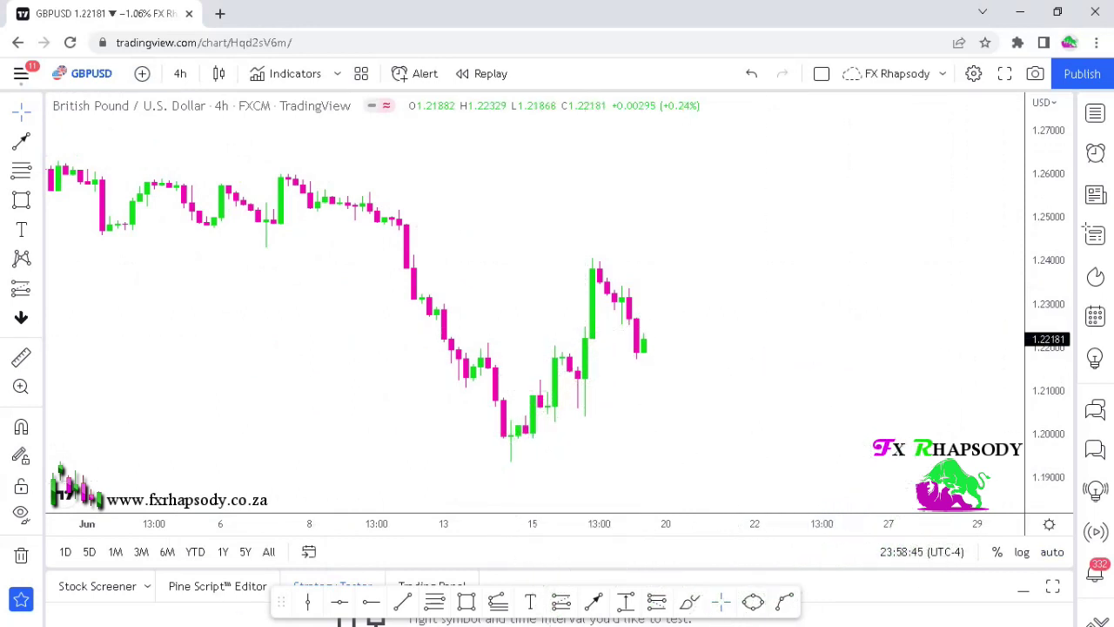
left_click(888, 339)
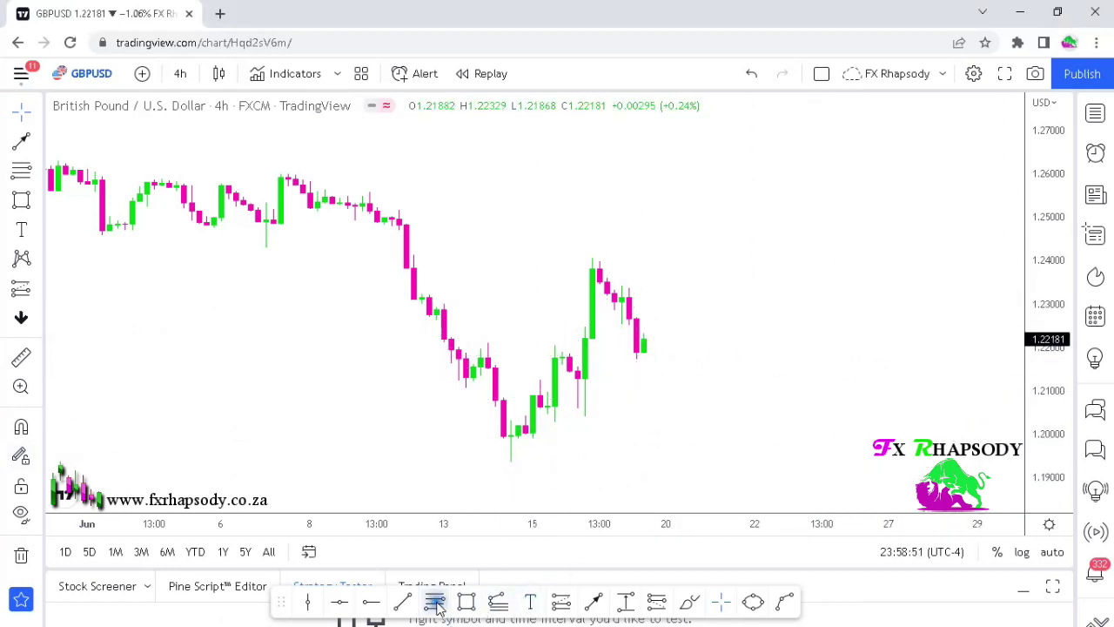
- Draw a Fibonacci retracement from the 26 May high at 1.26678 to the mid-June low at about 1.1934, extending to 24 June 2022
left_click_drag(224, 246, 366, 288)
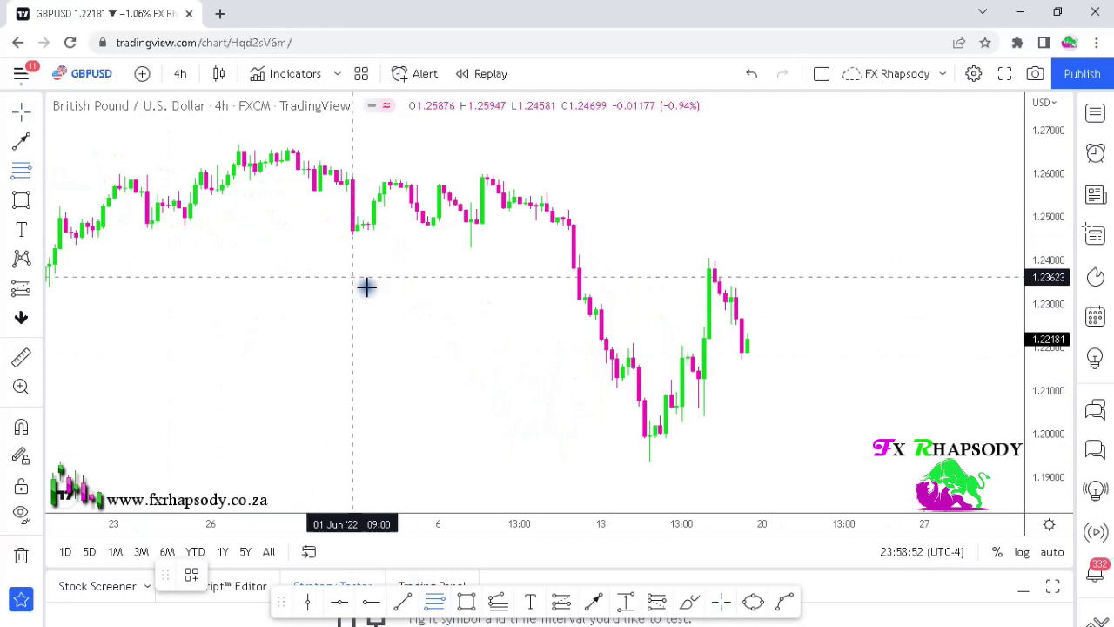
left_click(228, 145)
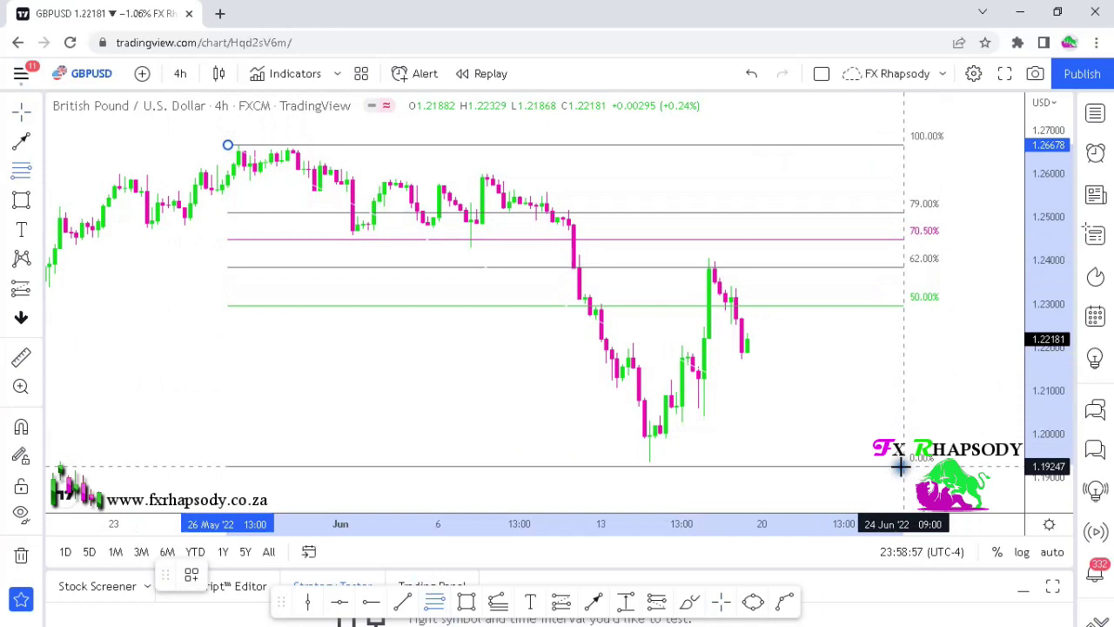
left_click(904, 463)
left_click(904, 395)
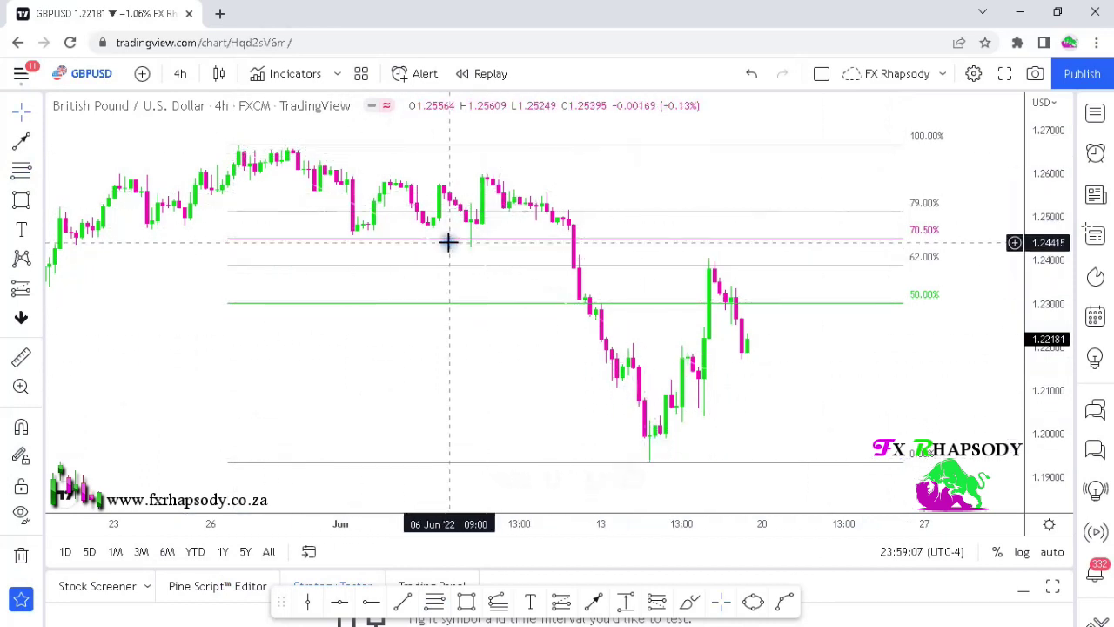
- Draw a small rectangle over the 16 June high, just above the 62% retracement level
left_click_drag(832, 386, 809, 393)
scroll(845, 380, "up", 2)
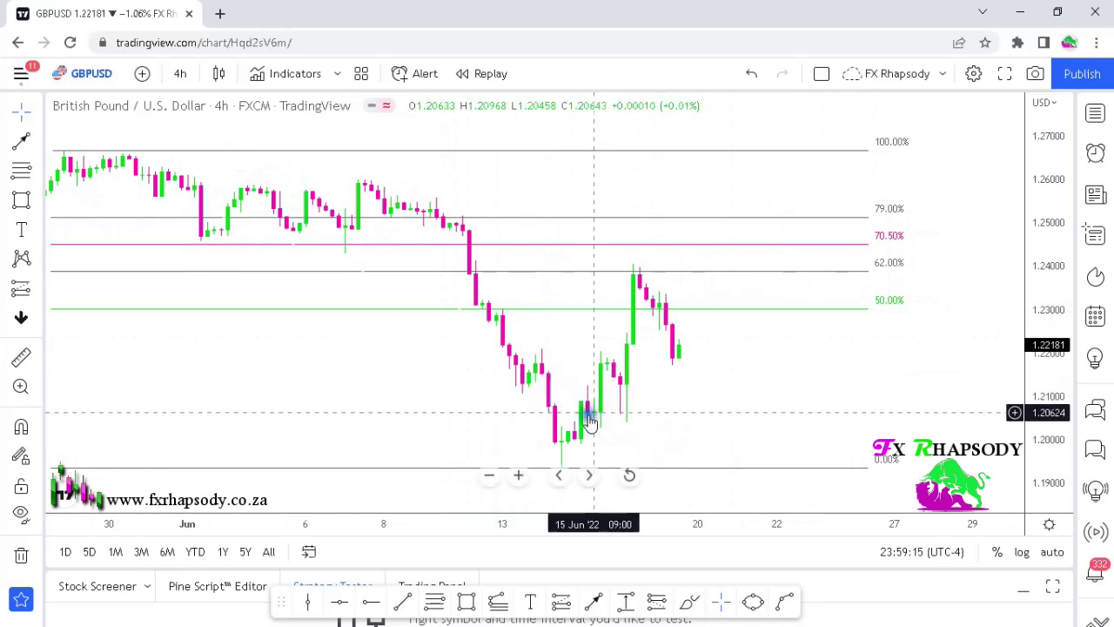
scroll(831, 379, "down", 3)
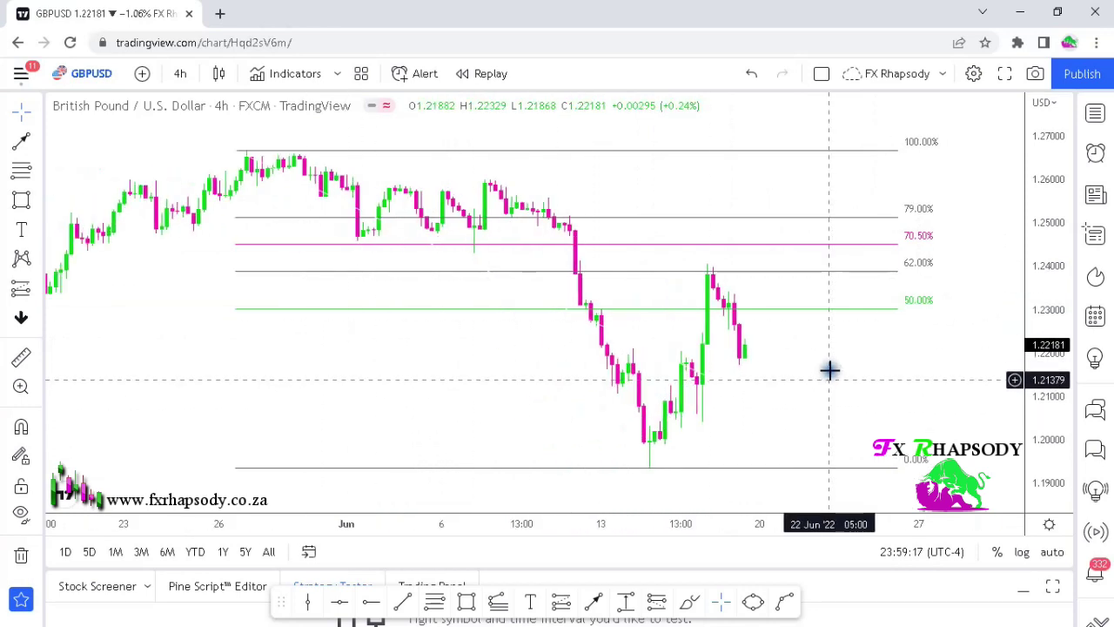
scroll(818, 371, "up", 3)
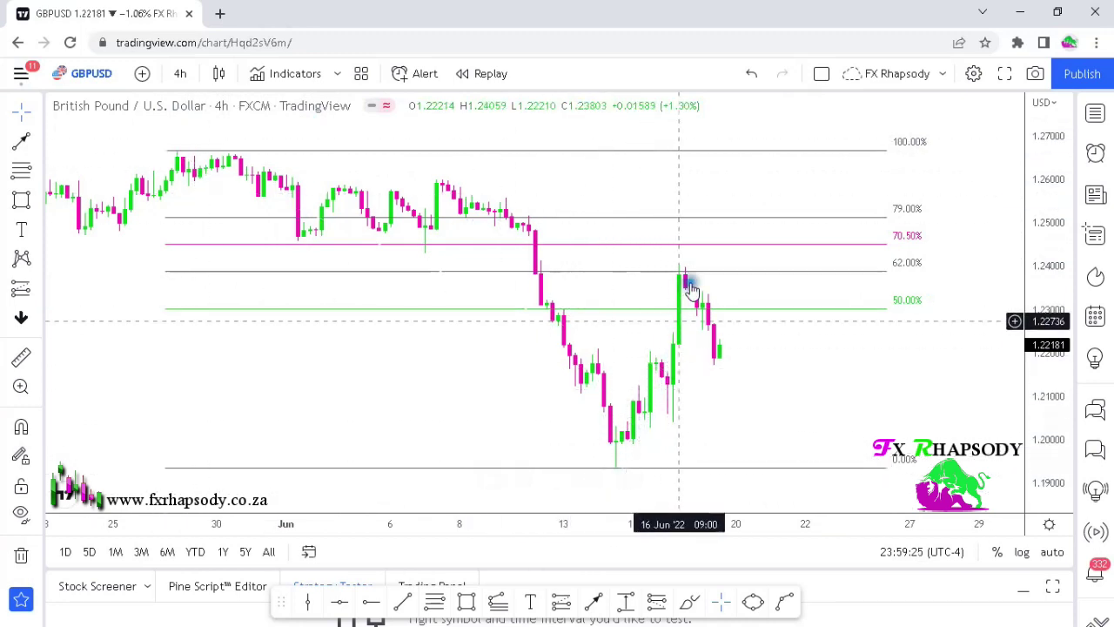
left_click_drag(818, 378, 765, 384)
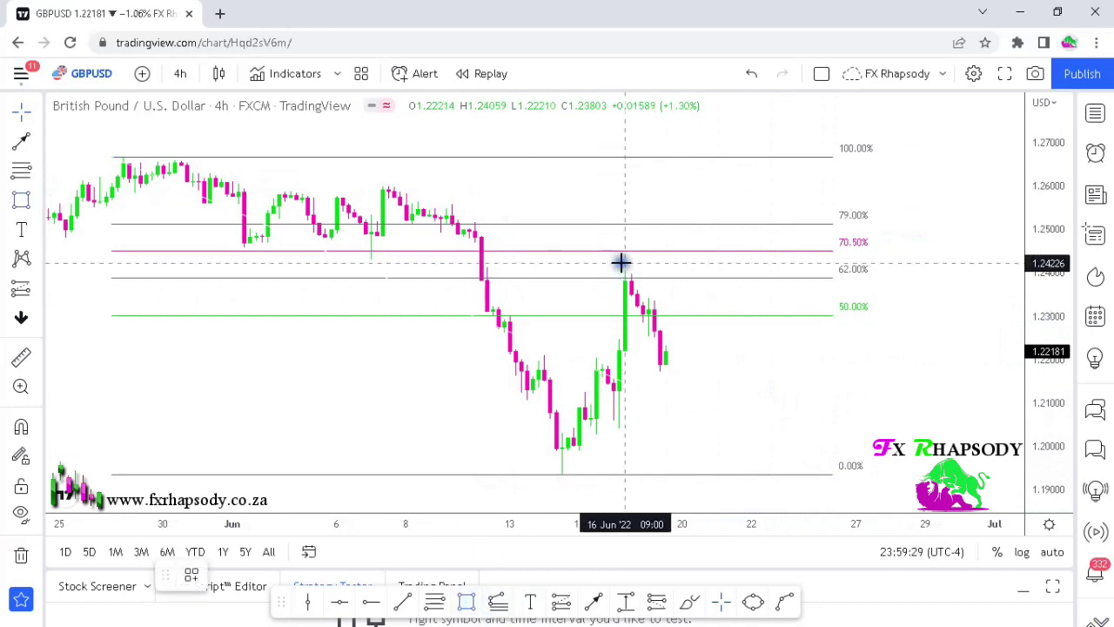
left_click_drag(634, 281, 659, 277)
left_click(749, 302)
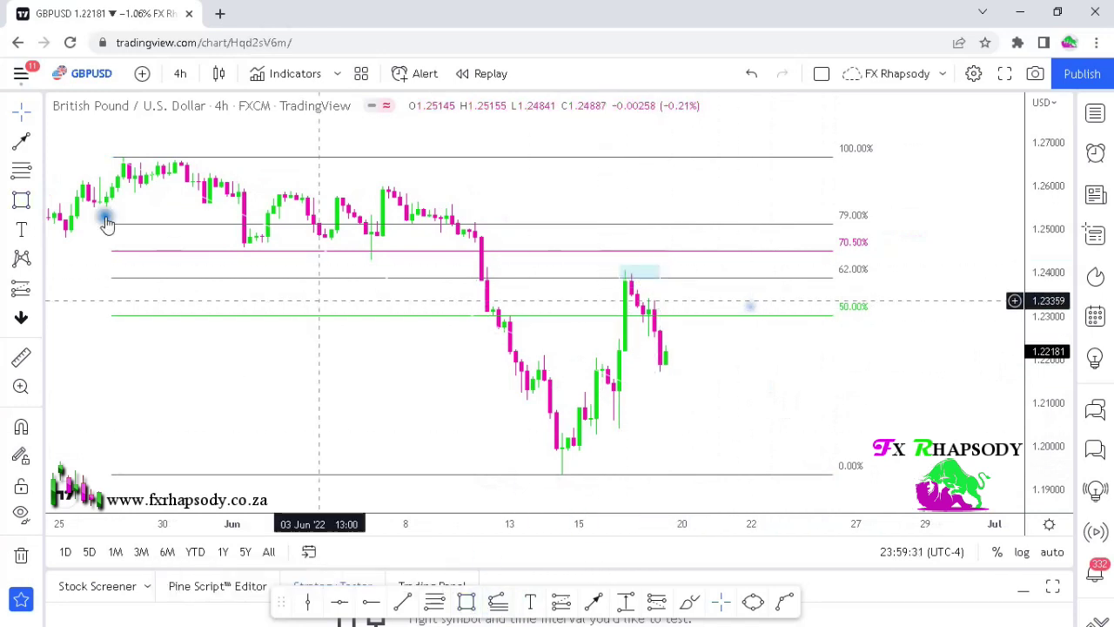
- Measure the price drop from the 62% retracement level beside the latest candles and delete the small rectangle at the high
left_click(20, 357)
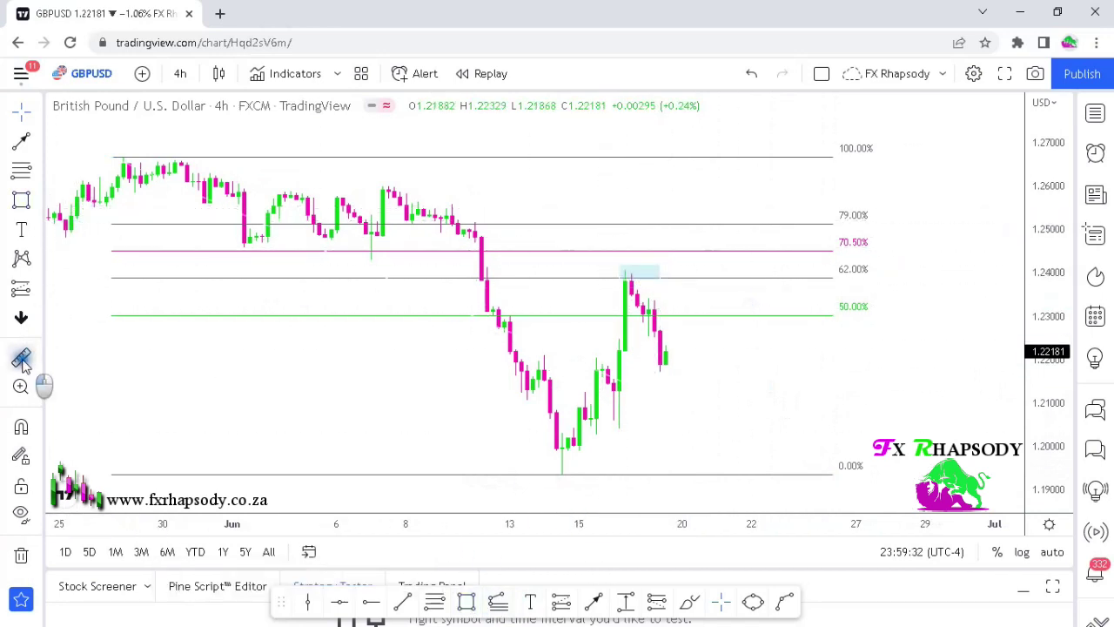
left_click(693, 275)
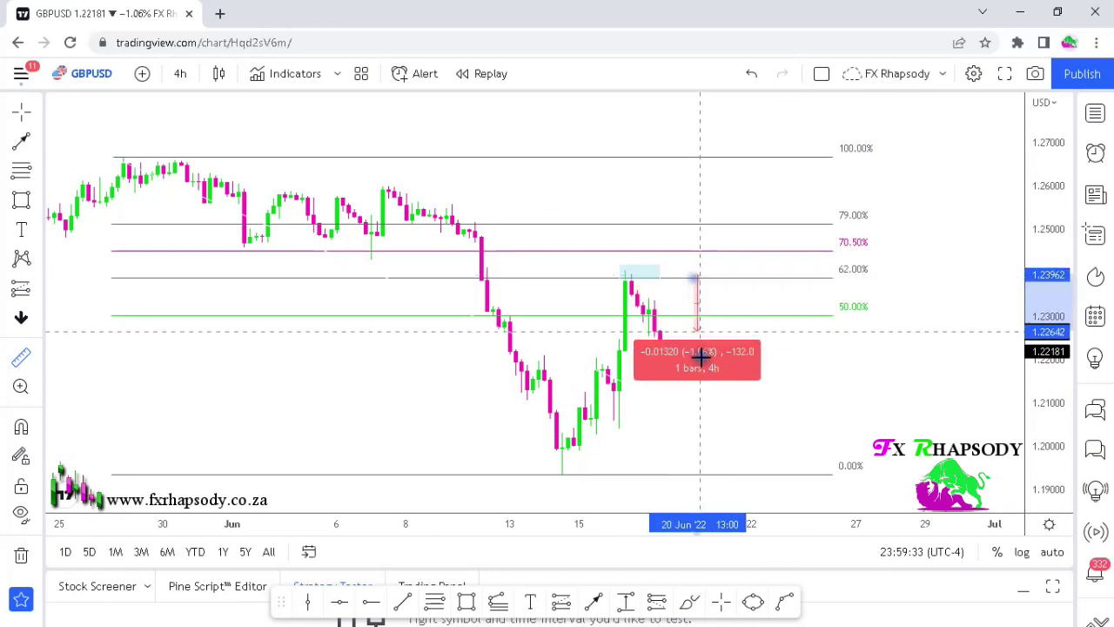
left_click(862, 366)
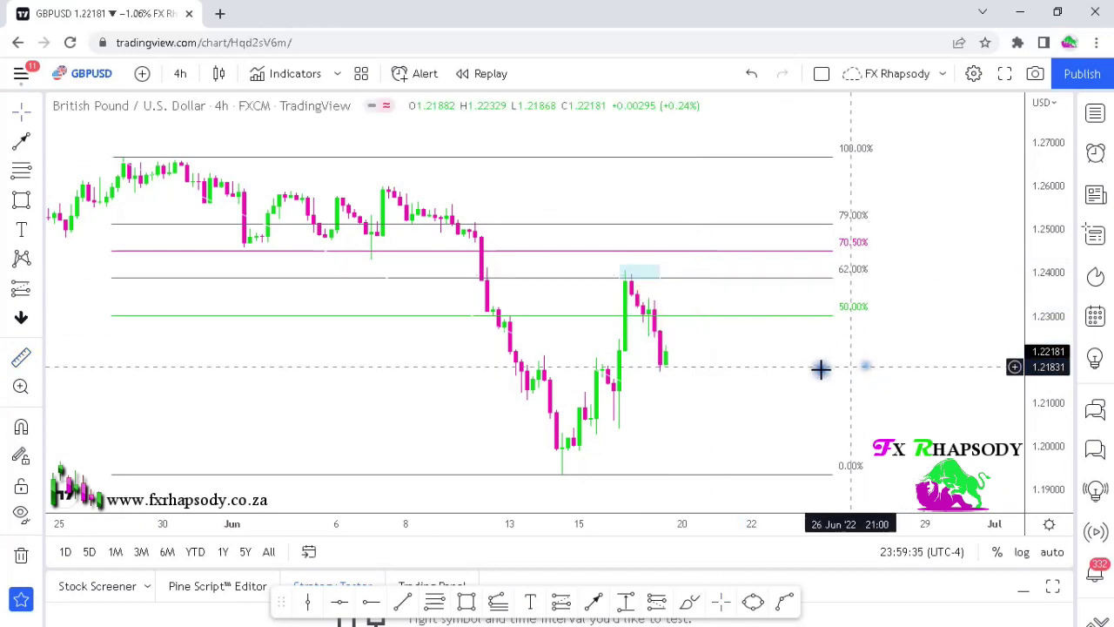
left_click(660, 269)
key("Delete")
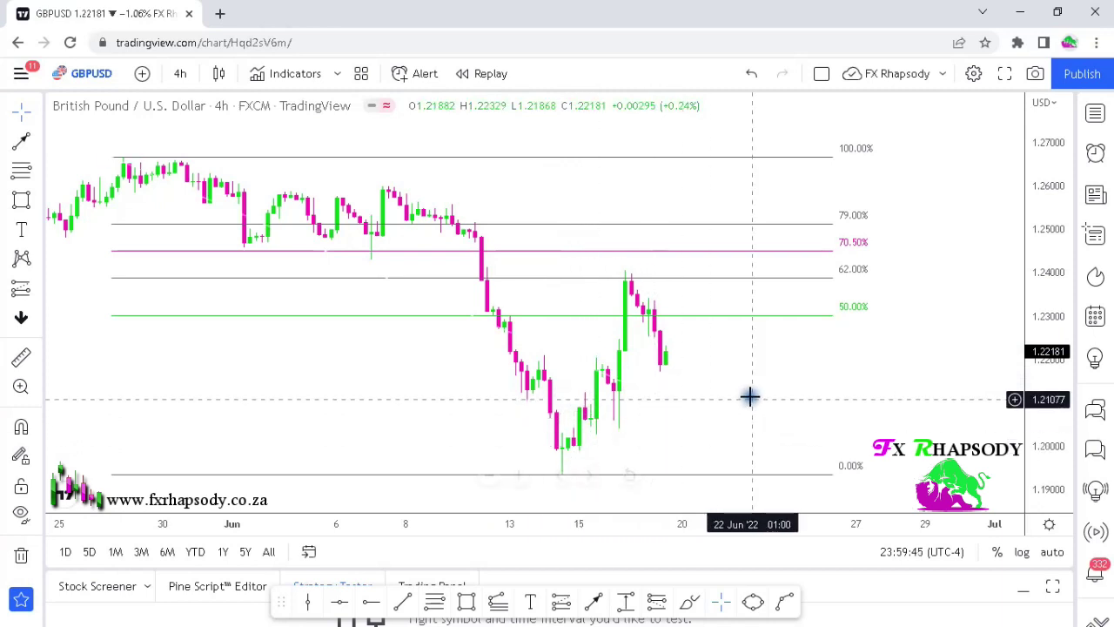
- Draw a rectangle from 15 June to 21 June 2022 between 1.22189 and about 1.2157, around the latest candles
scroll(679, 435, "up", 2)
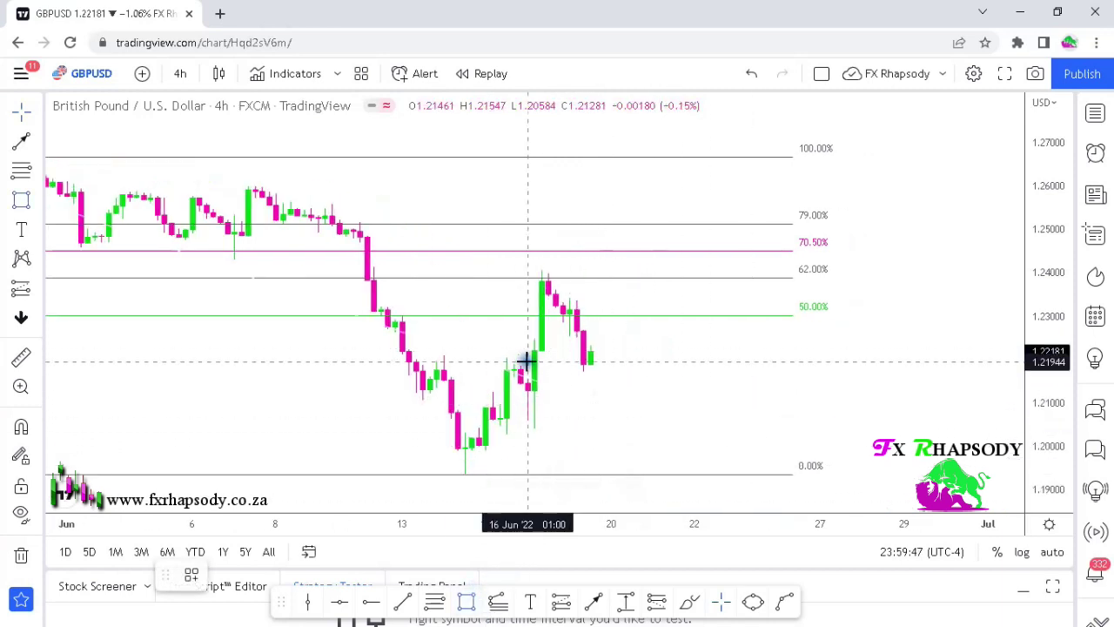
left_click_drag(520, 350, 652, 380)
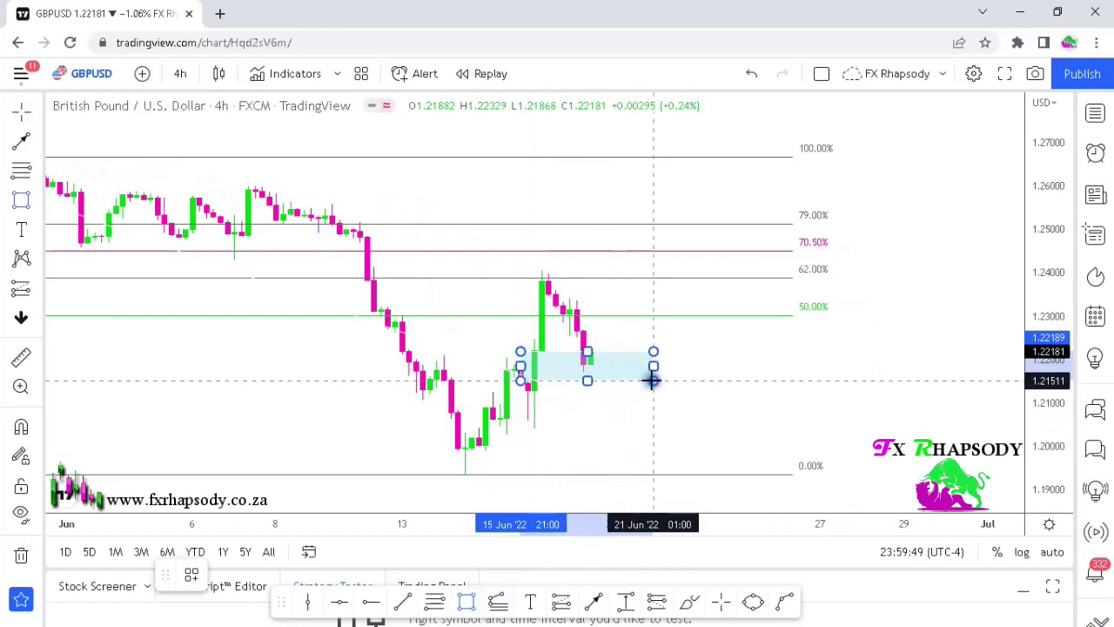
left_click(763, 400)
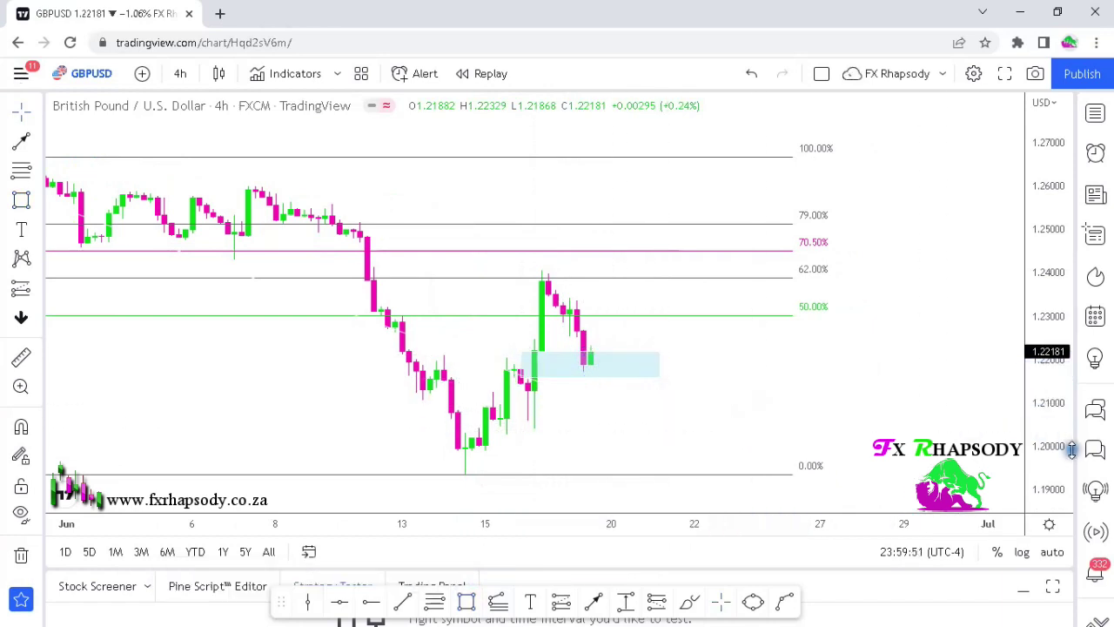
- Measure the price drop from the 62% retracement level down into the rectangle around the latest candles
left_click_drag(1069, 449, 1058, 416)
scroll(719, 377, "up", 3)
left_click_drag(686, 414, 798, 366)
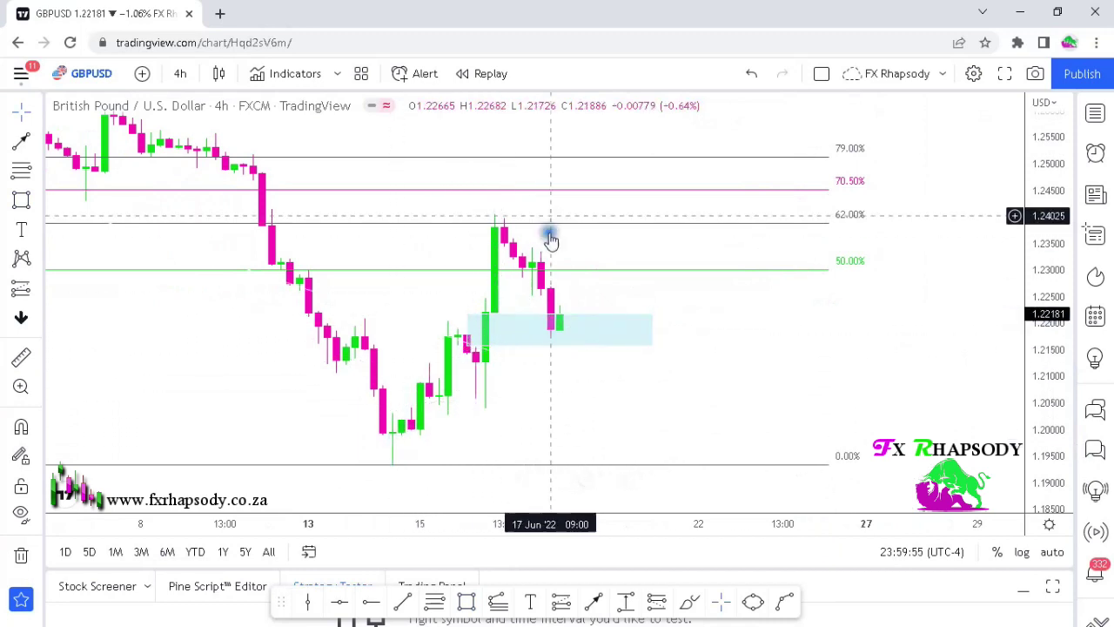
left_click(494, 322)
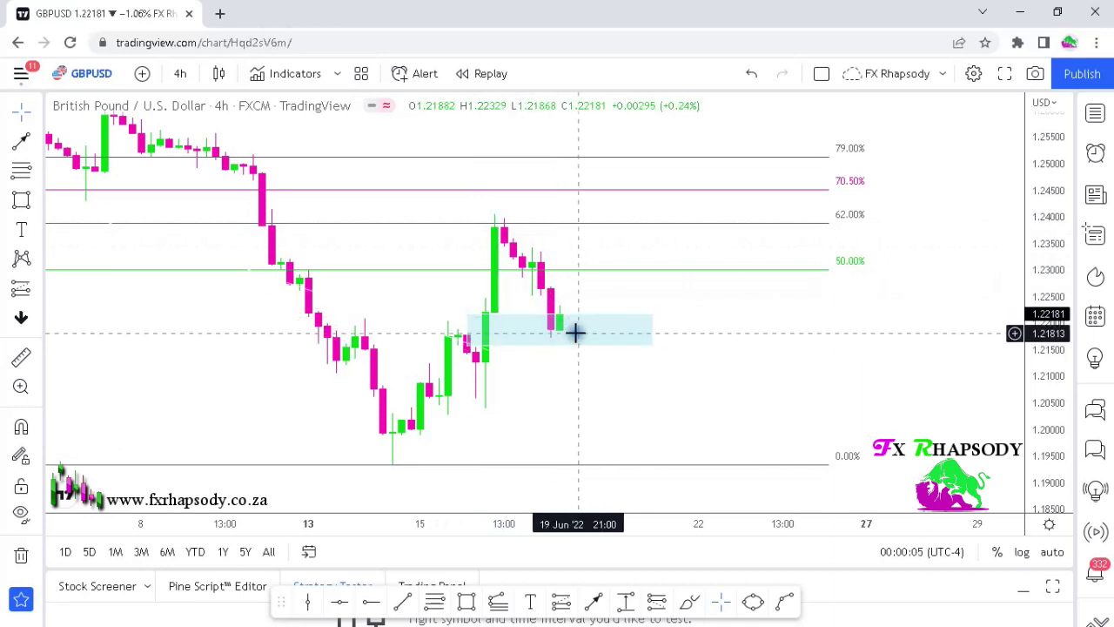
left_click(21, 357)
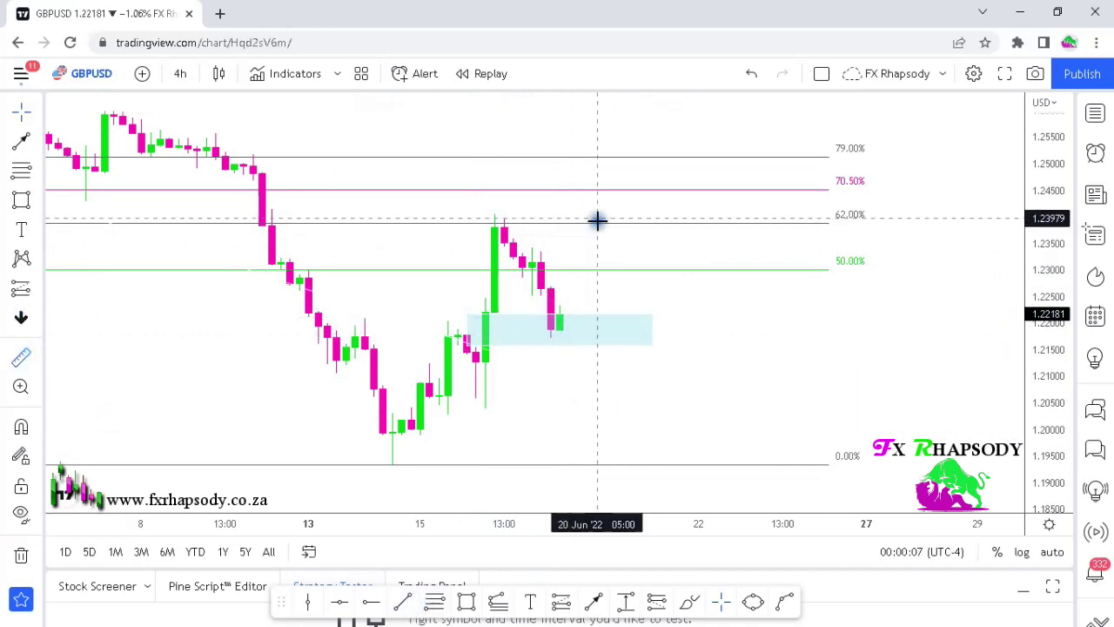
left_click(598, 224)
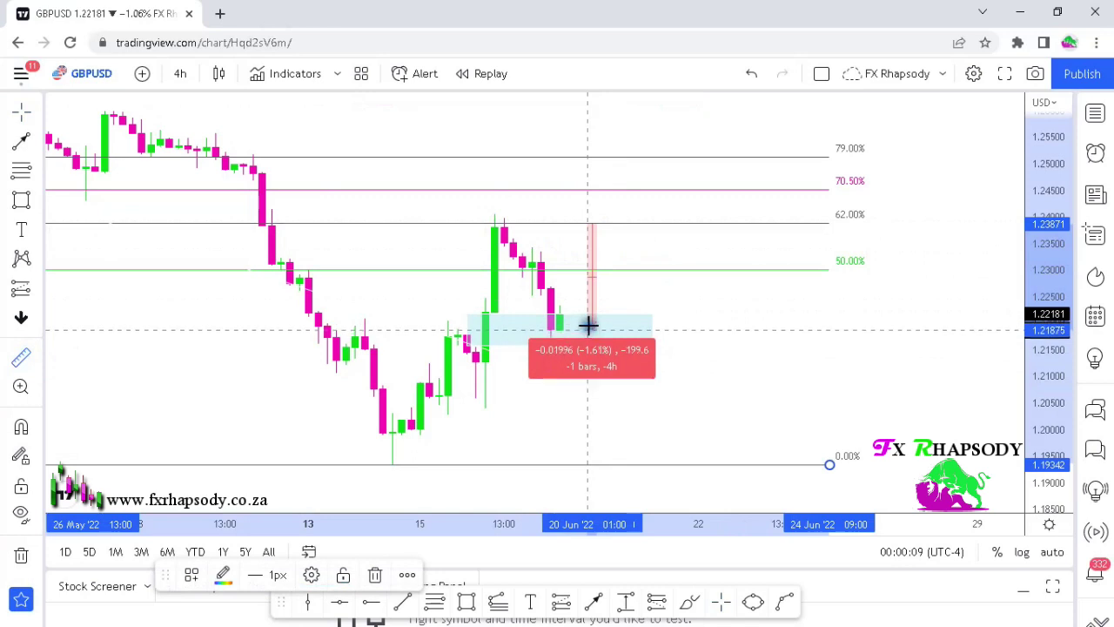
left_click(588, 327)
- Delete the rectangle around the latest candles and the Fibonacci retracement from the 4-hour chart
left_click(647, 323)
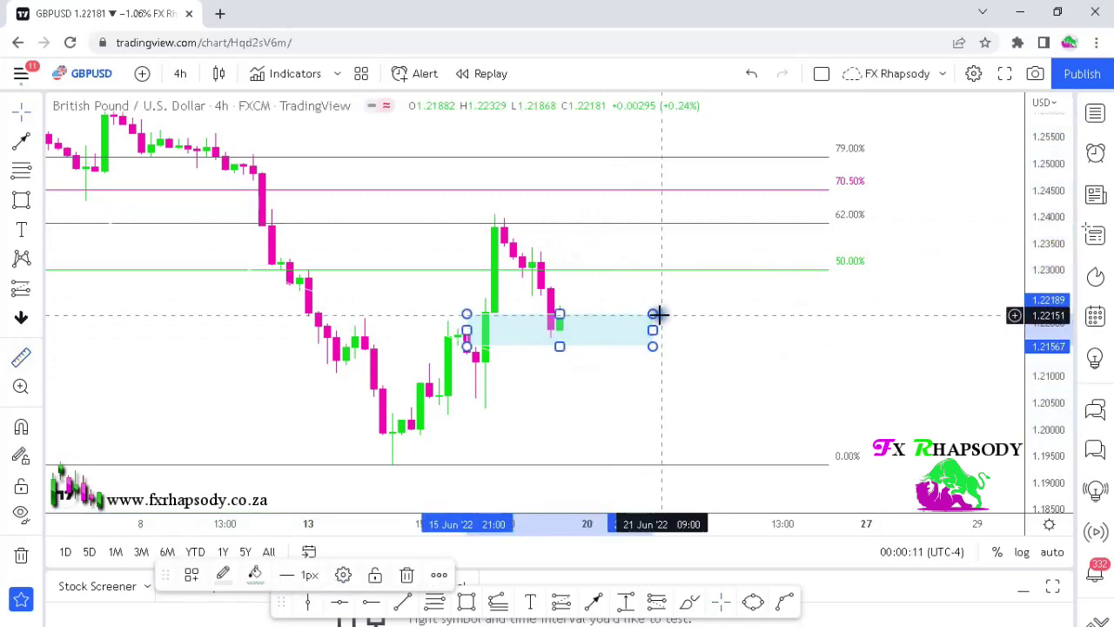
key("Delete")
scroll(651, 306, "down", 1)
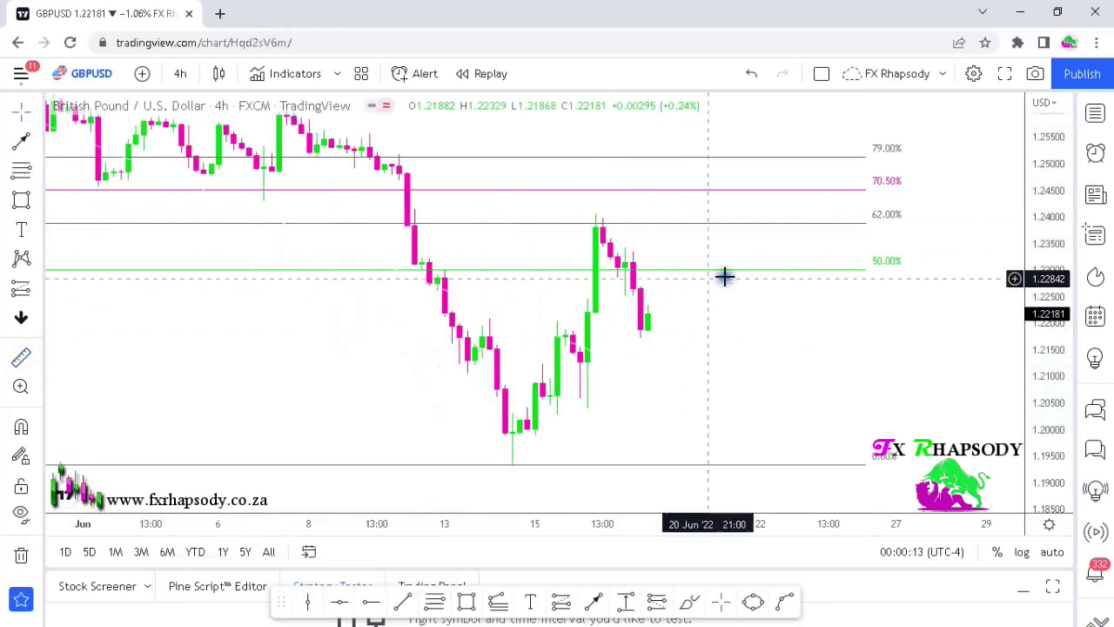
left_click(724, 275)
scroll(743, 273, "down", 2)
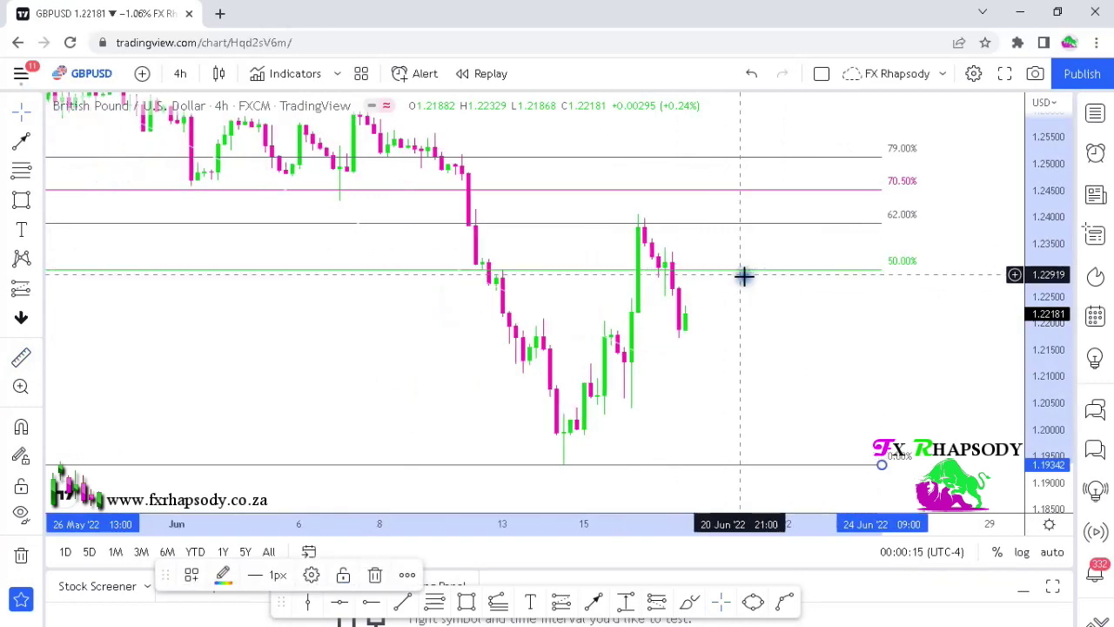
left_click_drag(1047, 290, 1047, 303)
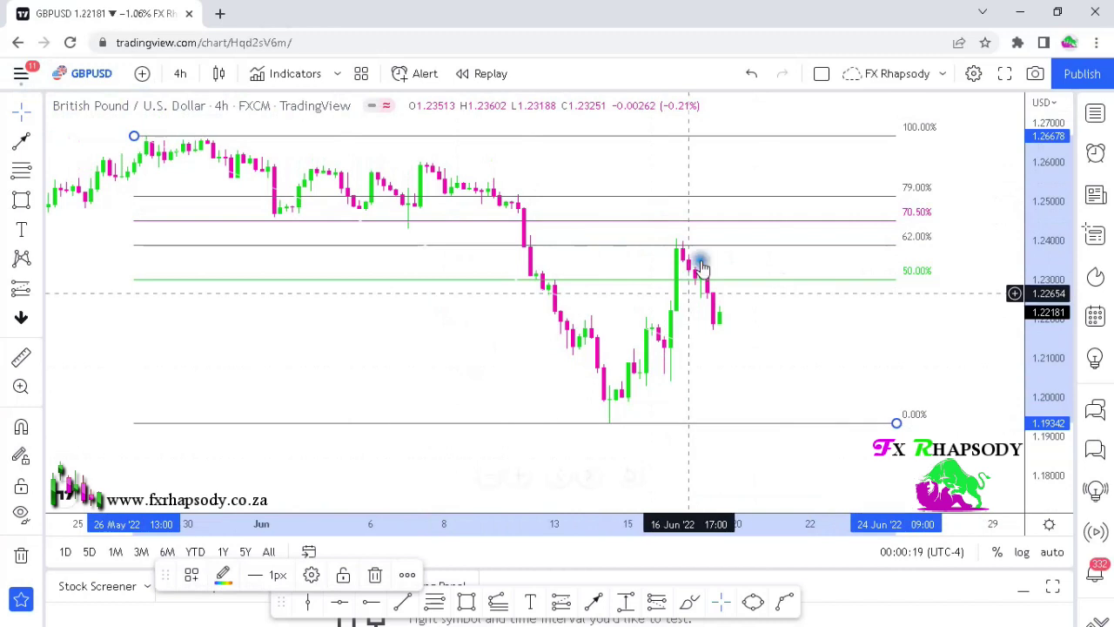
key("Delete")
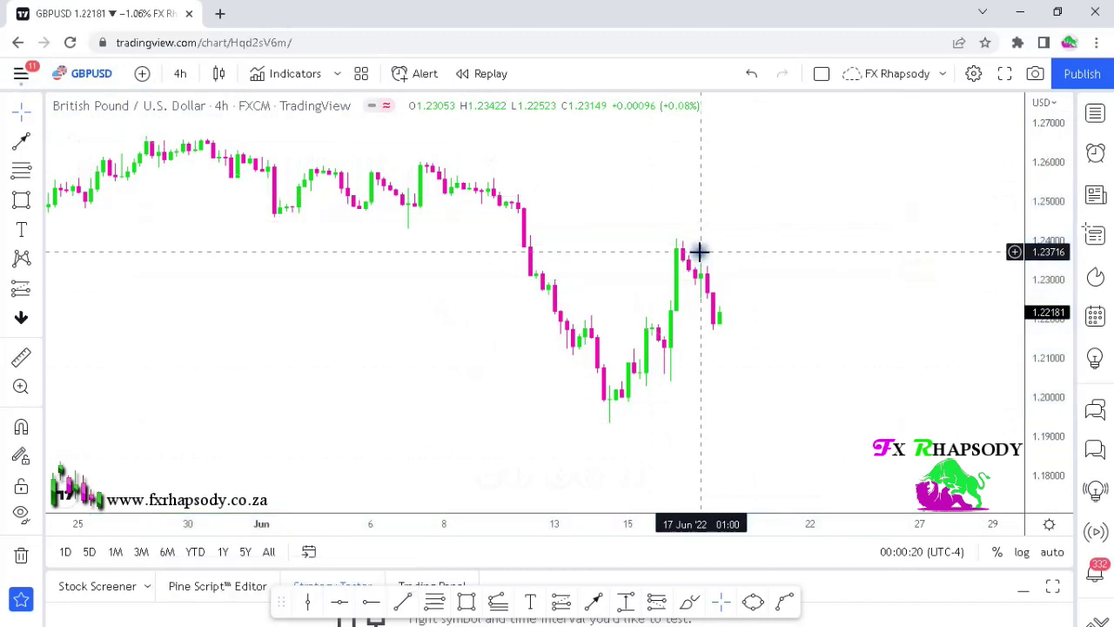
- Switch the GBPUSD chart to the 1-hour timeframe and zoom in on the 14 to 17 June candles
left_click(176, 74)
left_click(222, 448)
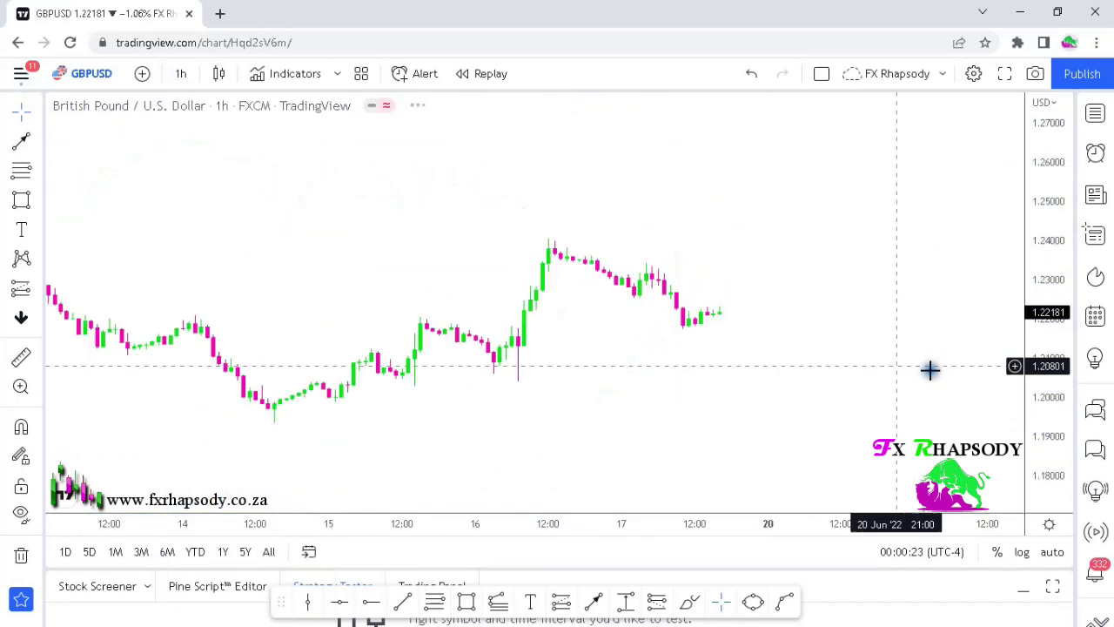
scroll(877, 375, "down", 4)
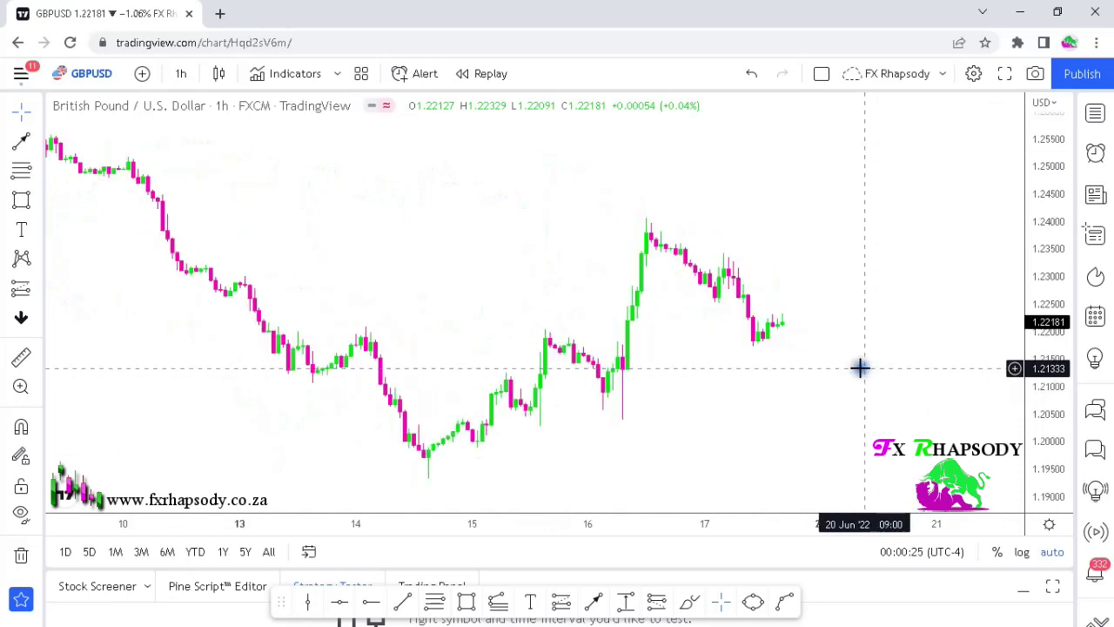
scroll(805, 376, "up", 3)
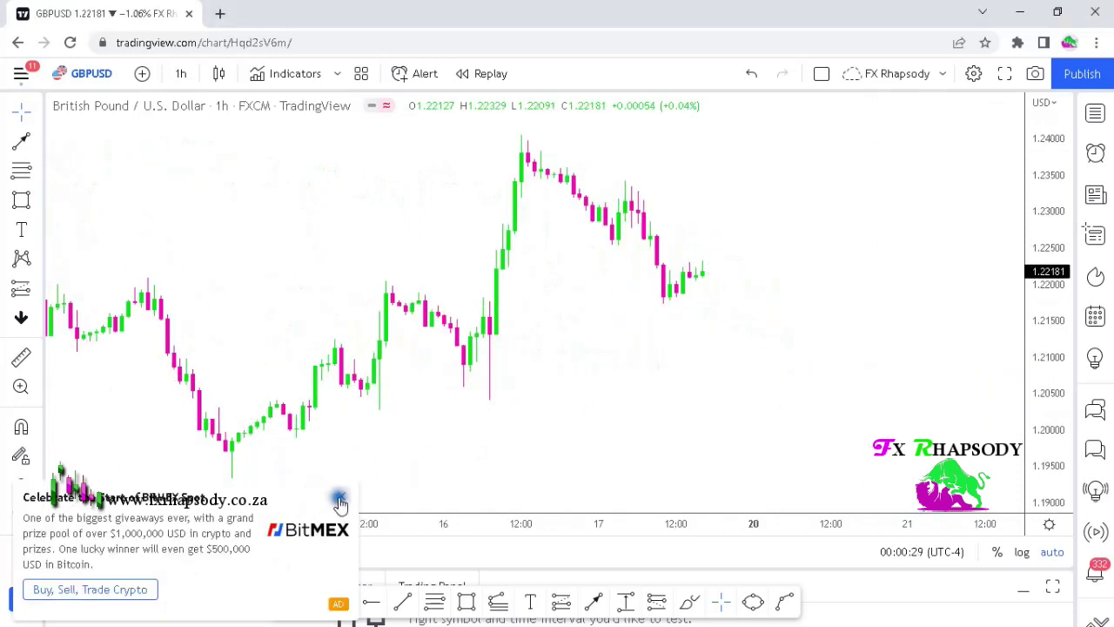
- Draw a trend line at about 1.2042 from 14 June 17:00 to 15 June 17:00, level with the small swing high
left_click(337, 499)
left_click(822, 183)
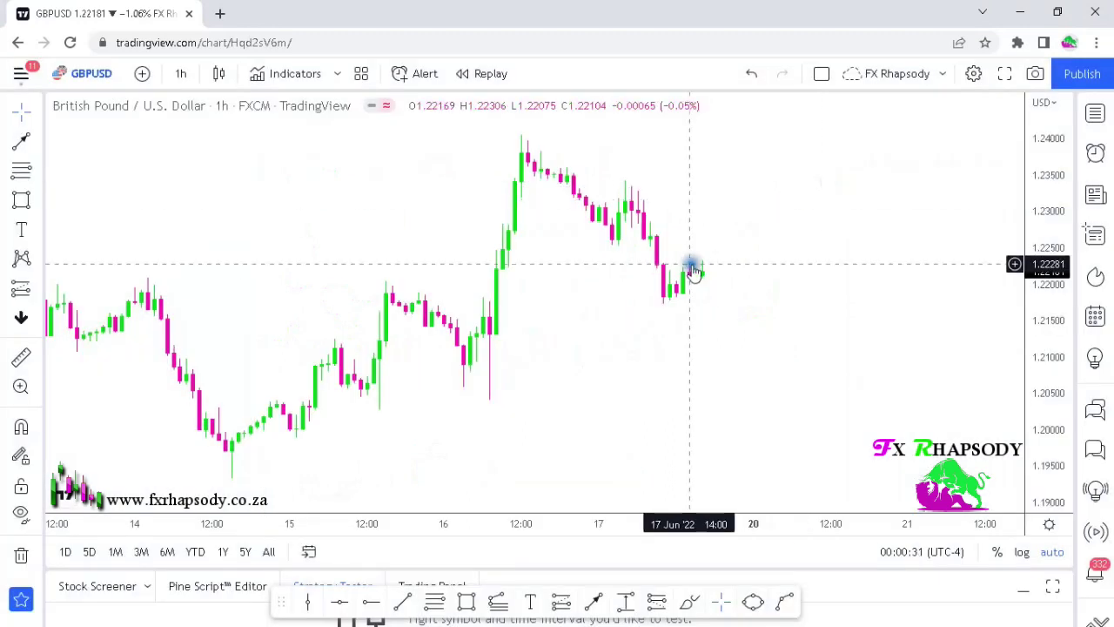
scroll(788, 398, "up", 1)
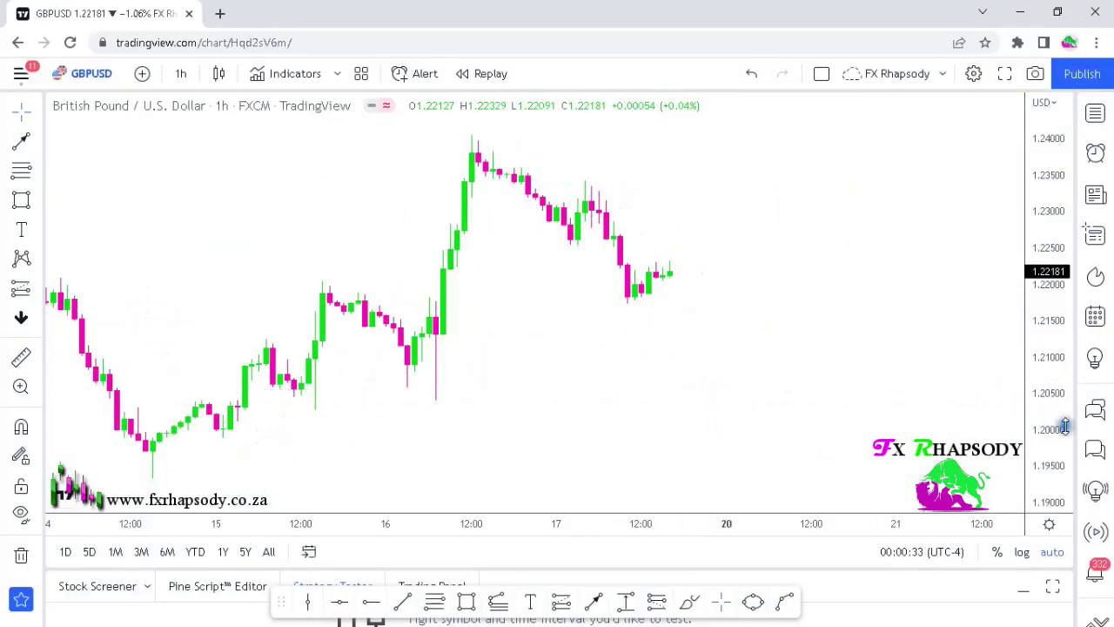
left_click_drag(1063, 427, 1059, 403)
left_click_drag(701, 405, 765, 302)
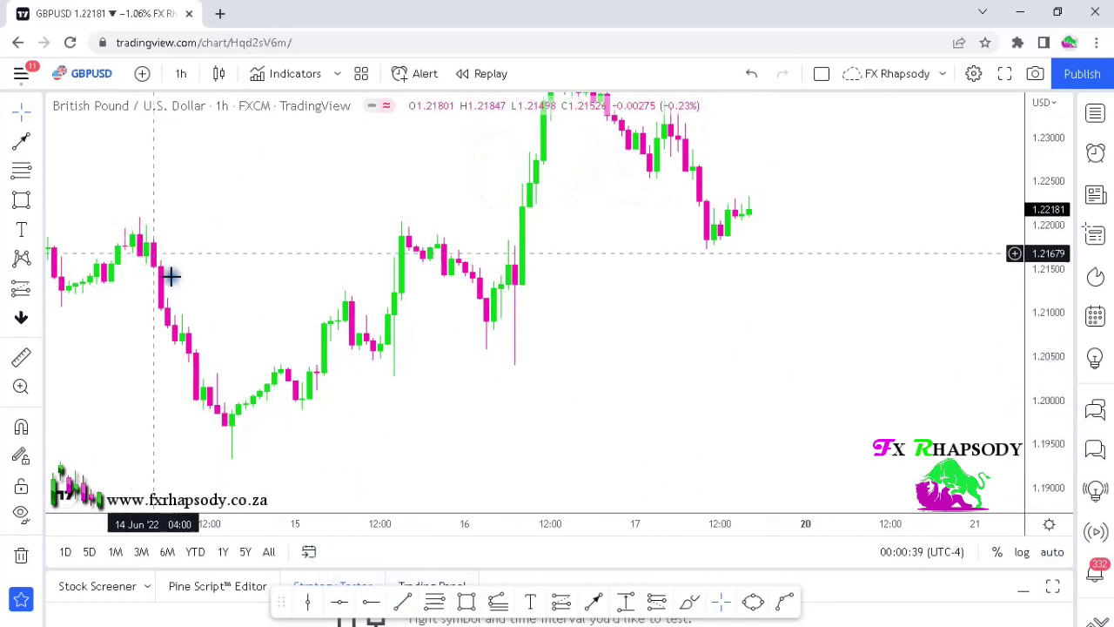
scroll(200, 340, "down", 1)
left_click_drag(224, 321, 238, 333)
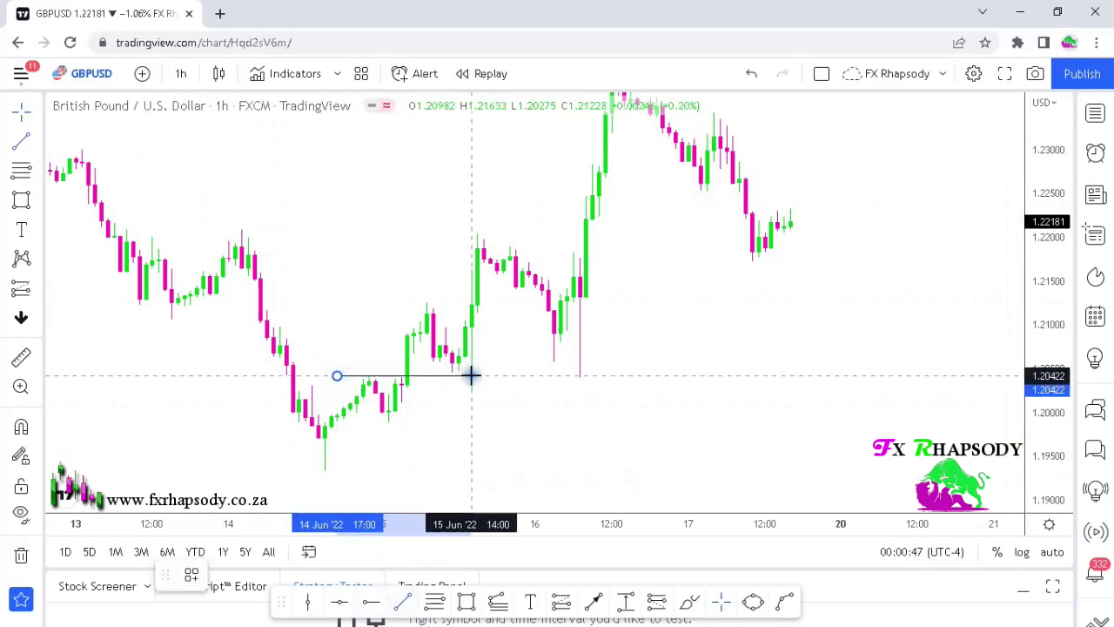
left_click_drag(488, 375, 489, 375)
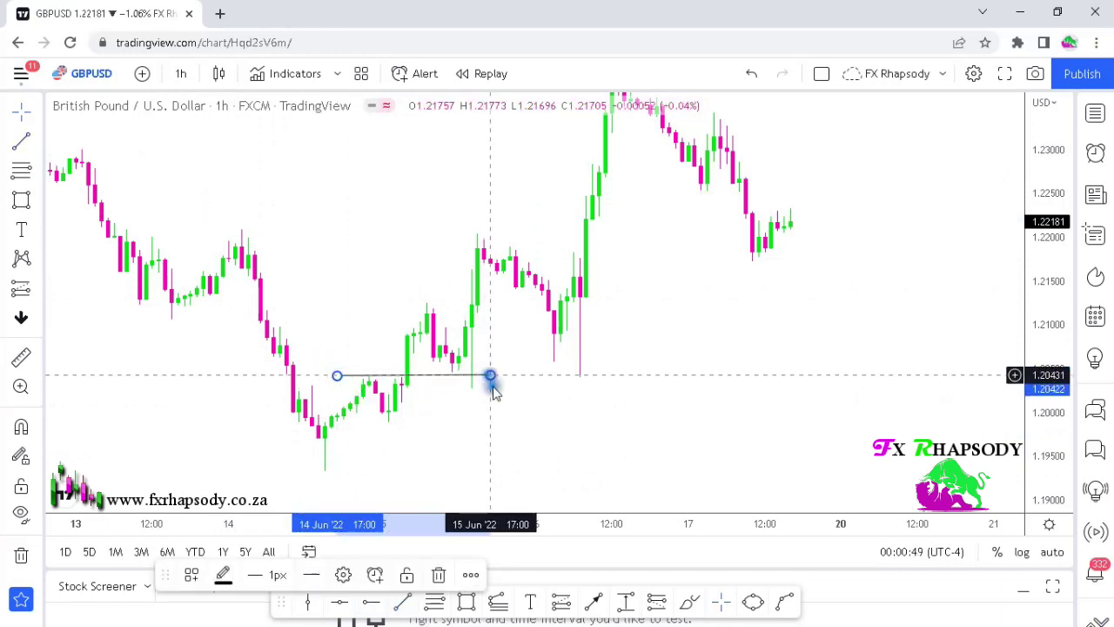
left_click(459, 423)
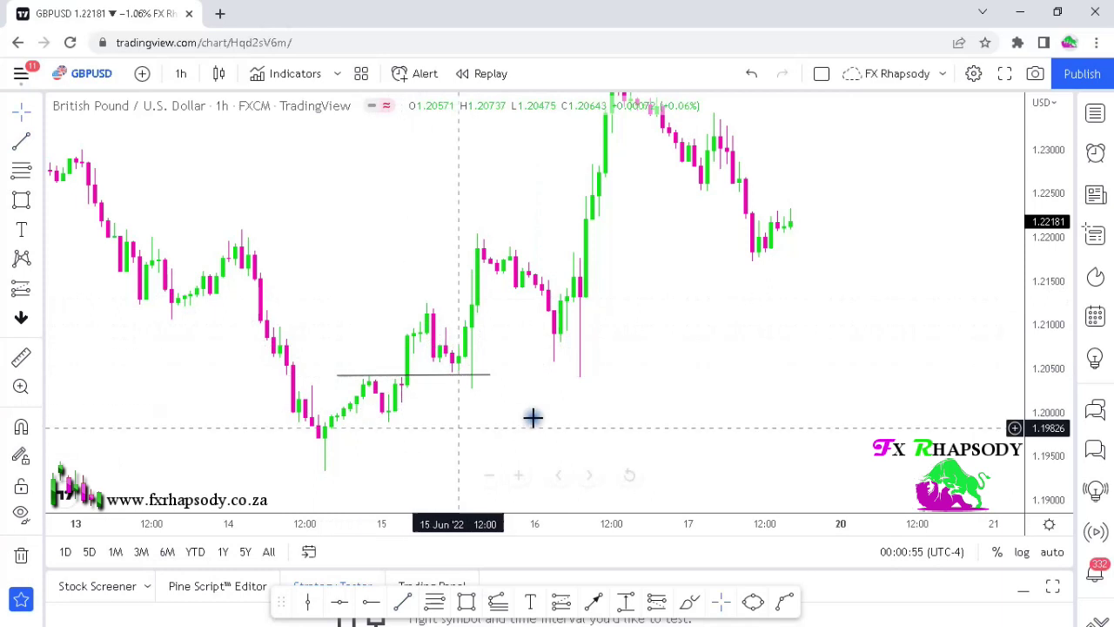
- Draw a rectangle from 15 to 16 June 2022 between about 1.2067 and 1.2041, just above the trend line
scroll(532, 415, "right", 3)
left_click_drag(1051, 428, 1029, 330)
left_click_drag(709, 396, 754, 336)
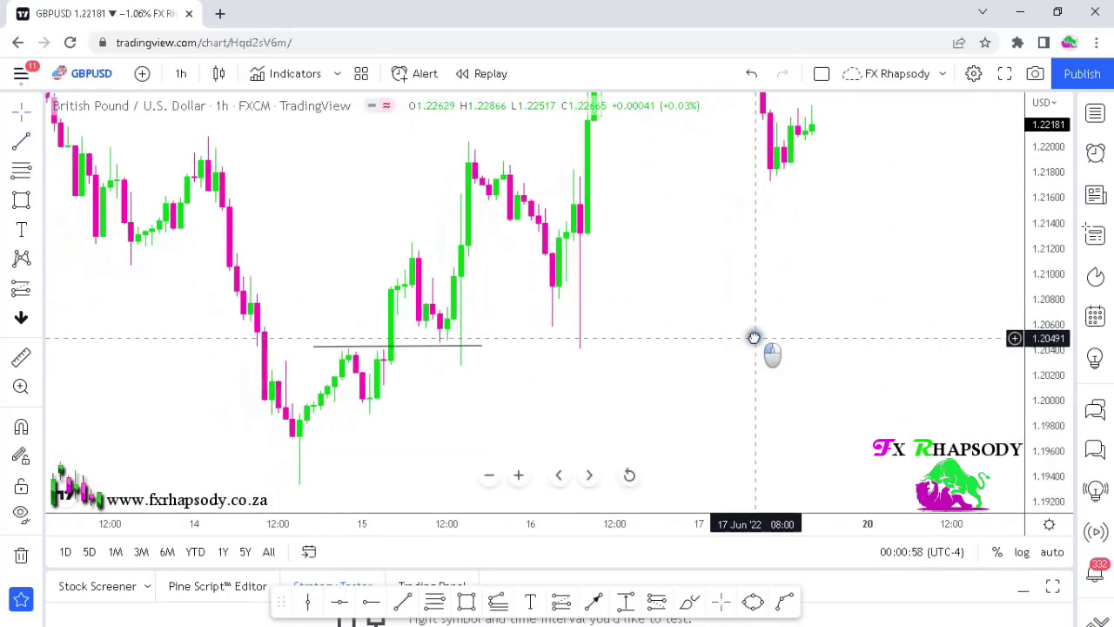
left_click(393, 345)
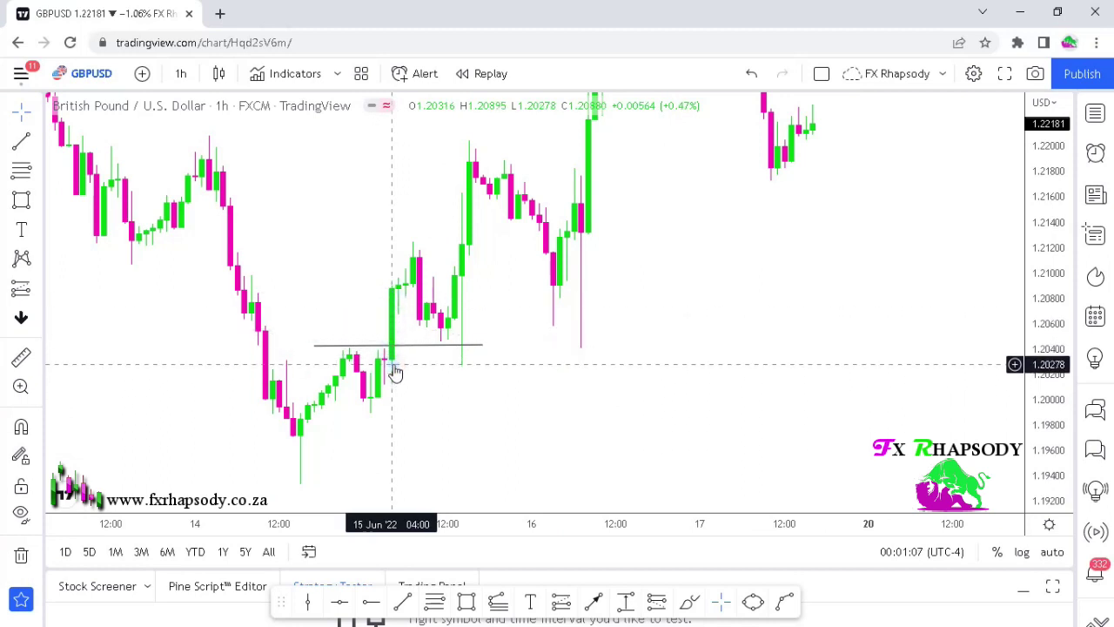
left_click(466, 601)
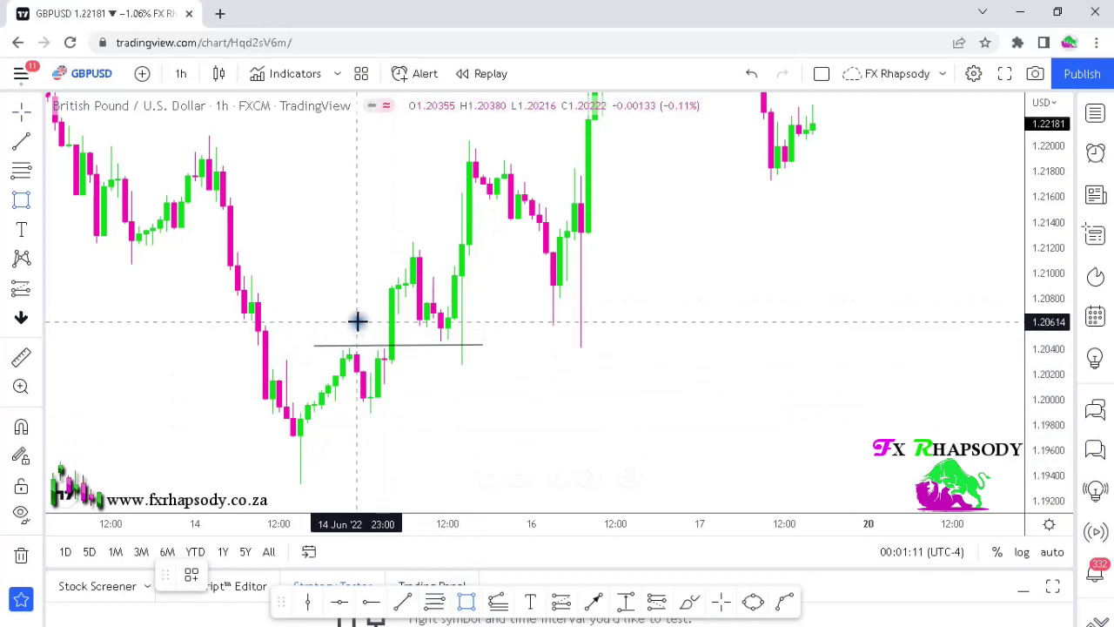
left_click_drag(362, 314, 594, 346)
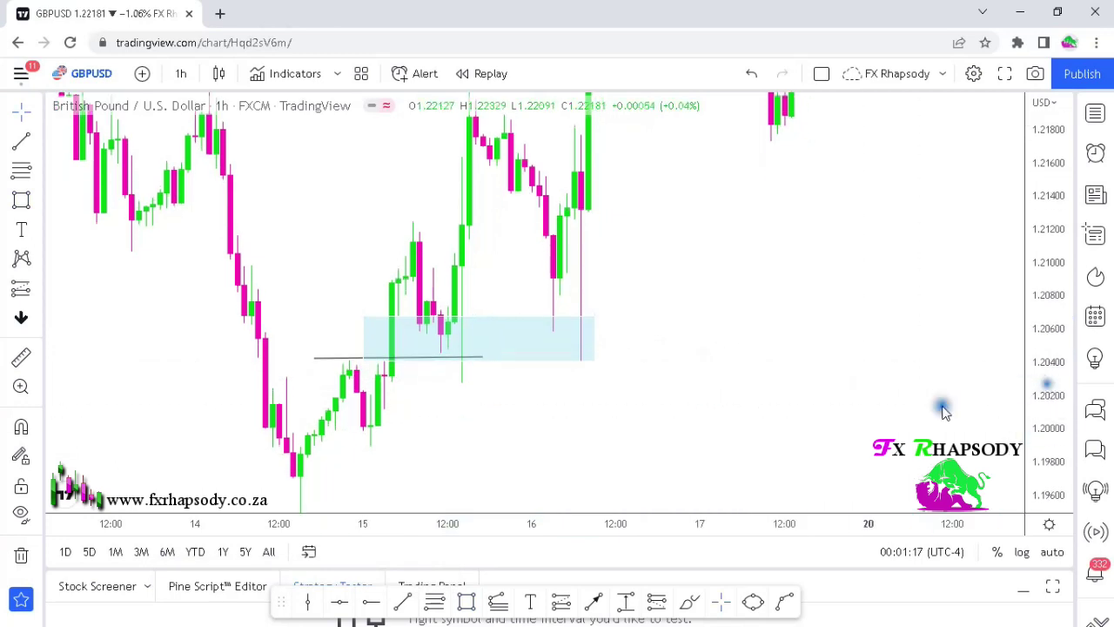
- Examine the price reactions at the shaded zone and the following rally and pullback on 16 and 17 June
scroll(642, 383, "up", 4)
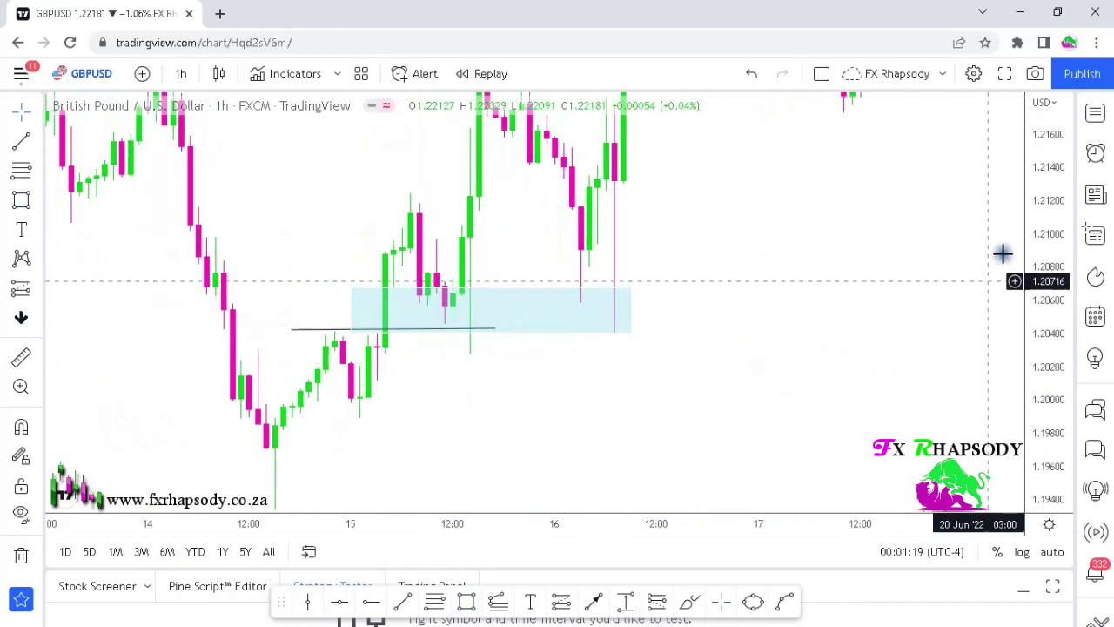
left_click_drag(1053, 250, 1003, 320)
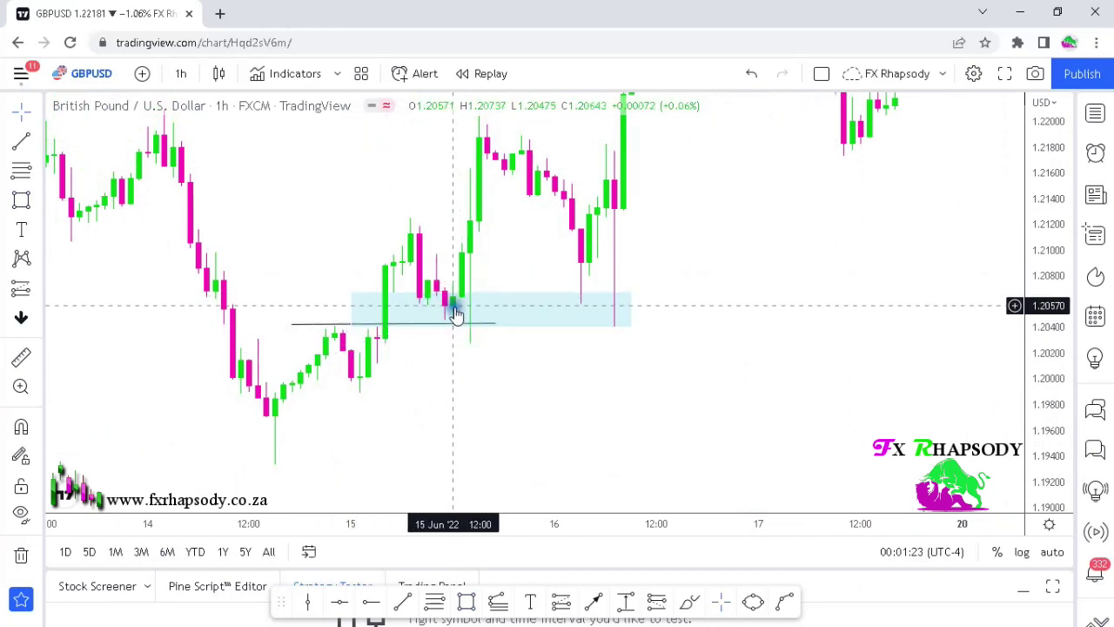
left_click_drag(828, 246, 776, 307)
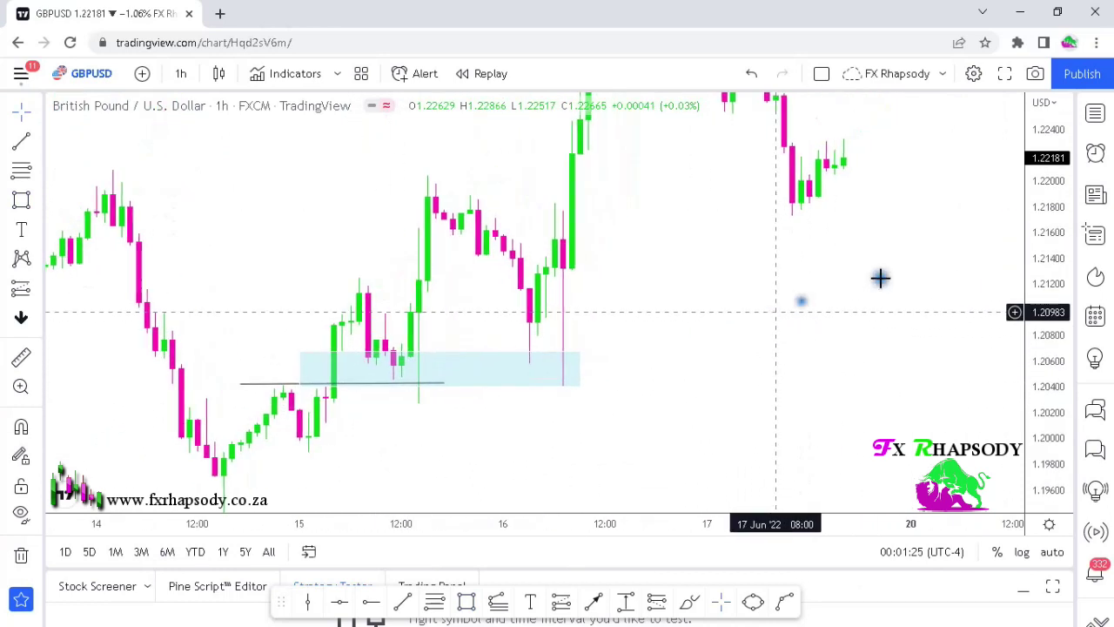
left_click_drag(1038, 205, 1031, 279)
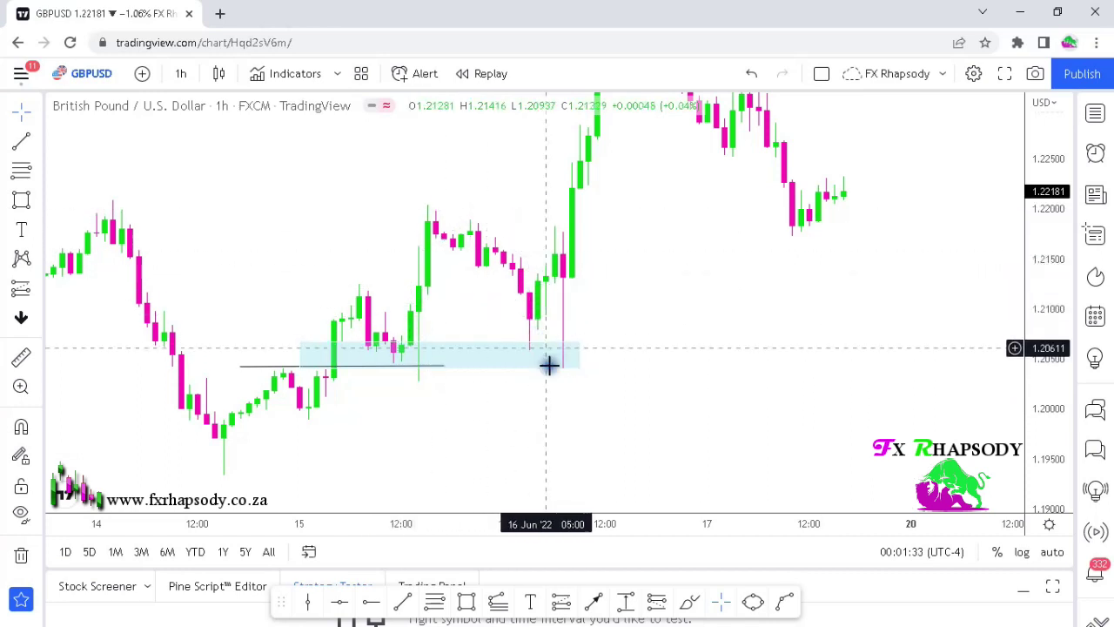
left_click_drag(641, 318, 542, 443)
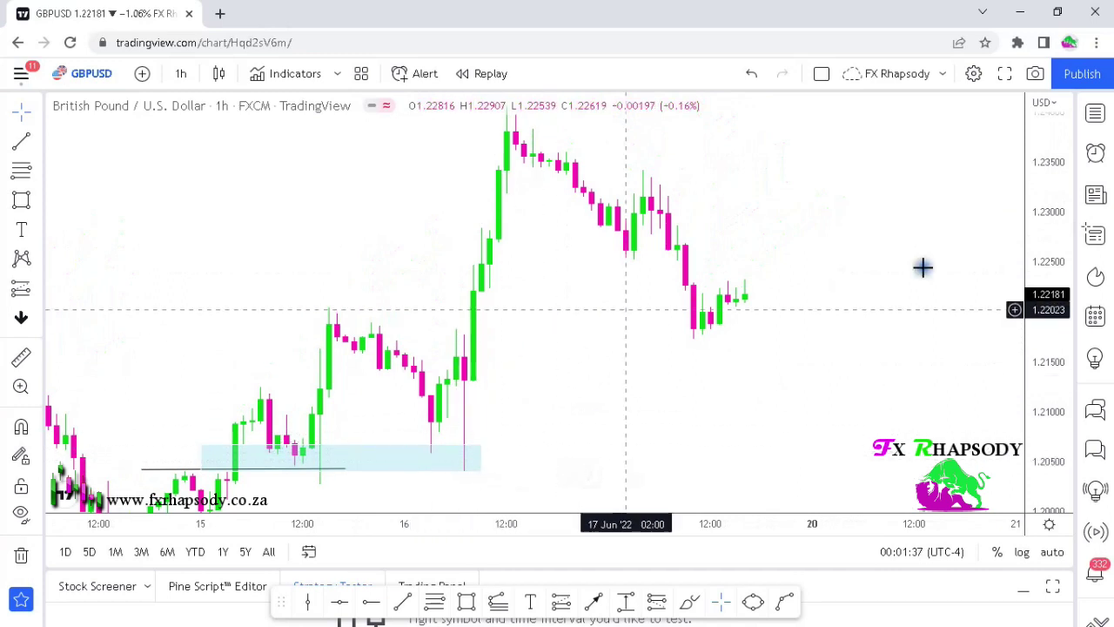
left_click_drag(1032, 224, 1022, 270)
scroll(905, 240, "down", 1)
left_click_drag(888, 221, 922, 264)
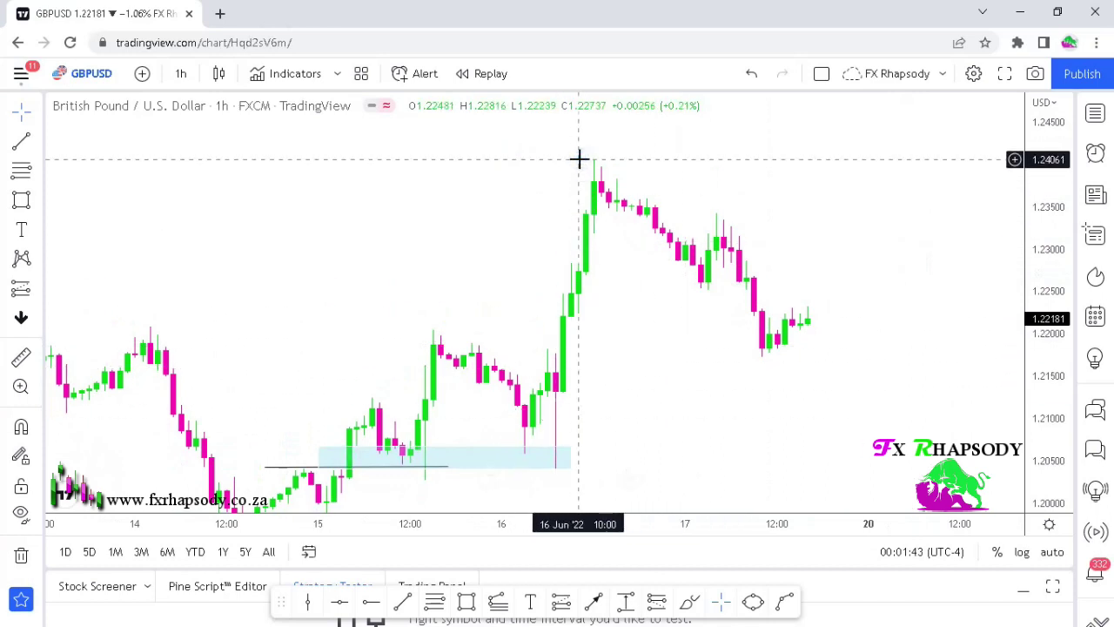
- Draw a rectangle from 16 June 05:00 to 20 June 06:00 between 1.22211 and 1.21777, around the latest candles
left_click_drag(806, 217, 640, 204)
left_click(466, 601)
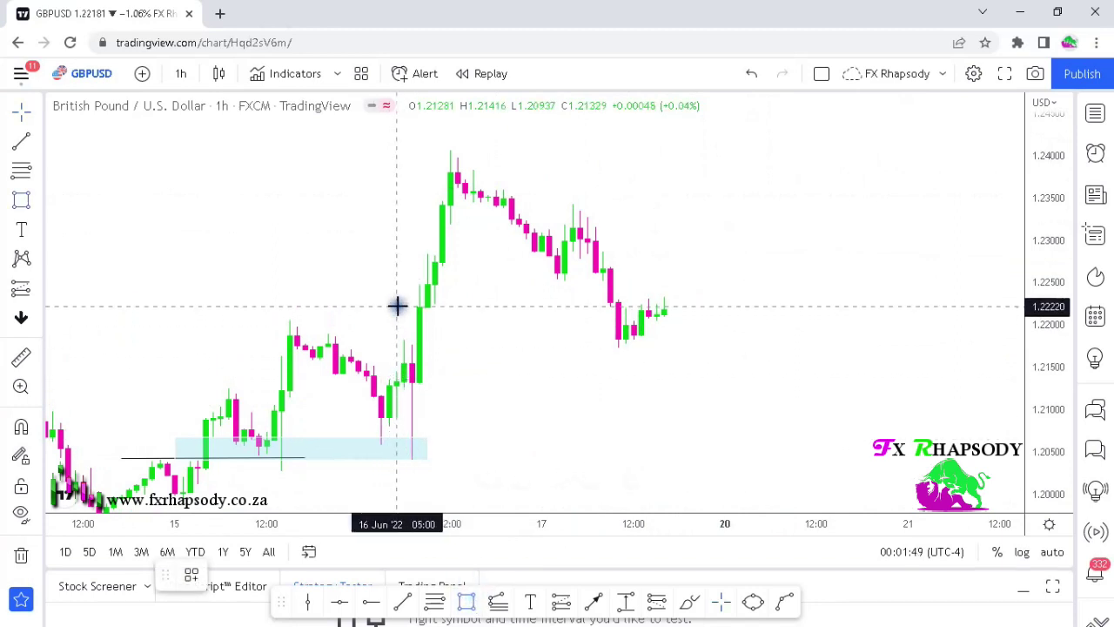
left_click_drag(395, 307, 771, 346)
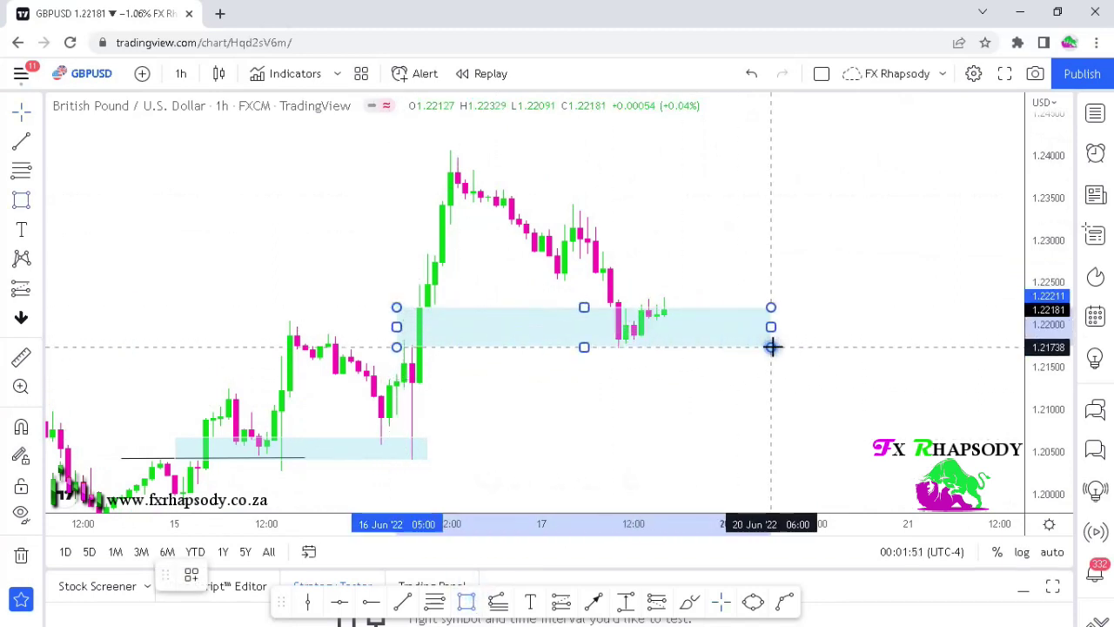
left_click(781, 435)
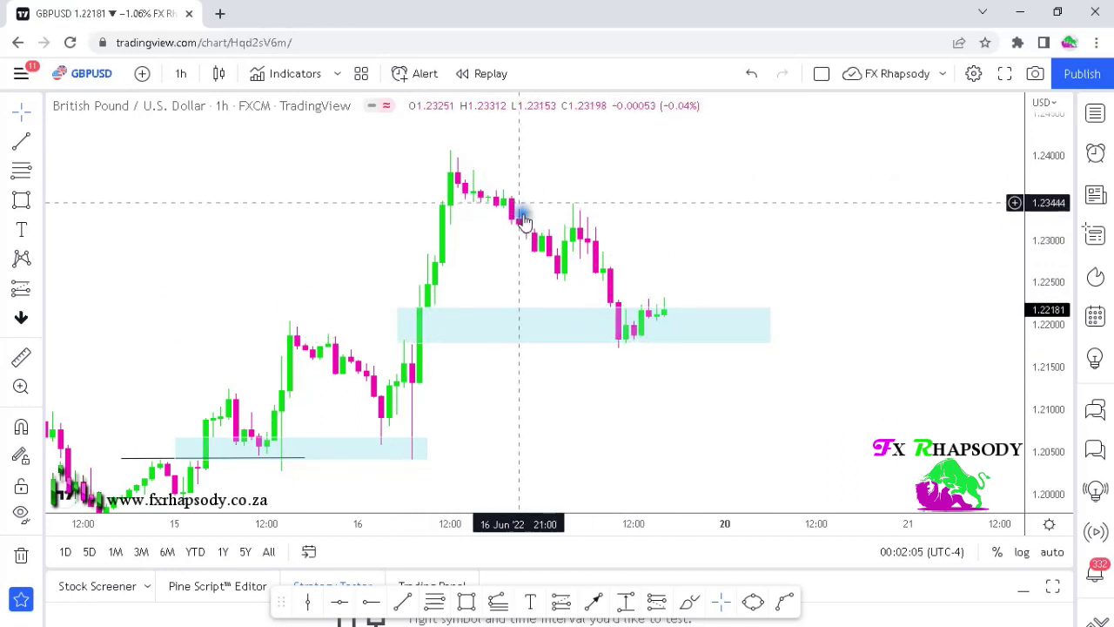
left_click(635, 326)
- Draw an upward arrow from about 1.2200 beside the latest candle to about 1.2400, level with the recent high
left_click_drag(764, 217, 661, 228)
left_click_drag(1038, 264, 1038, 291)
scroll(1001, 268, "down", 3)
left_click_drag(866, 303, 797, 299)
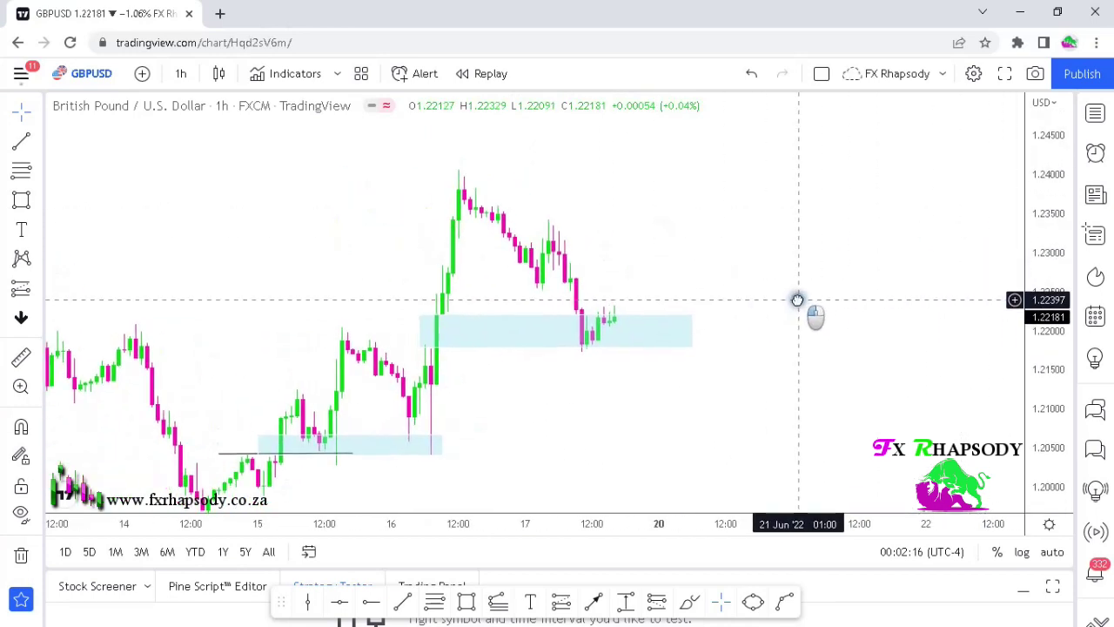
left_click(593, 606)
mouse_move(618, 328)
left_mouse_down()
mouse_move(719, 206)
mouse_move(696, 174)
left_mouse_up()
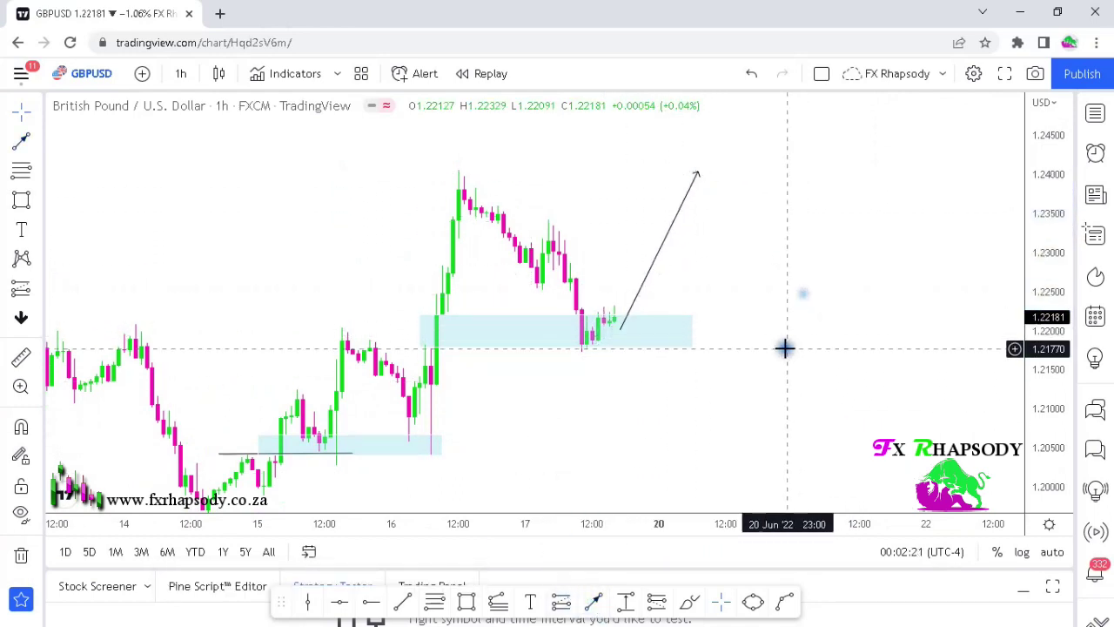
- Delete the lower rectangle above 1.2040 and the trend line beneath it
left_click_drag(757, 347, 734, 331)
scroll(877, 371, "up", 2)
left_click_drag(645, 385, 862, 391)
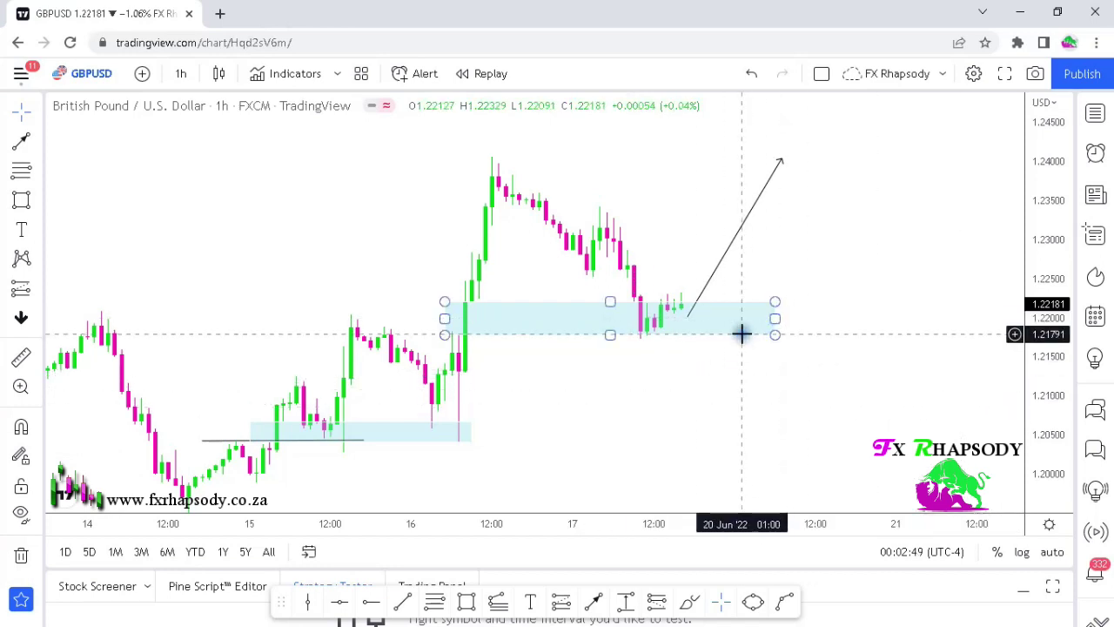
left_click(392, 438)
key("Delete")
left_click(331, 441)
key("Delete")
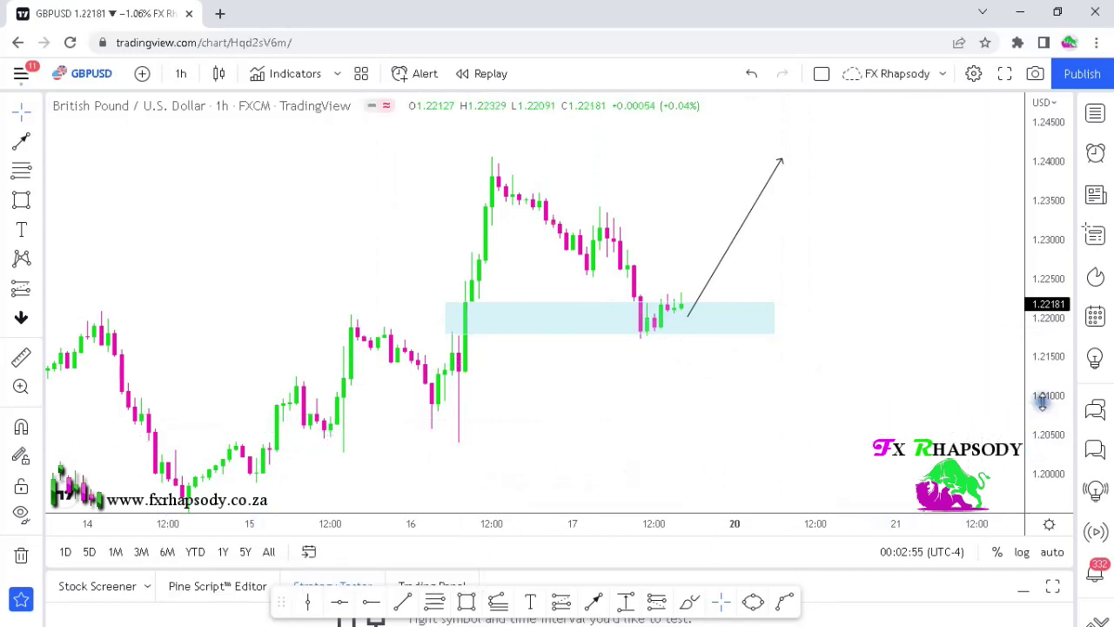
- Shrink the remaining rectangle to start at 17 June 07:00 and span from about 1.2218 down to 1.21817
left_click_drag(1040, 403, 1036, 336)
scroll(828, 389, "up", 2)
left_click(323, 321)
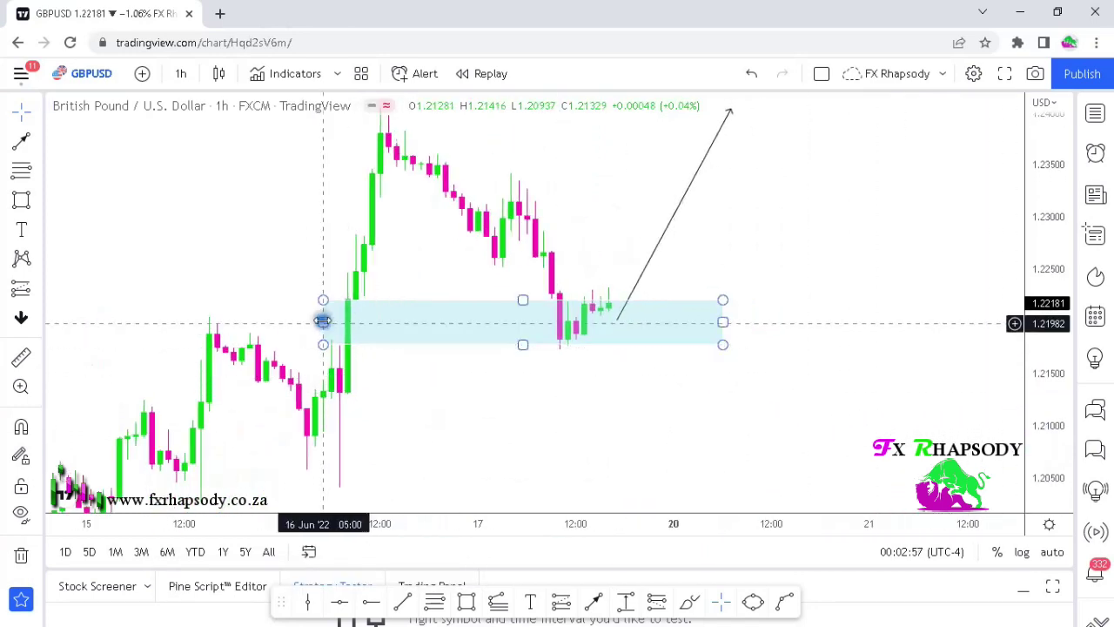
left_click_drag(323, 321, 538, 312)
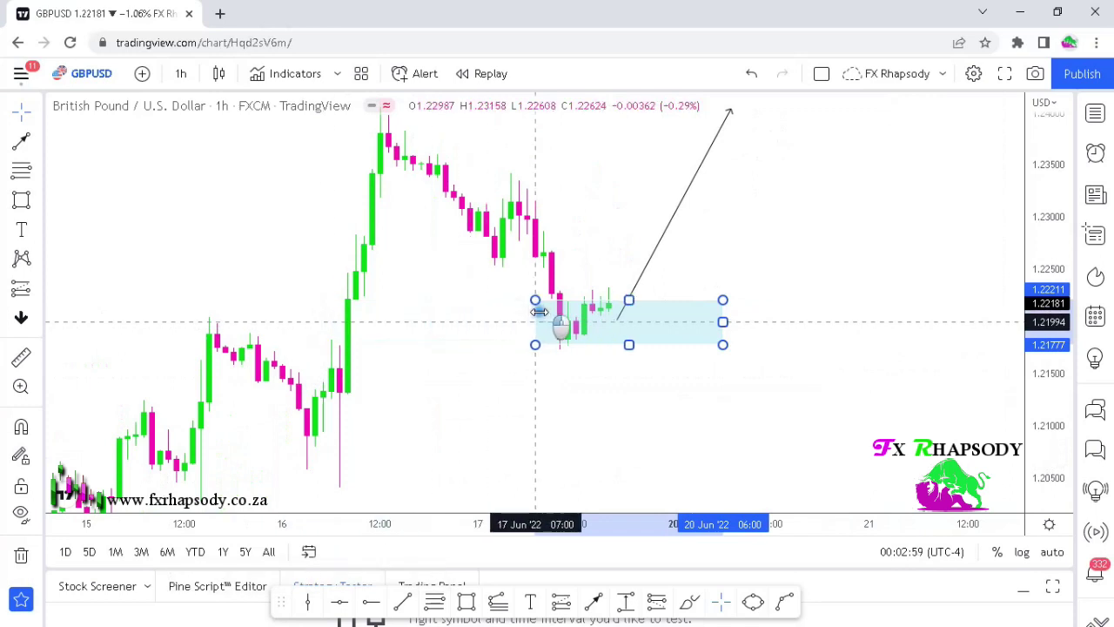
left_click_drag(723, 343, 722, 340)
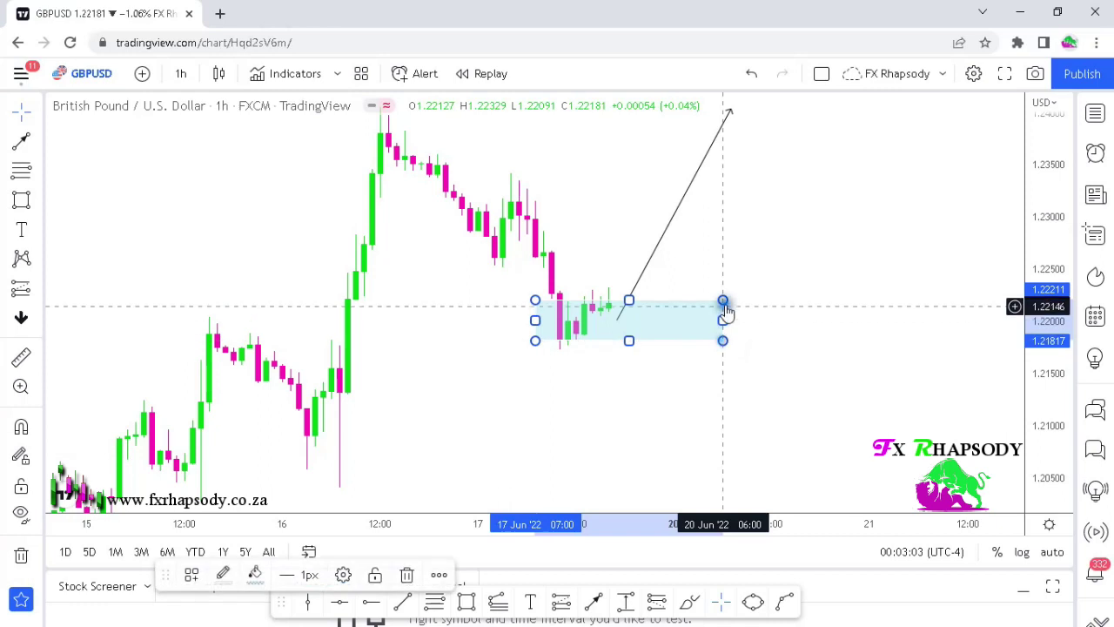
left_click_drag(722, 301, 719, 302)
left_click(786, 331)
- Draw a downward arrow from 1.21974 inside the rectangle to 1.21230, starting beside the upward arrow's tail
left_click_drag(795, 226, 730, 269)
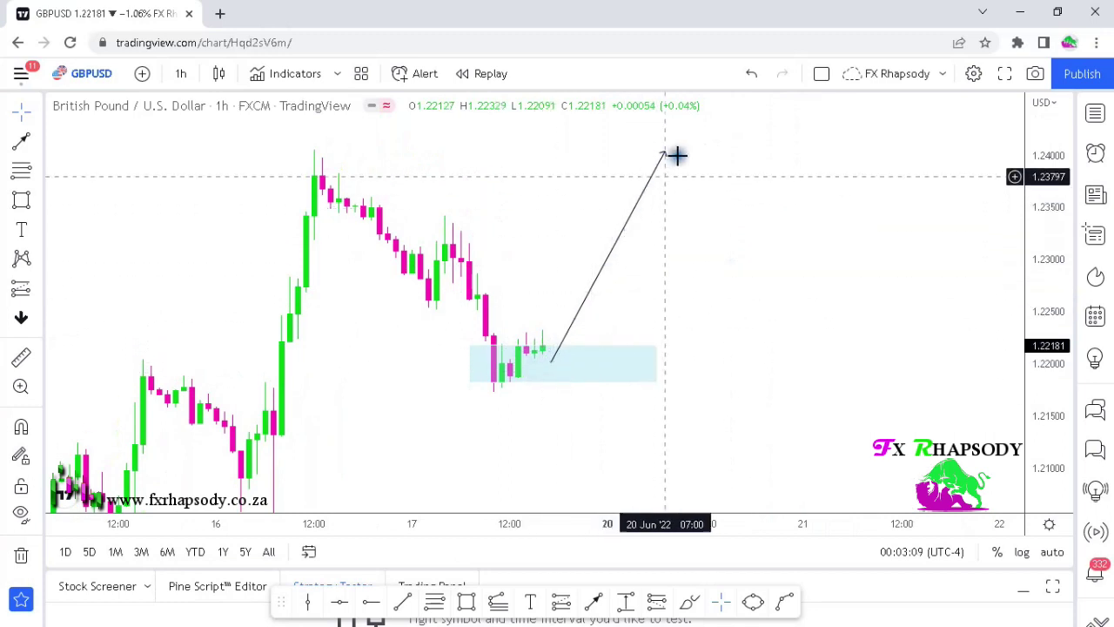
left_click(487, 468)
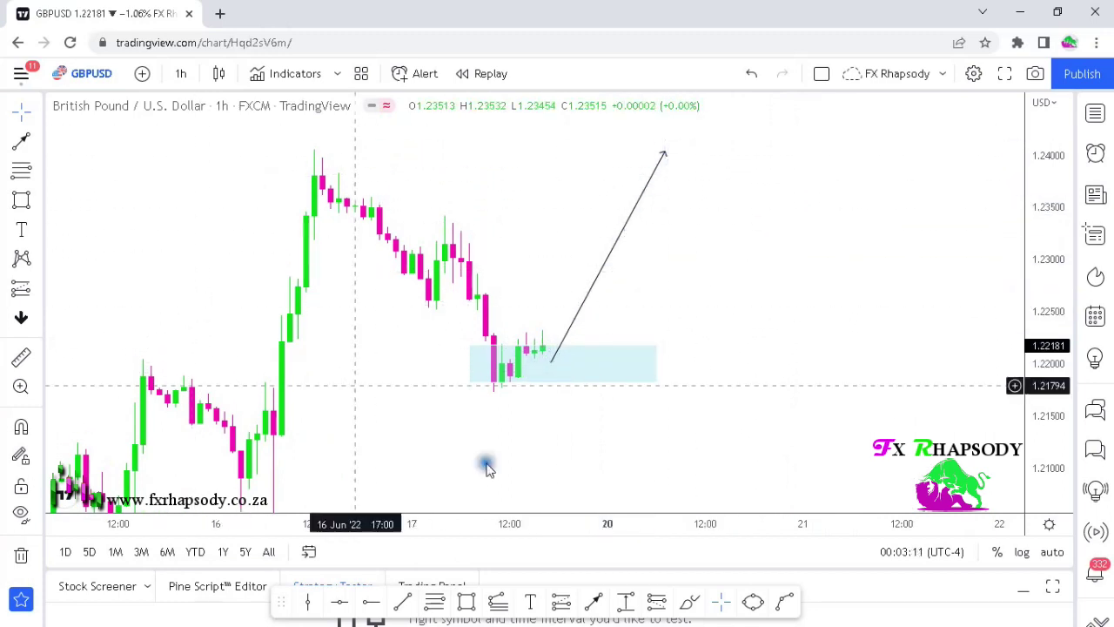
left_click(546, 579)
left_click(593, 601)
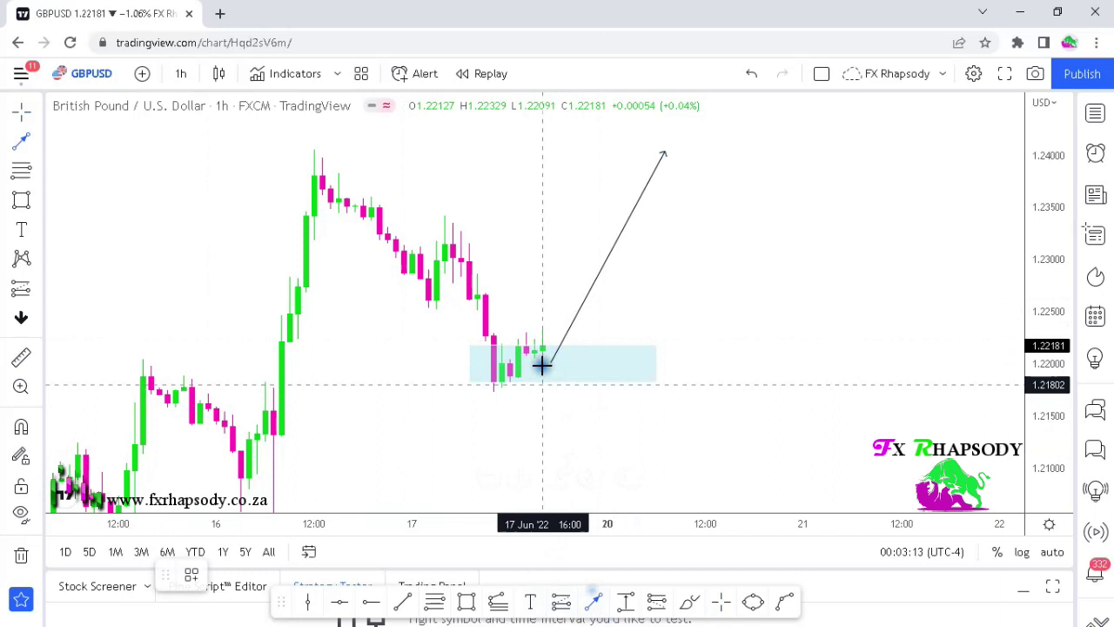
left_click_drag(550, 366, 591, 445)
left_click_drag(730, 409, 762, 358)
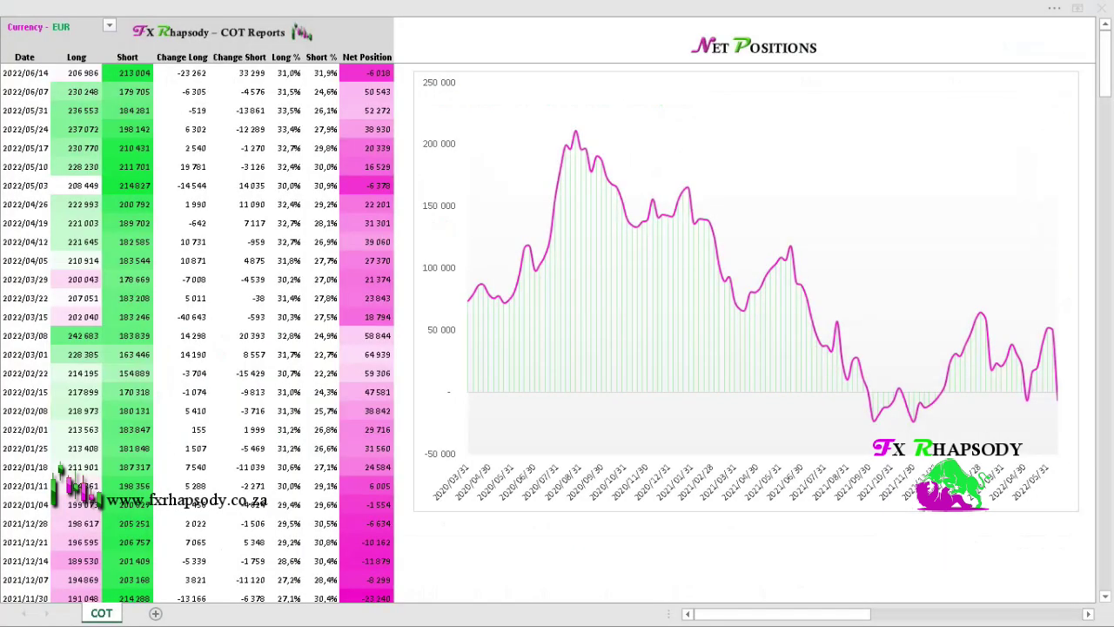
- Switch to the COT Reports spreadsheet and set its currency to GBP to view the net positions
left_click(107, 28)
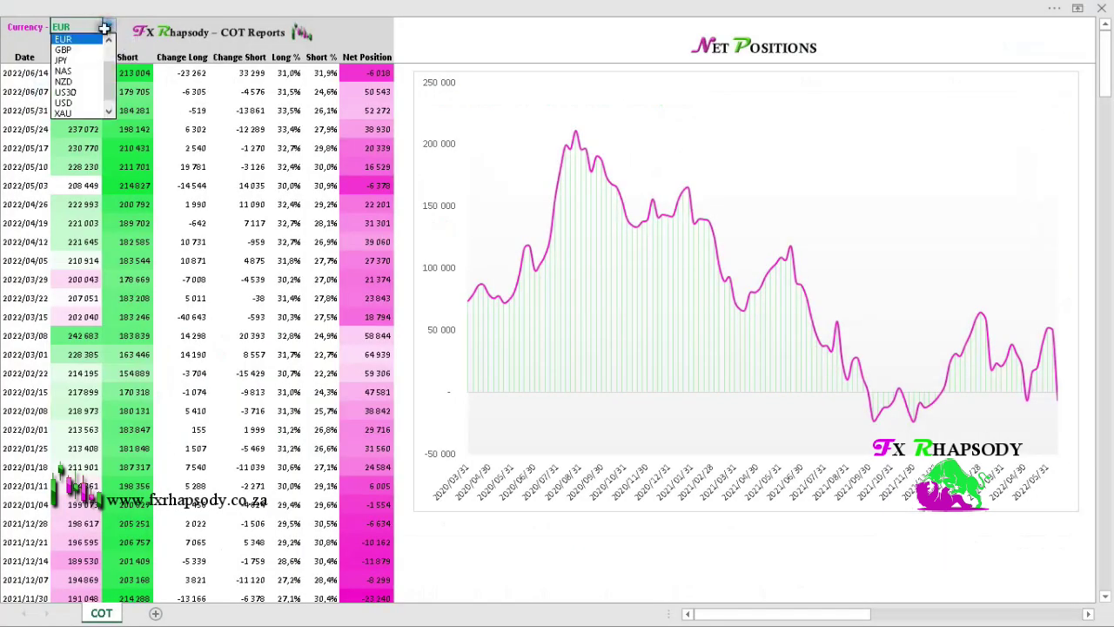
left_click(62, 50)
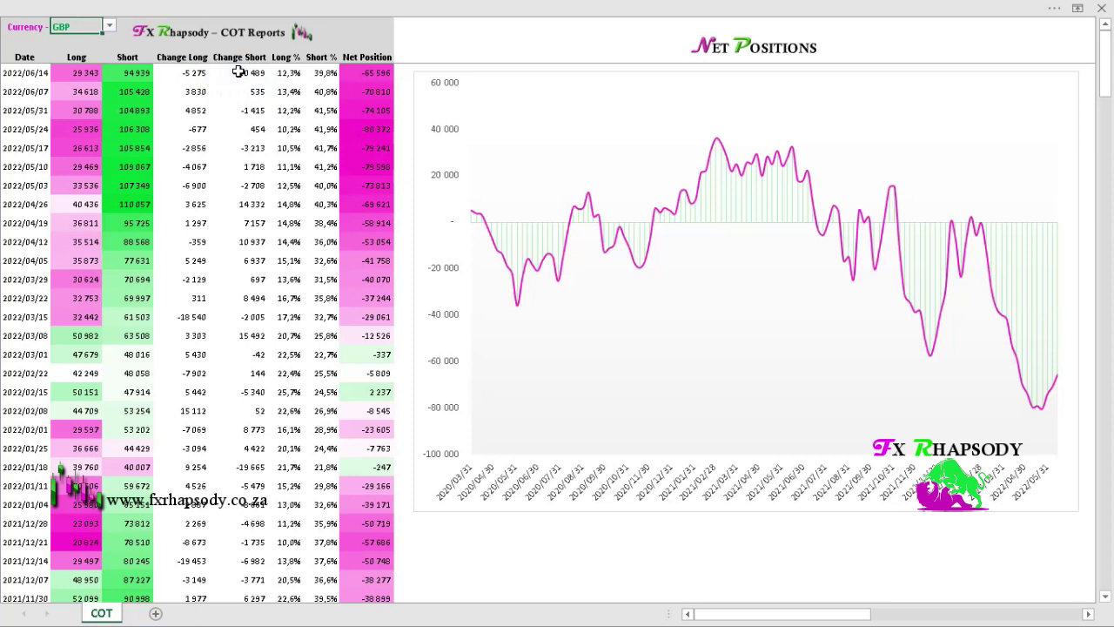
key("Return")
key("Return")
key("BackSpace")
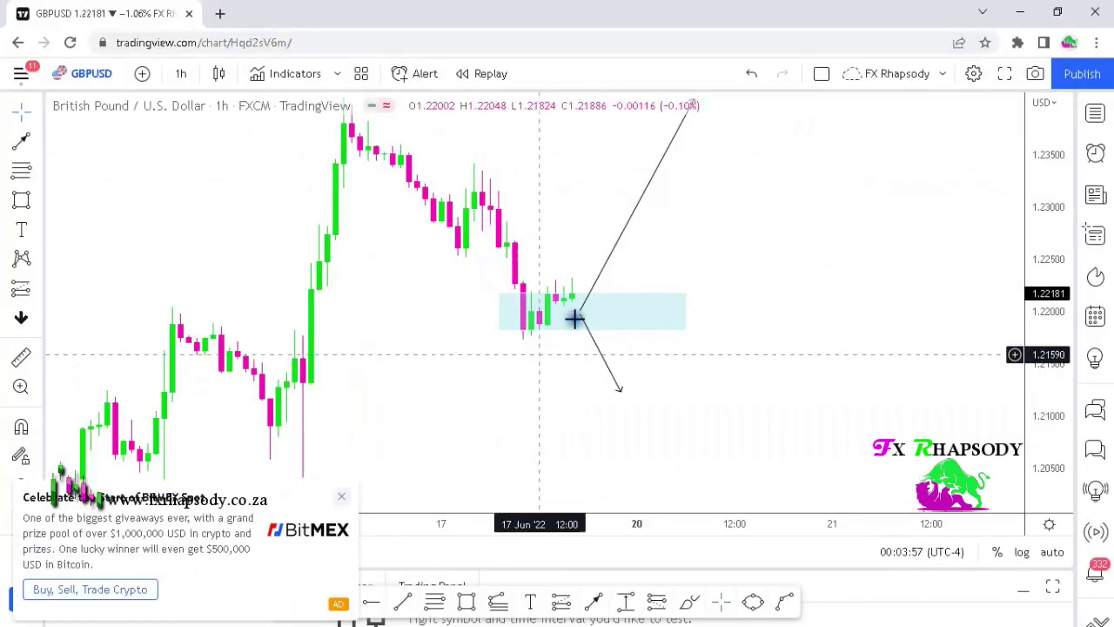
- Close the advert and delete the downward arrow that starts inside the rectangle
left_click(339, 498)
left_click_drag(841, 289, 887, 340)
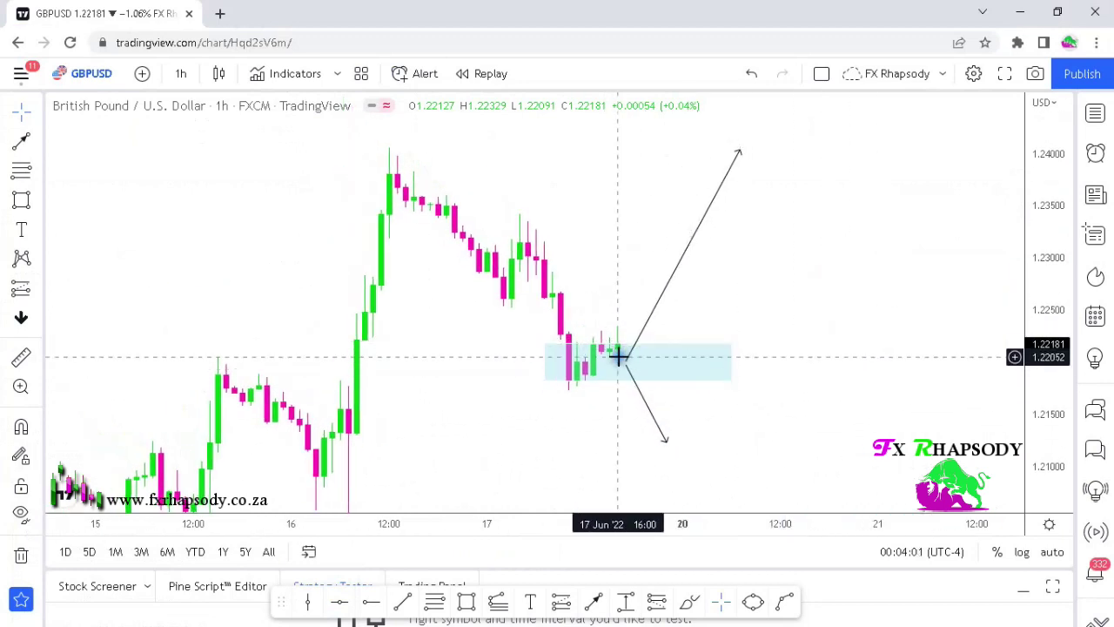
left_click(642, 398)
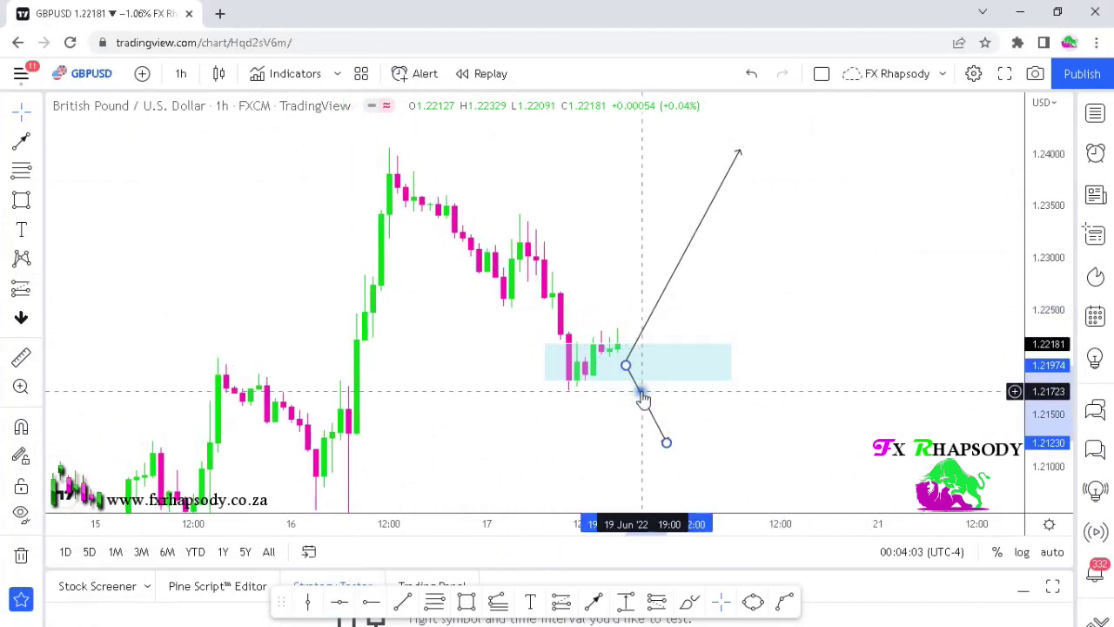
key("Delete")
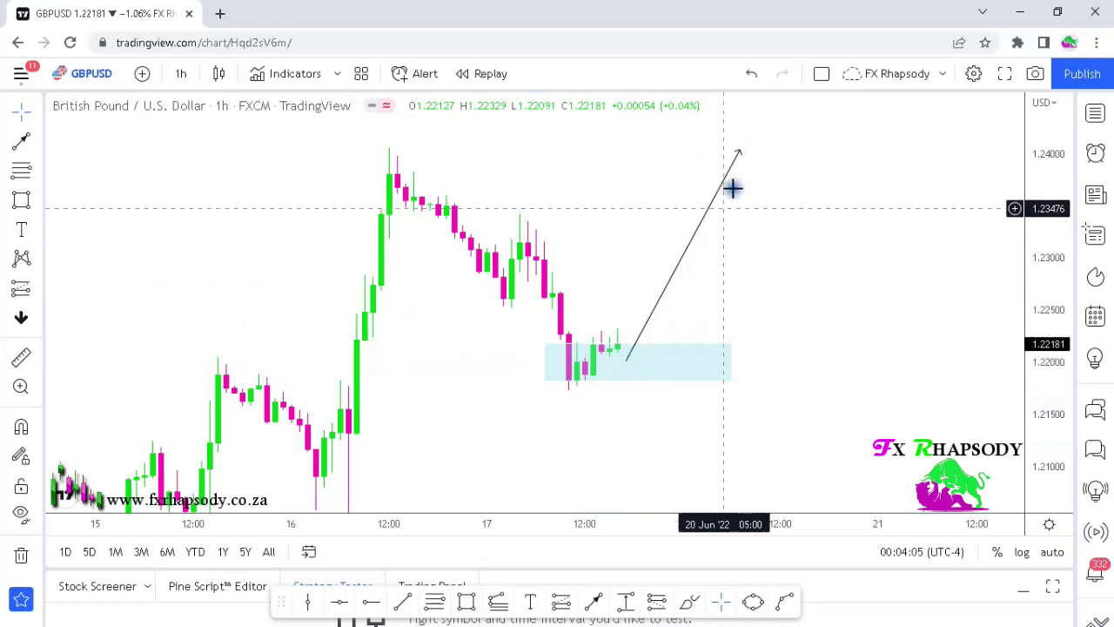
- Draw a horizontal trend line at about 1.2602 above the highs, from 7 June 07:00 to 20 June 16:00
scroll(854, 214, "down", 2)
left_click_drag(833, 423, 857, 328)
left_click_drag(1036, 200, 992, 336)
scroll(856, 345, "down", 3)
left_click_drag(773, 399, 718, 377)
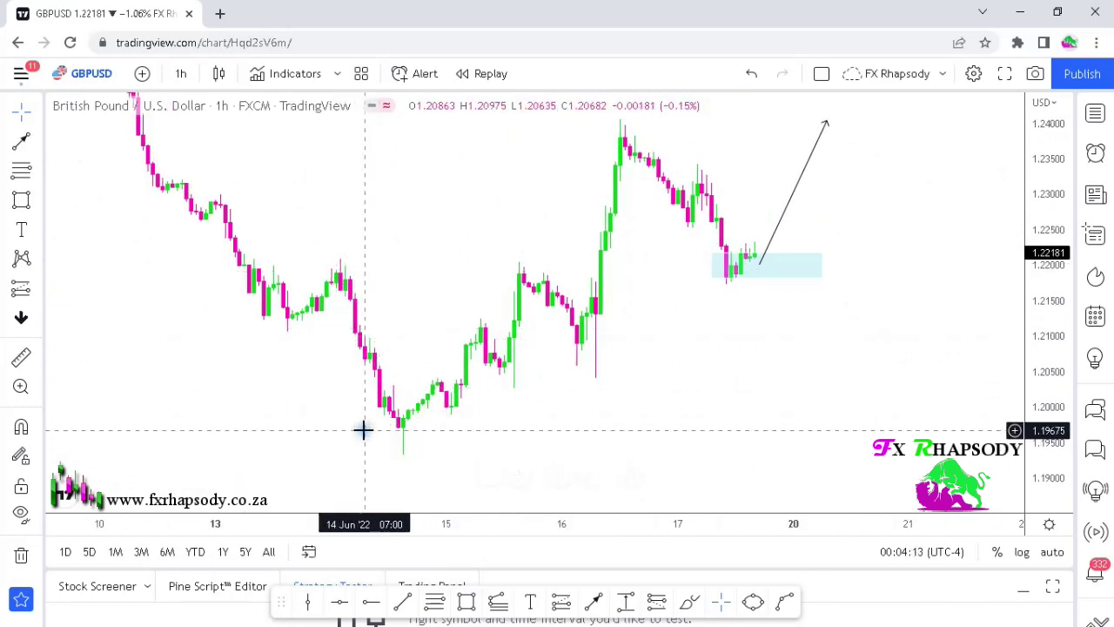
left_click_drag(468, 239, 505, 278)
left_click_drag(1054, 193, 1062, 232)
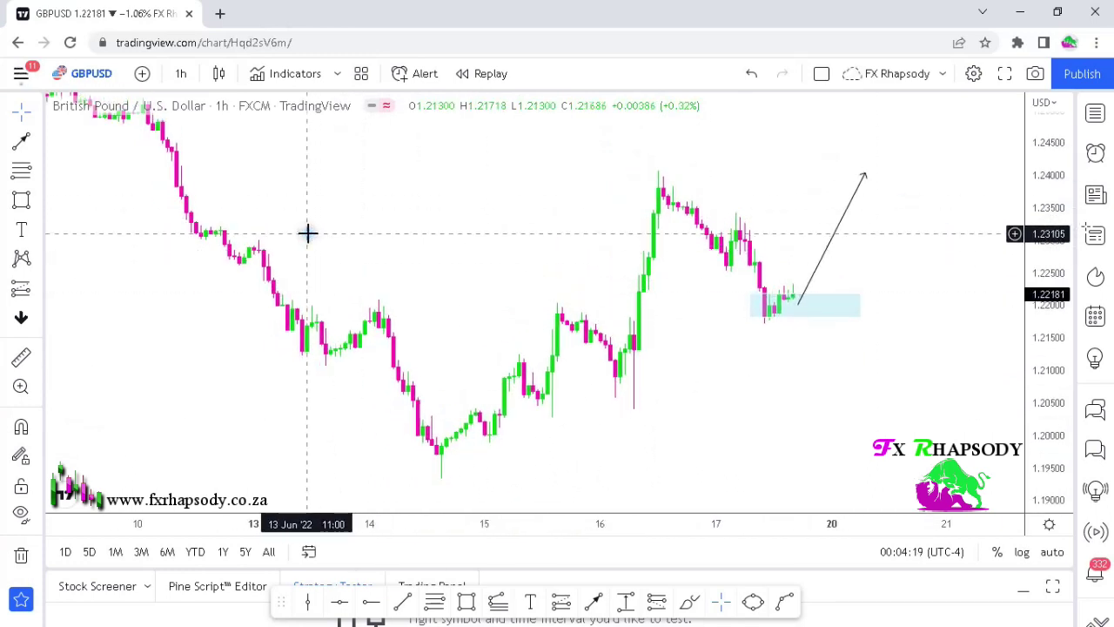
scroll(308, 182, "down", 2)
left_click_drag(444, 180, 505, 315)
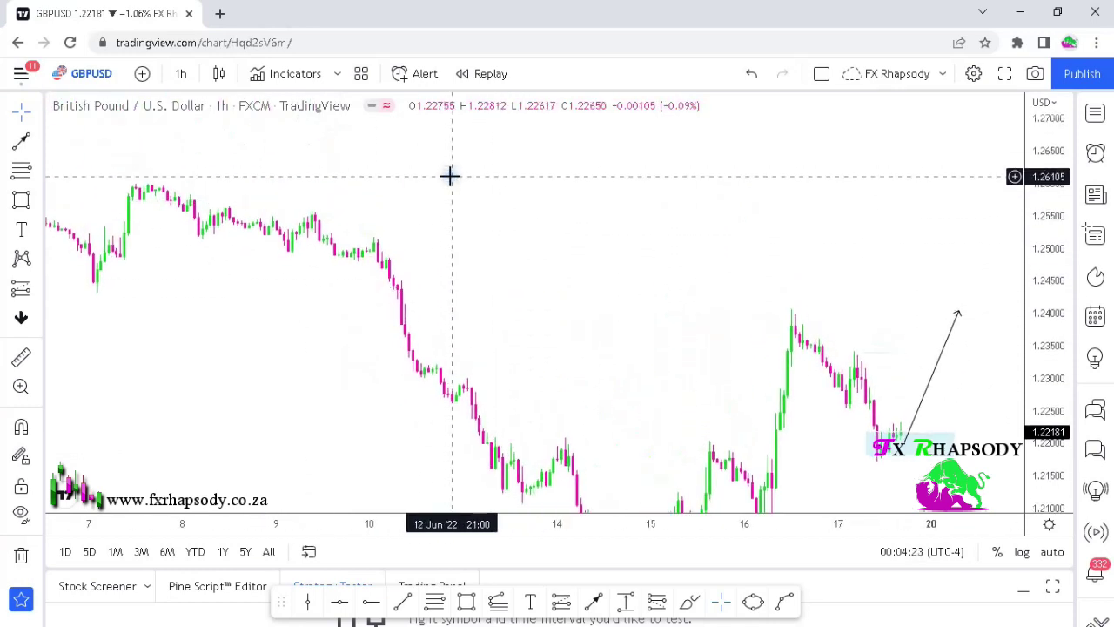
left_click(465, 601)
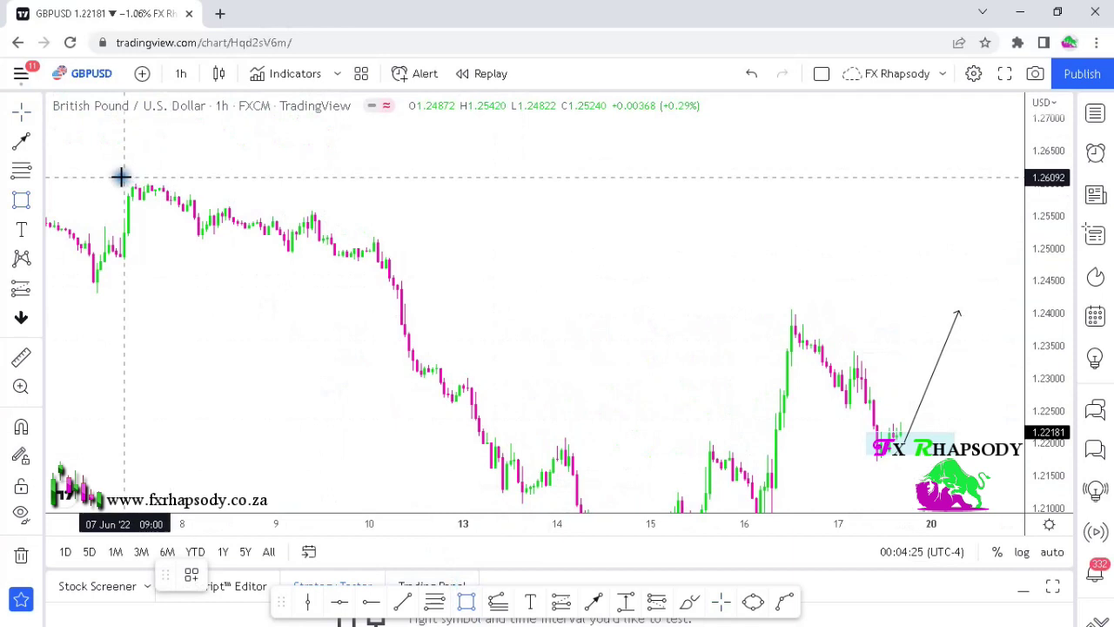
left_click(402, 601)
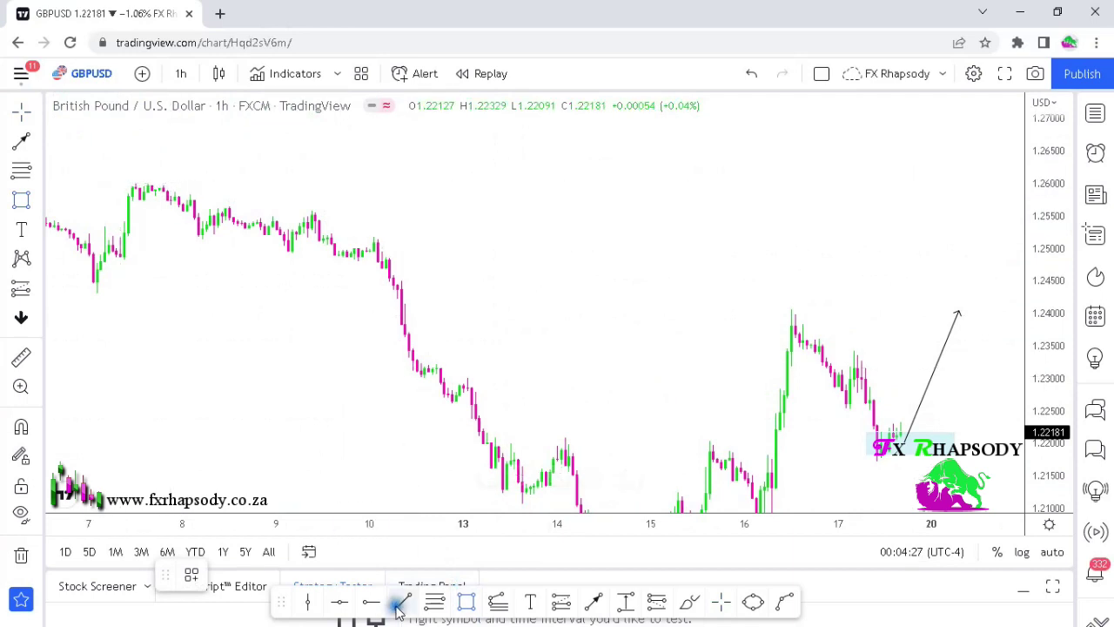
left_click(116, 183)
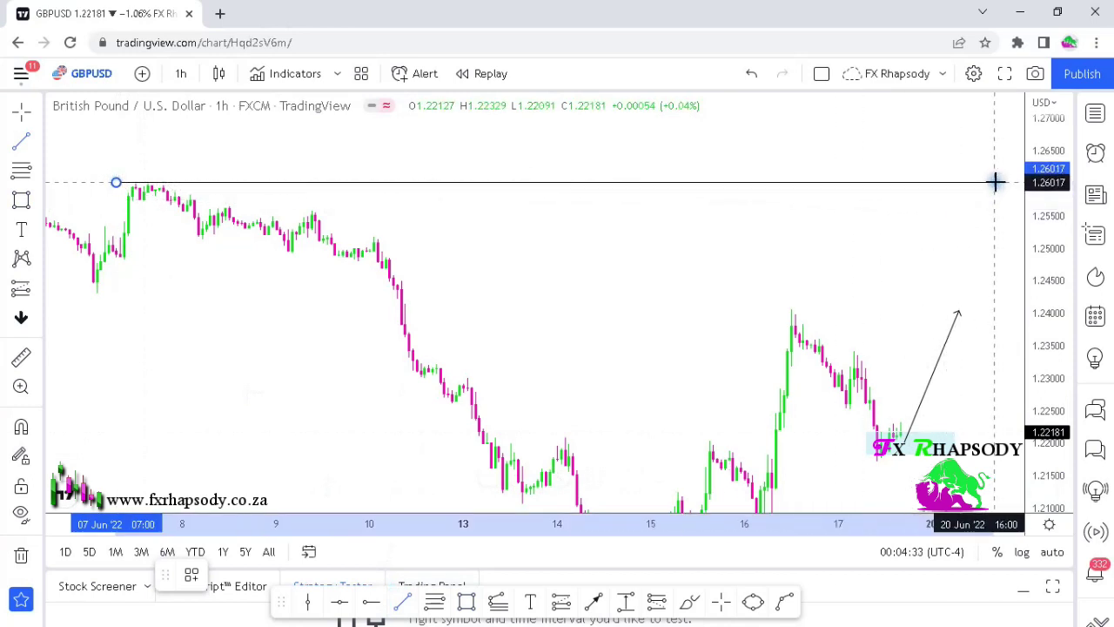
left_click(996, 181)
left_click_drag(468, 182, 470, 182)
- Load EURUSD from the watchlist onto the chart and hide the watchlist again
left_click_drag(701, 256, 621, 269)
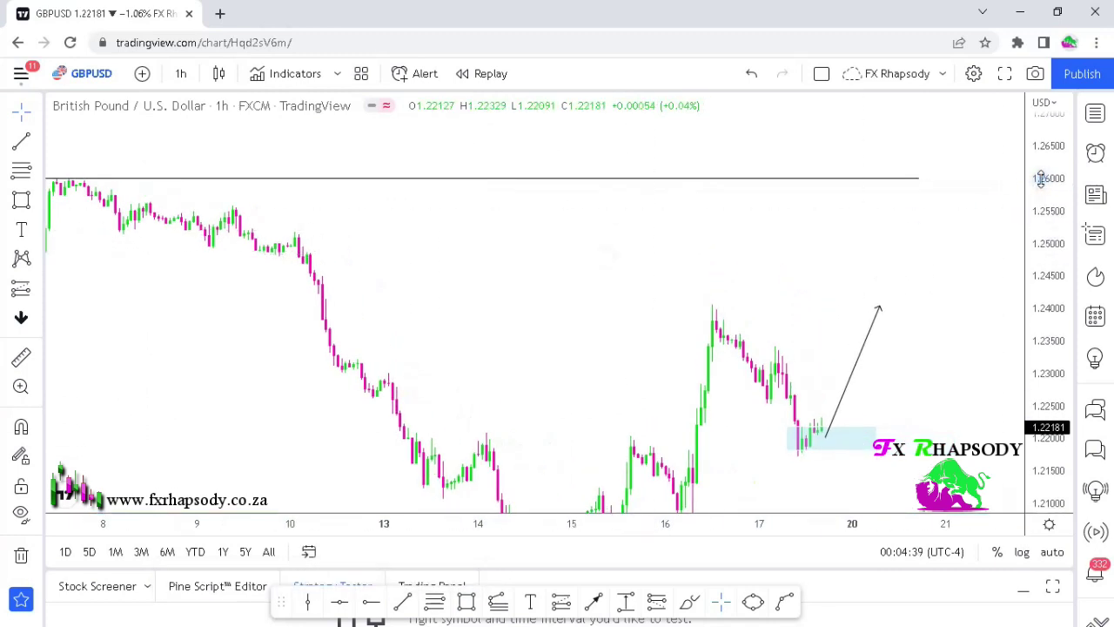
scroll(913, 399, "up", 2)
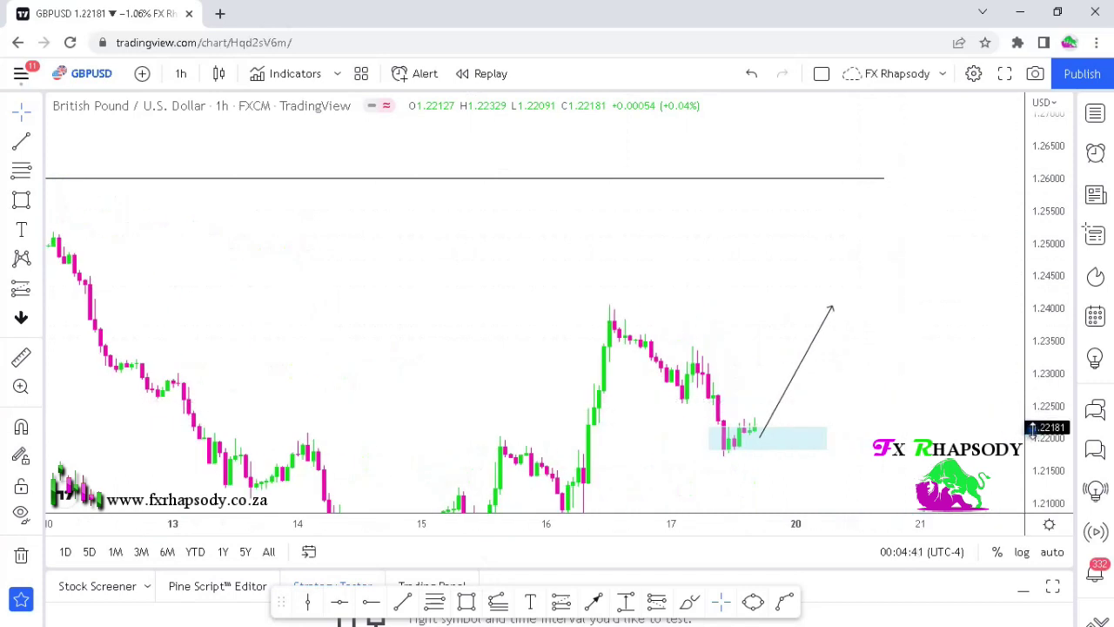
left_click_drag(1032, 430, 1027, 396)
left_click_drag(917, 377, 806, 323)
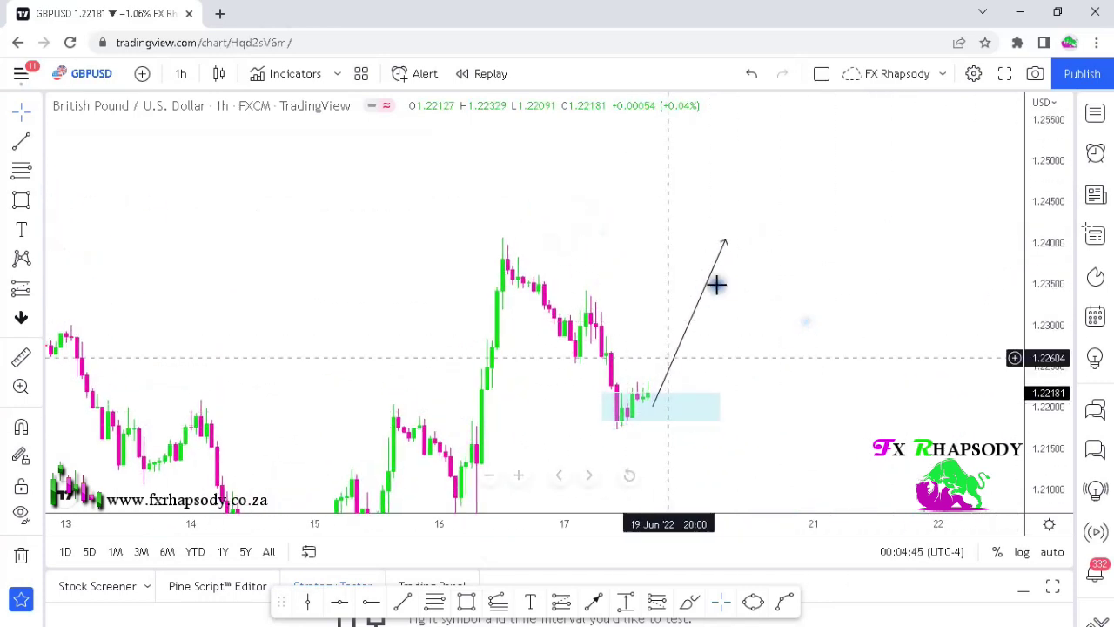
left_click_drag(277, 311, 304, 303)
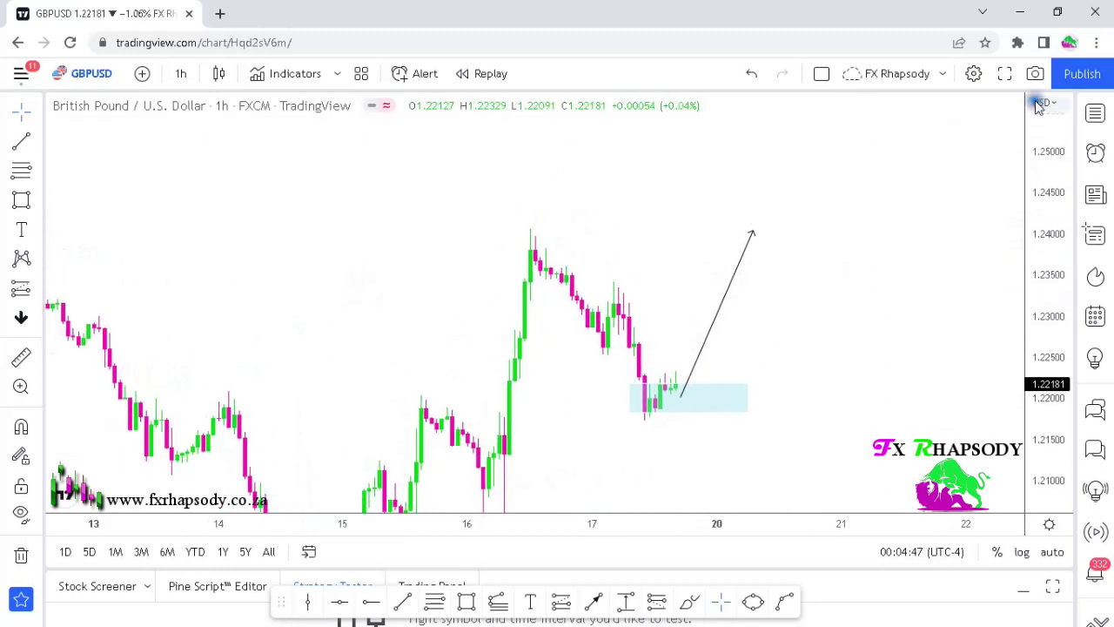
left_click(1094, 114)
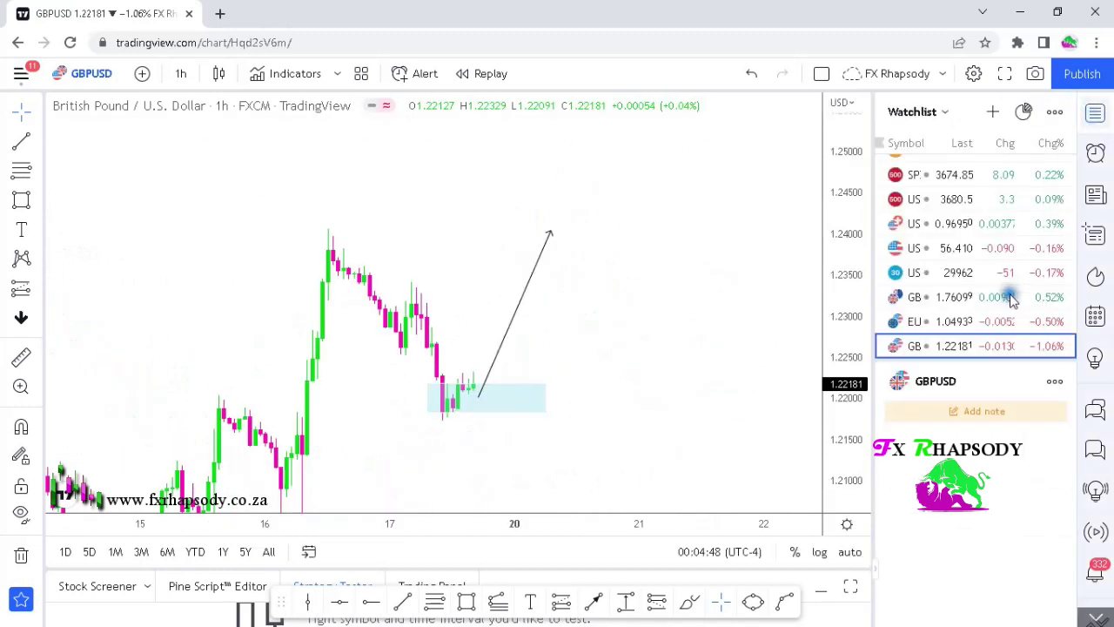
left_click(913, 331)
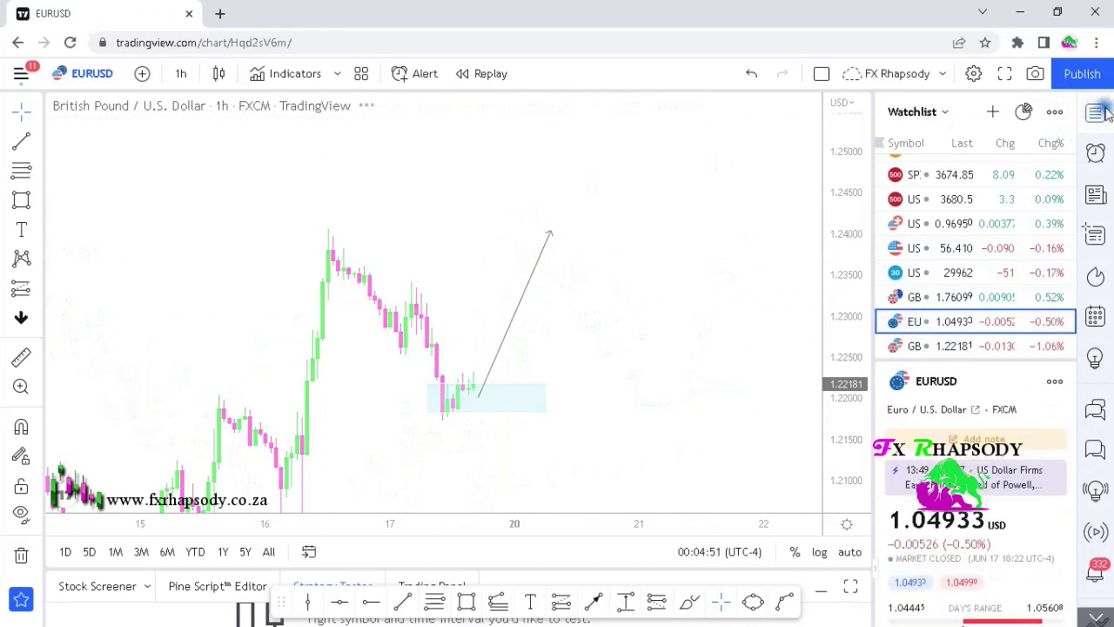
left_click(1095, 114)
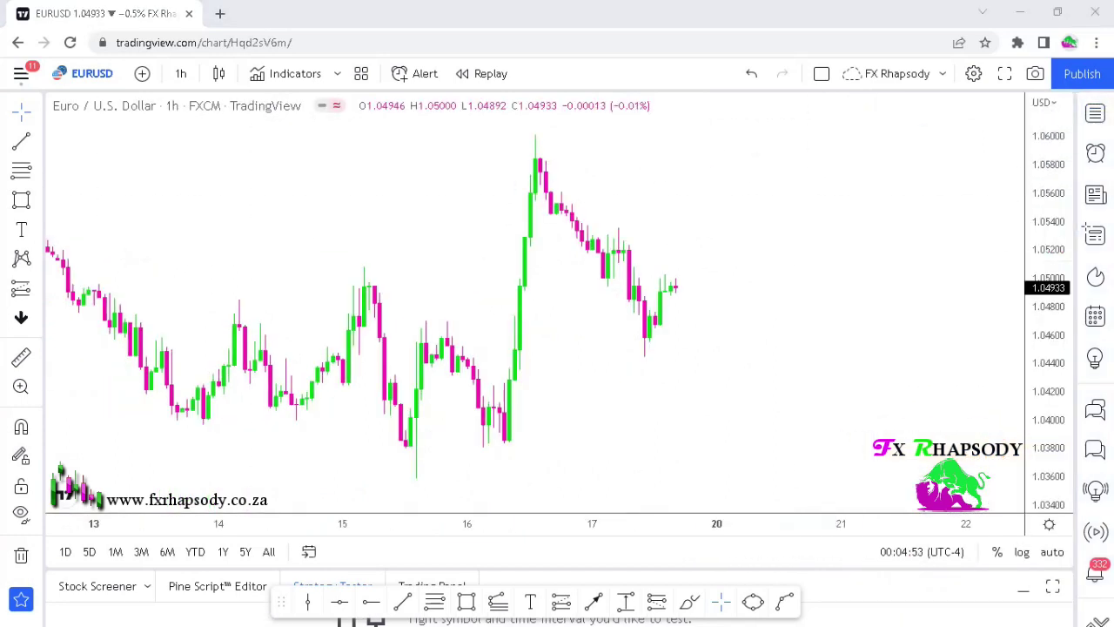
- Switch the EURUSD chart to the 1-day timeframe and rescale it to show the recent candles
left_click(186, 74)
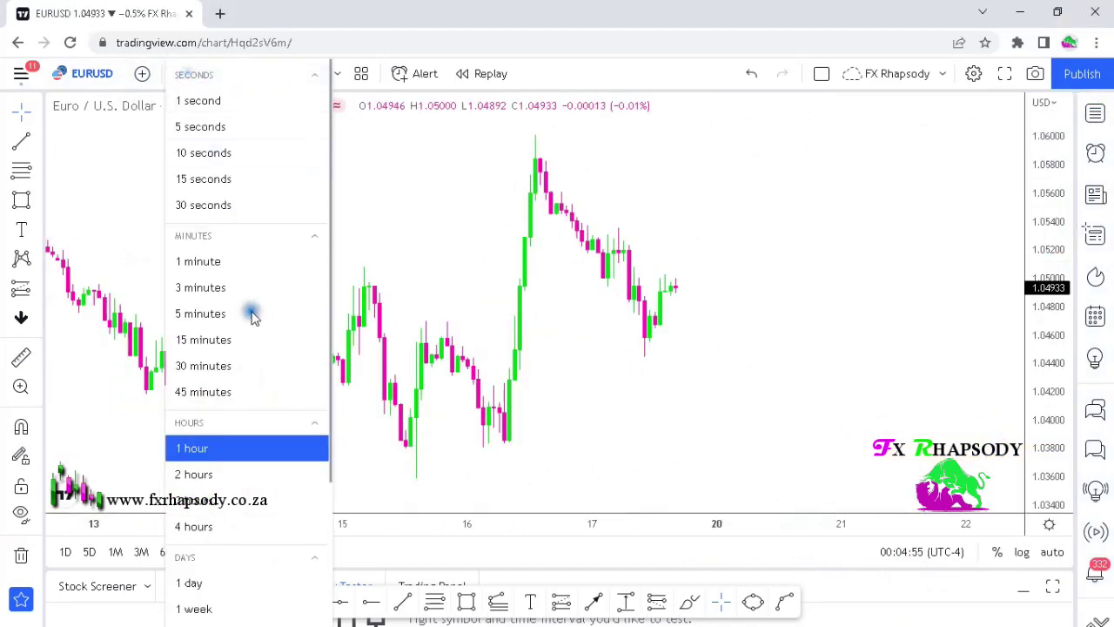
left_click(188, 583)
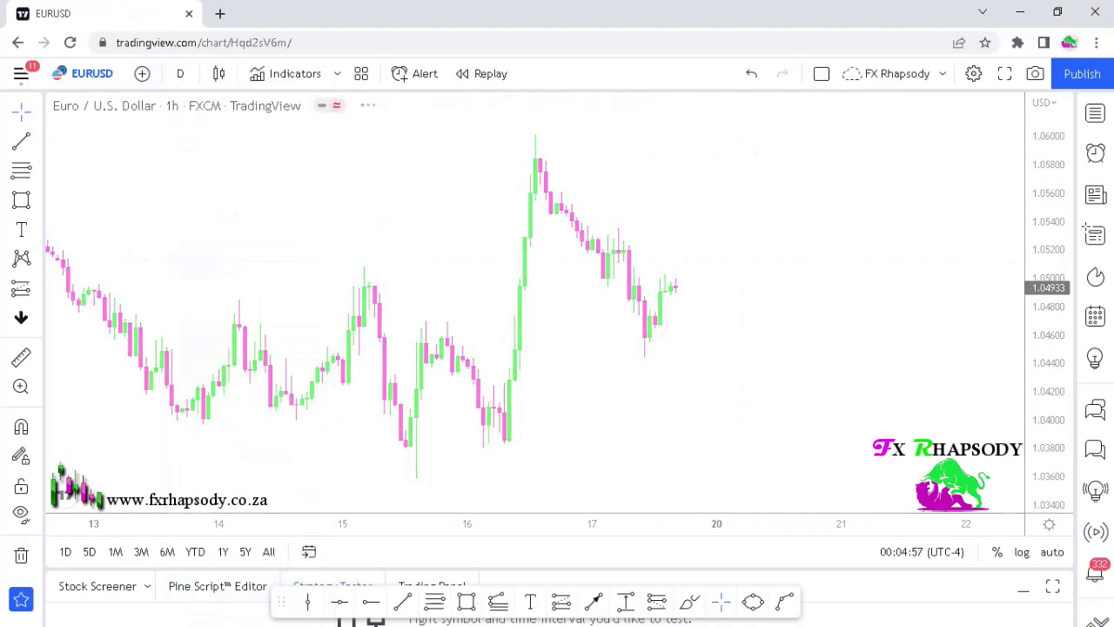
double_click(1045, 223)
scroll(764, 378, "up", 2)
left_click_drag(1059, 395, 1044, 314)
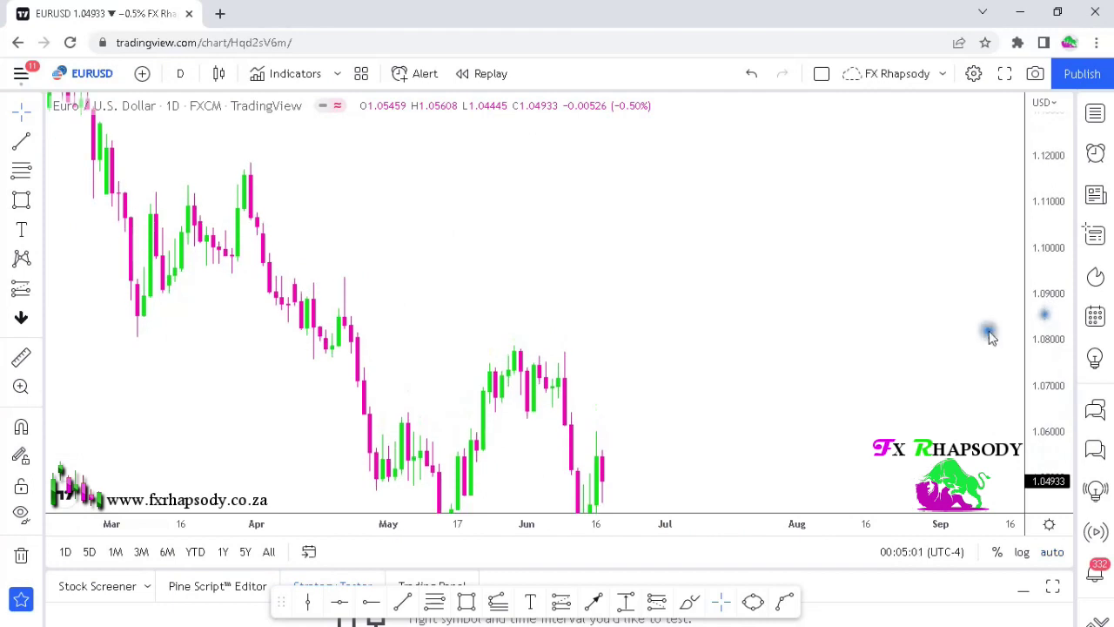
- Draw a thin rectangle along the May and June lows, from 6 May to 24 June, spanning about 1.0378 to 1.0354
scroll(464, 360, "up", 5)
left_click_drag(579, 423, 690, 390)
left_click(465, 602)
left_click_drag(221, 385, 610, 385)
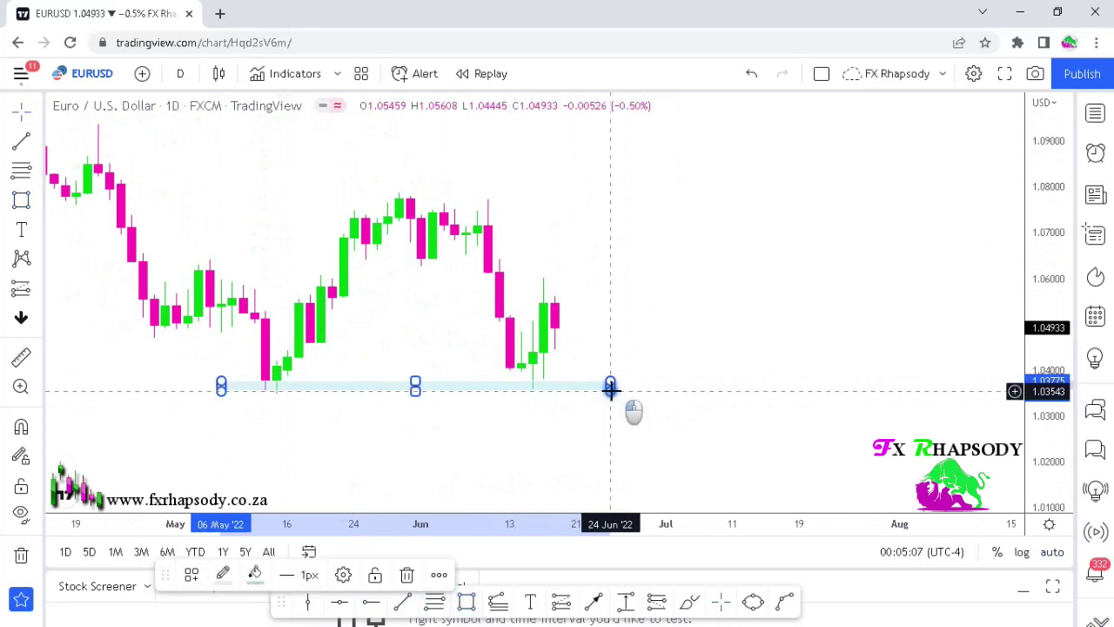
left_click(691, 256)
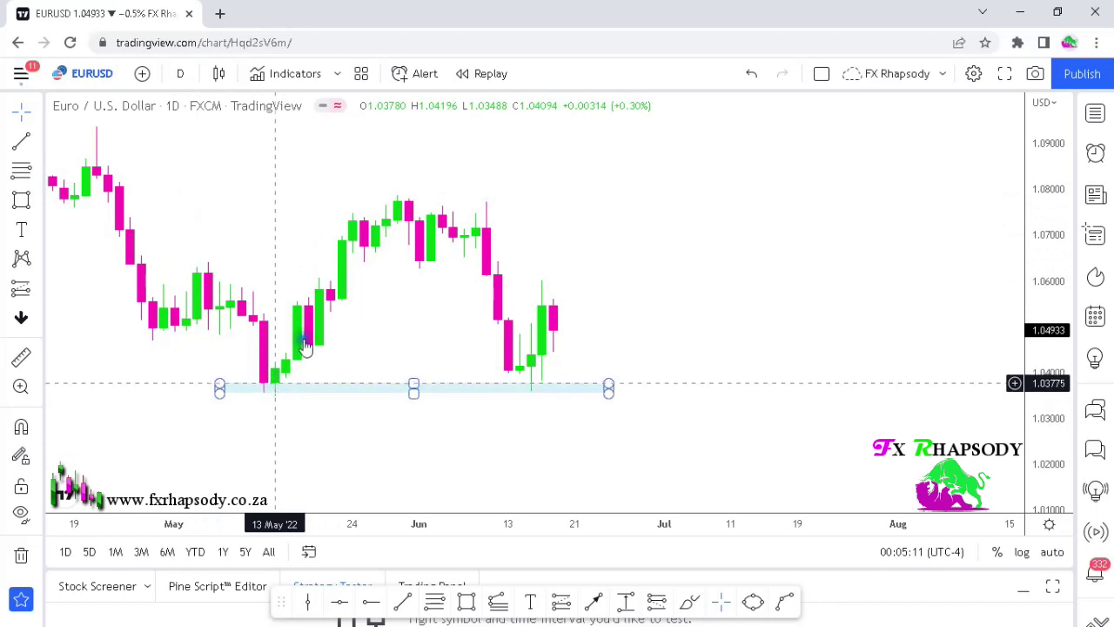
key("alt+c")
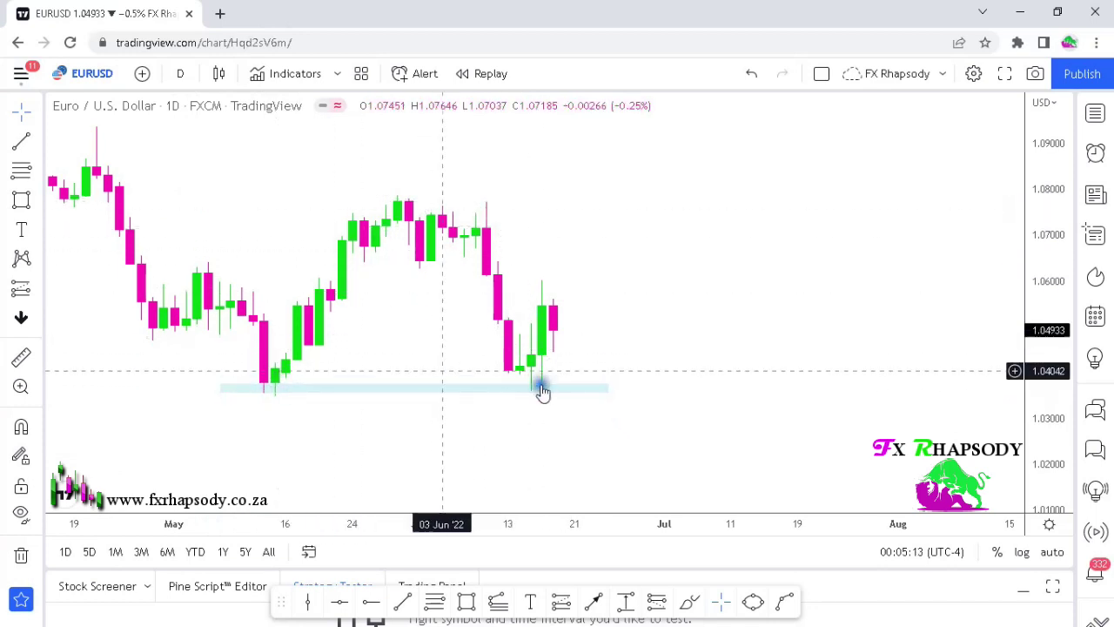
- Delete the thin rectangle along the daily lows
left_click(537, 388)
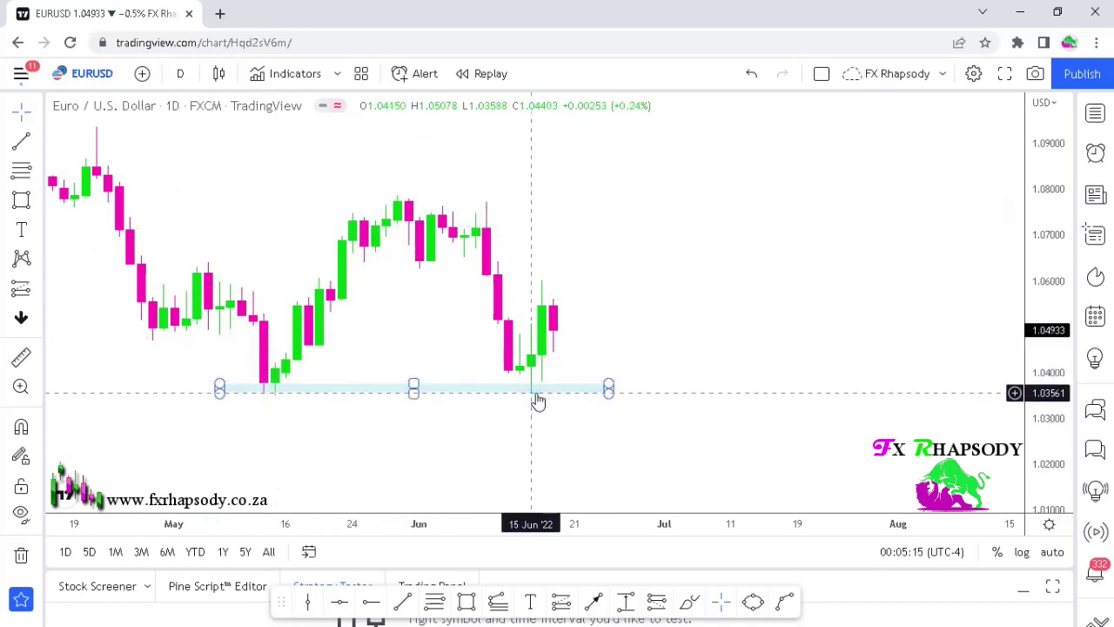
left_click(450, 394)
key("Delete")
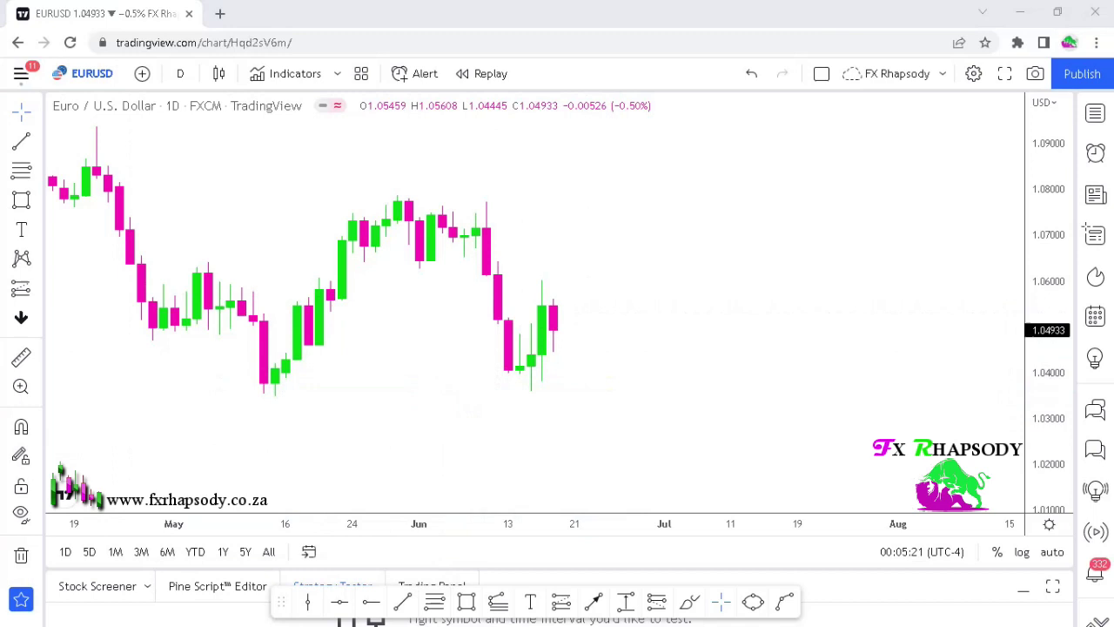
- Switch the EURUSD chart to the 4-hour timeframe and rescale it around the June candles
left_click(178, 74)
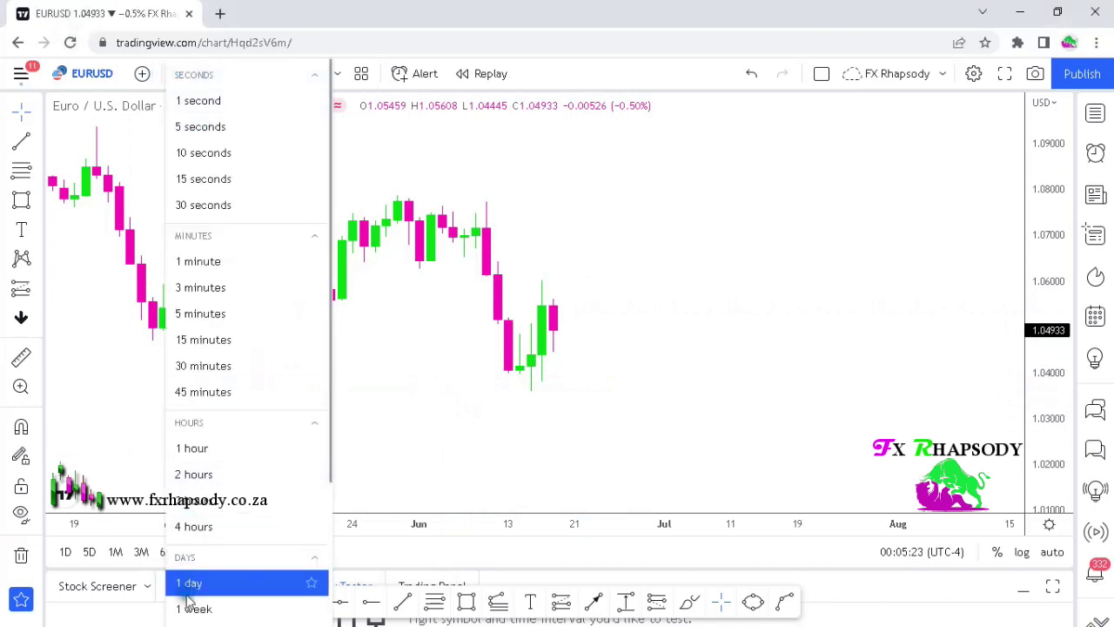
left_click(218, 525)
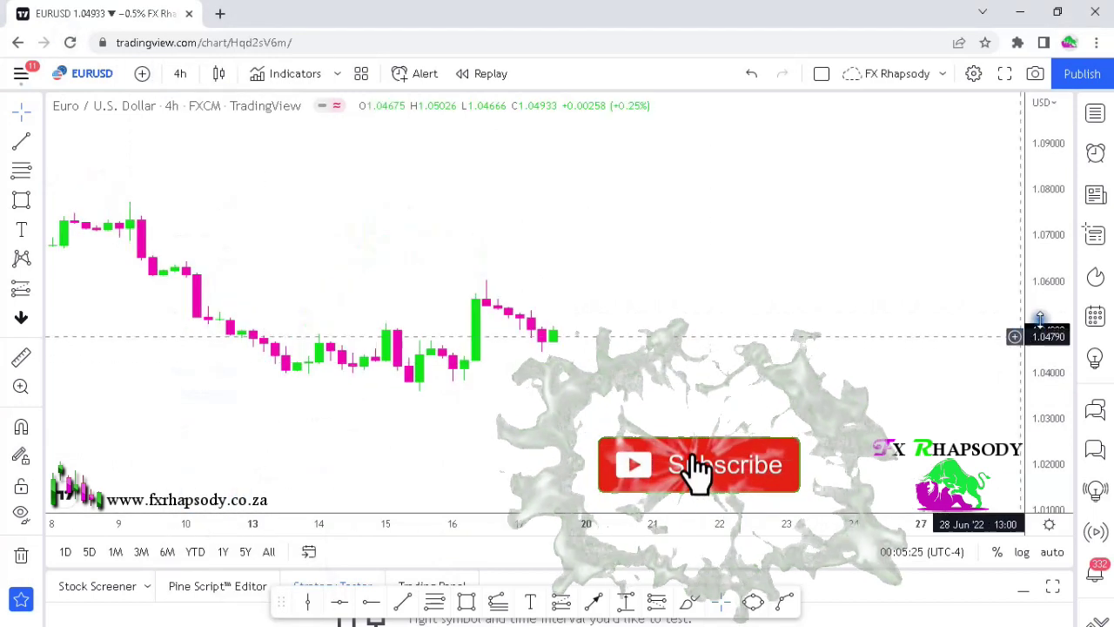
scroll(824, 347, "down", 1)
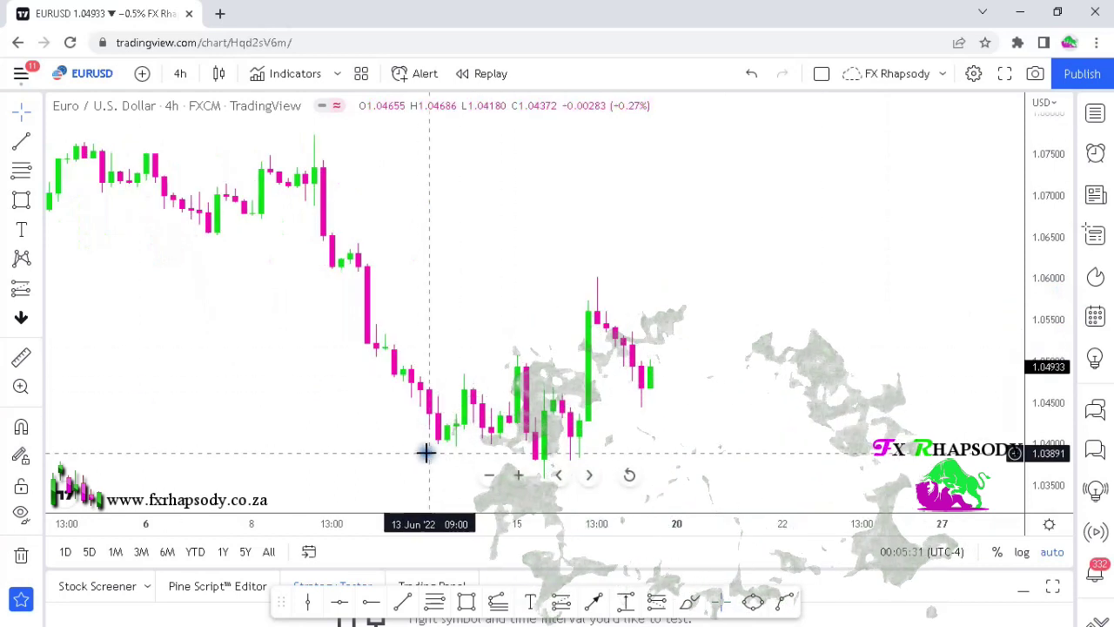
left_click_drag(805, 363, 788, 360)
left_click_drag(1043, 394, 1044, 366)
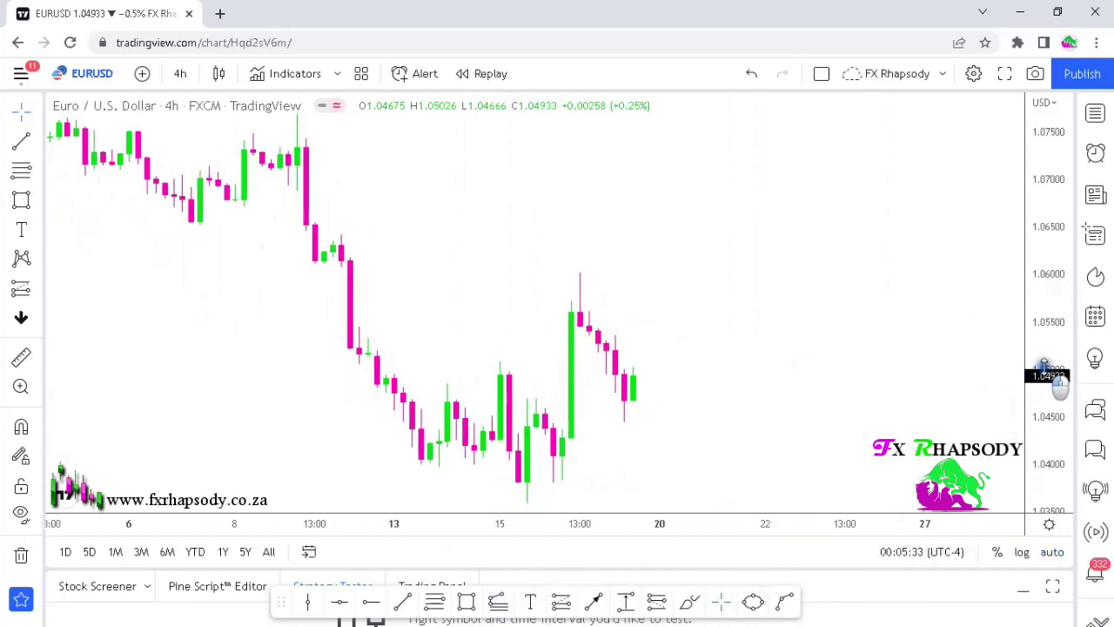
- Draw a Fibonacci retracement from the swing low at 1.03814 on 15 June 17:00 up to the swing high at 1.06014, ending 21 June 21:00
scroll(688, 435, "up", 4)
left_click_drag(703, 419, 880, 313)
left_click_drag(1045, 347, 798, 325)
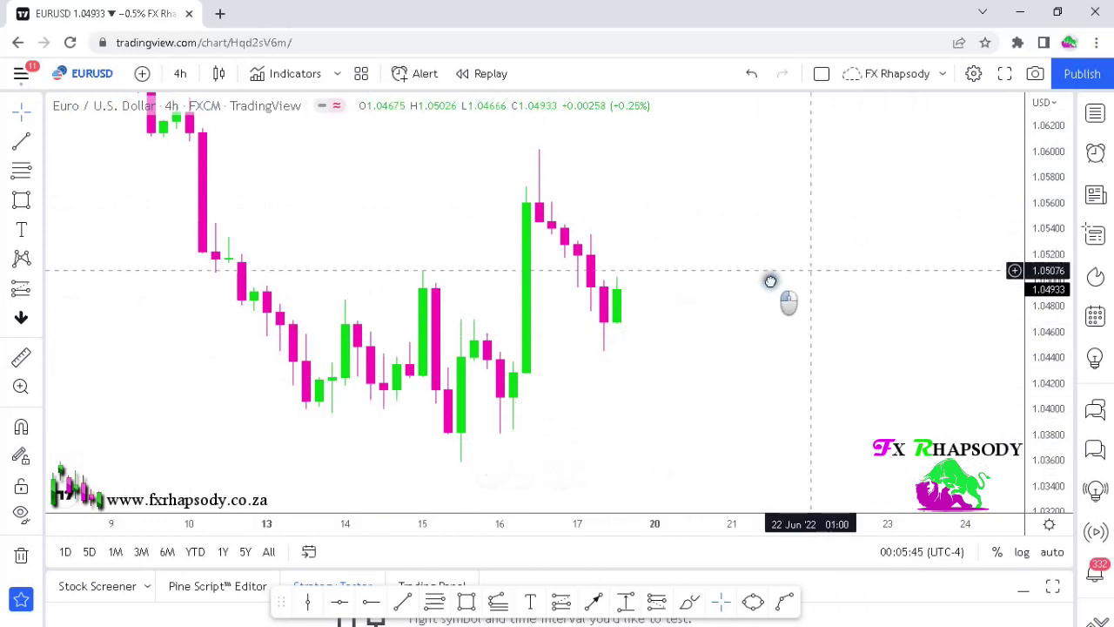
left_click_drag(786, 299, 751, 267)
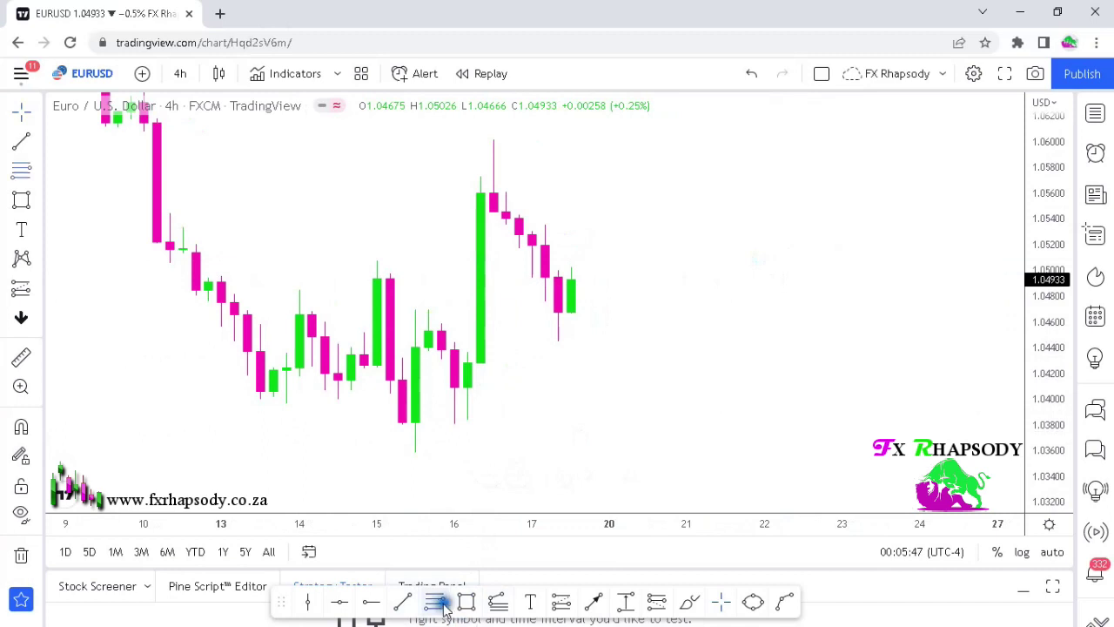
left_click(429, 423)
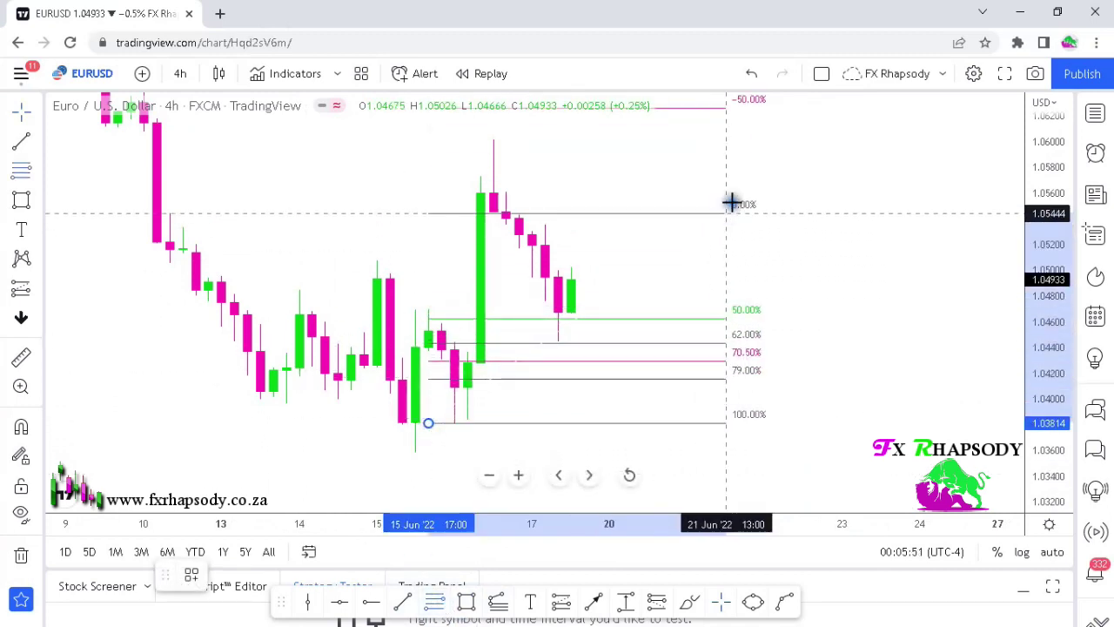
left_click(752, 140)
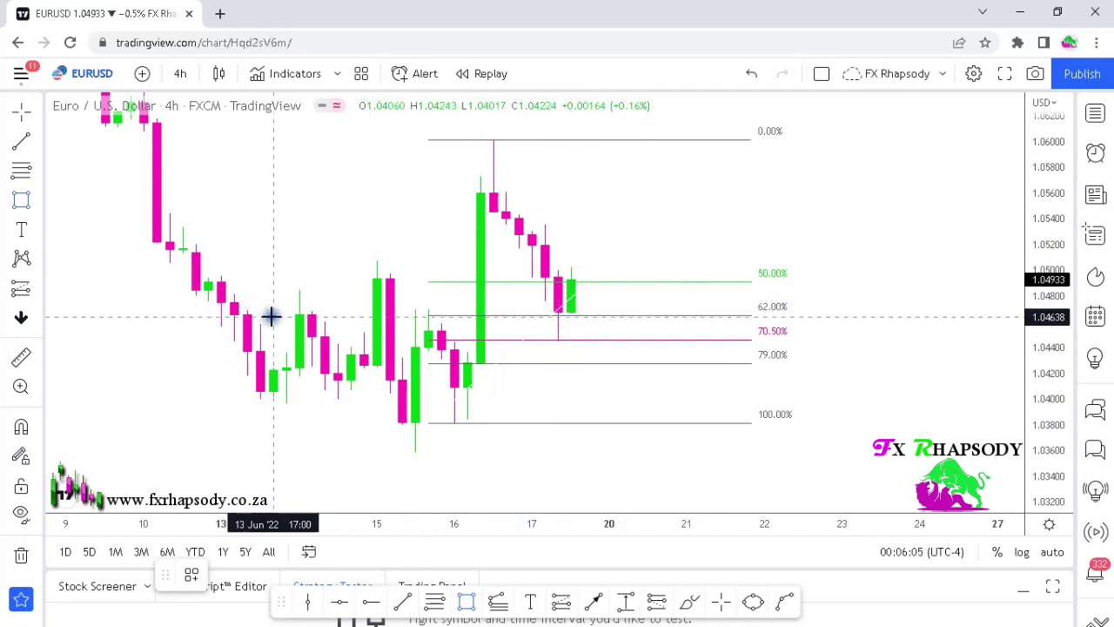
- Draw a rectangle just below the 62% level, from 13 June 17:00 to 20 June 17:00, spanning 1.04664 to 1.04537
left_click_drag(273, 313, 651, 329)
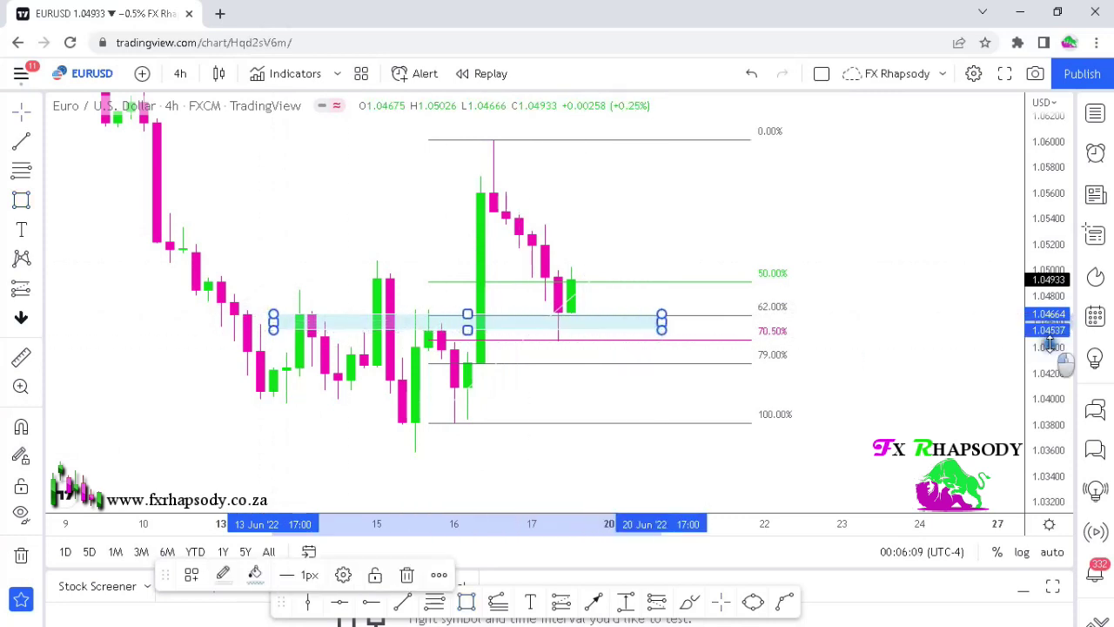
left_click(782, 115)
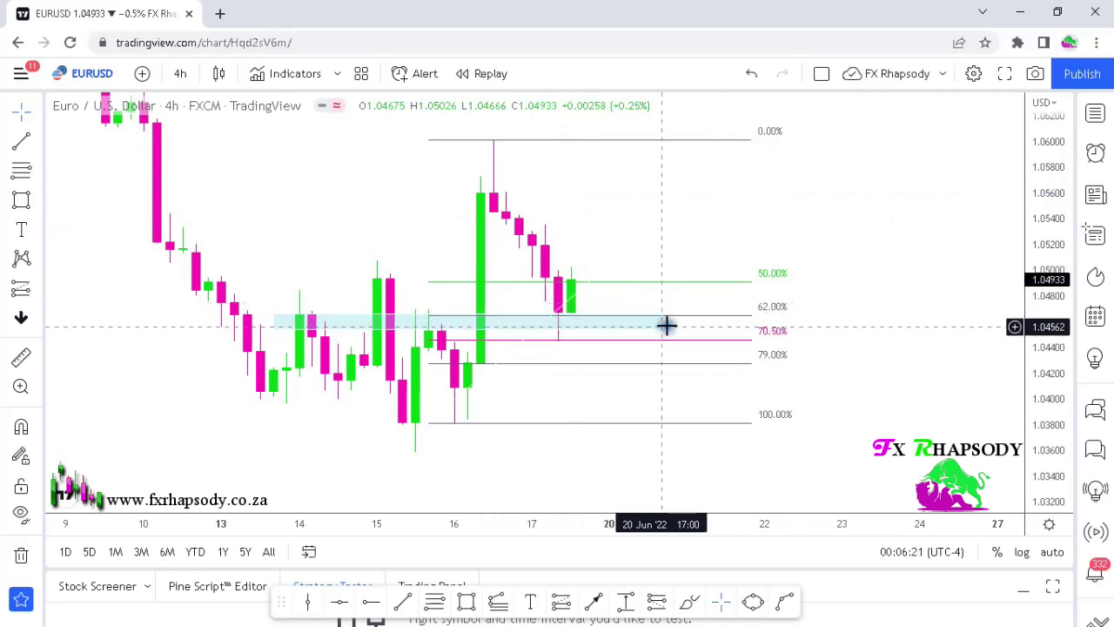
- Delete the Fibonacci retracement and the rectangle together, and switch the EURUSD chart to the 1-hour timeframe
mouse_move(816, 445)
left_mouse_down()
mouse_move(399, 137)
mouse_move(308, 131)
left_mouse_up()
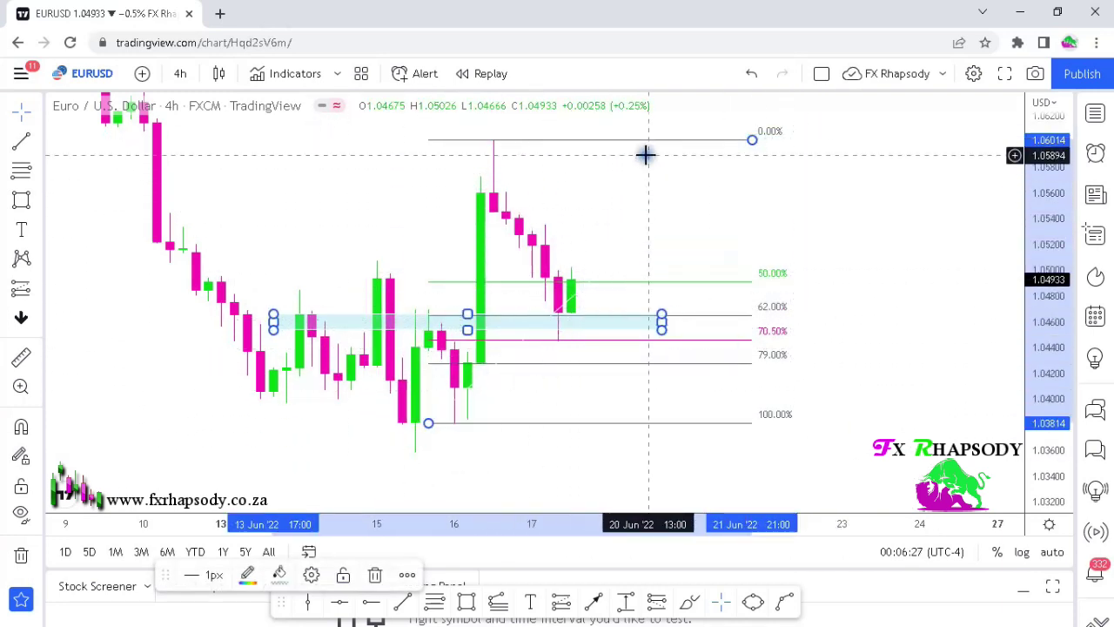
key("Delete")
left_click(181, 74)
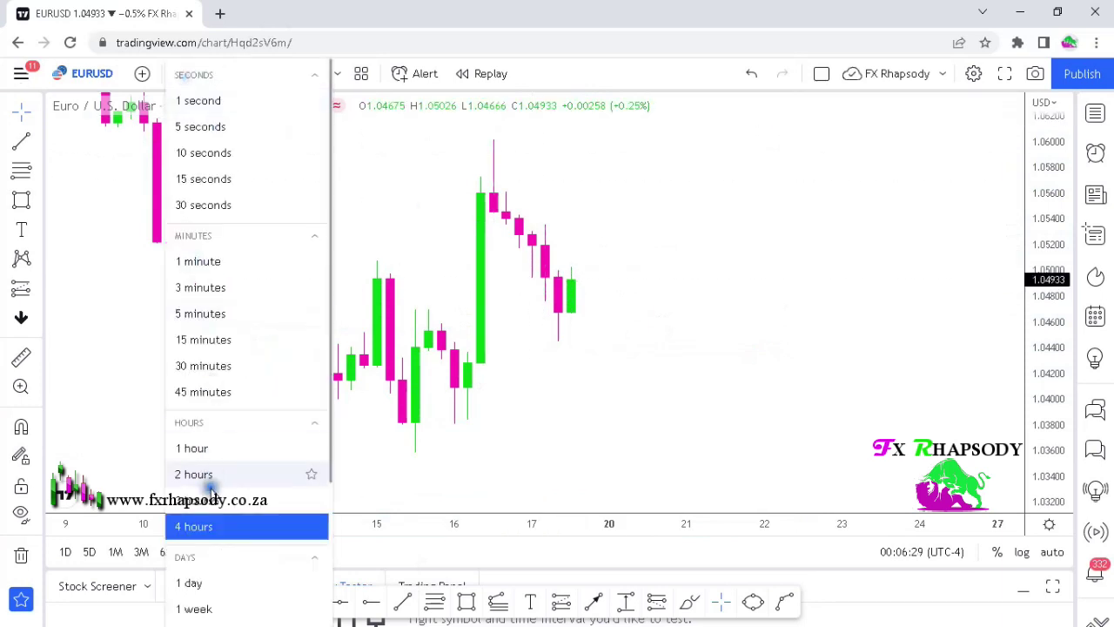
left_click(210, 449)
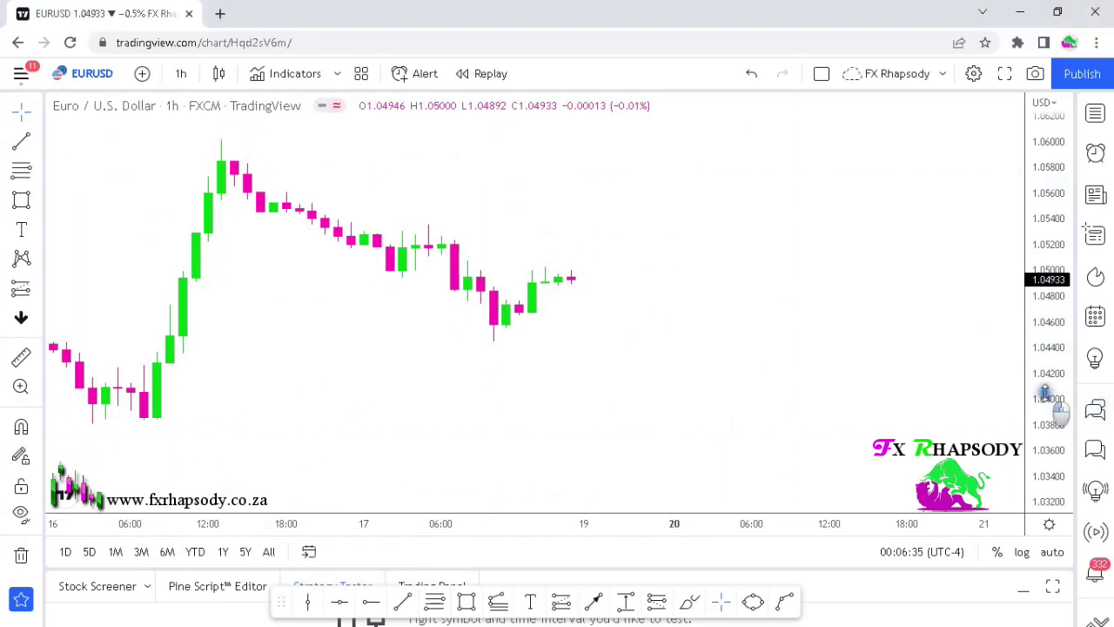
- Draw a Fibonacci retracement from the swing low at 1.03840 on 16 June 05:00 up to the 16 June swing high
scroll(734, 377, "down", 3)
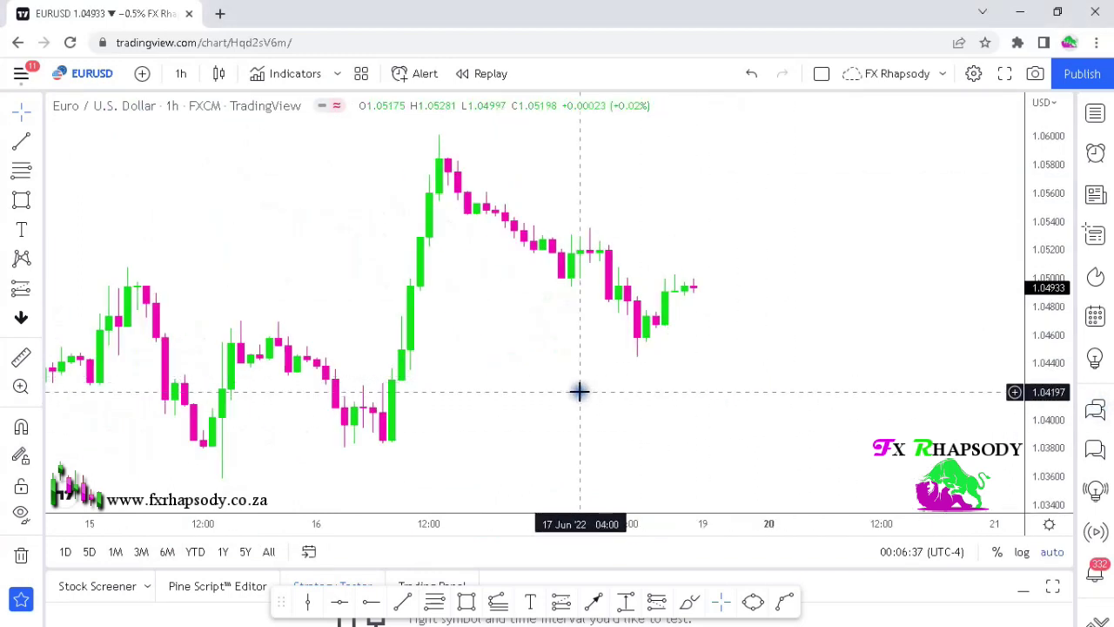
scroll(590, 392, "down", 1)
scroll(696, 412, "up", 1)
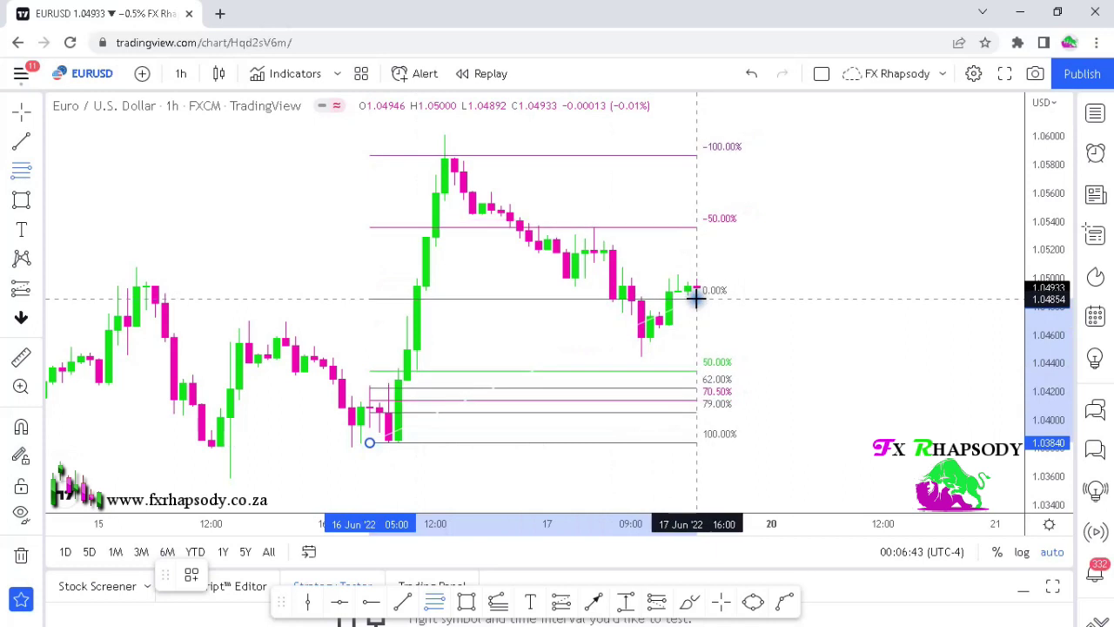
left_click(758, 132)
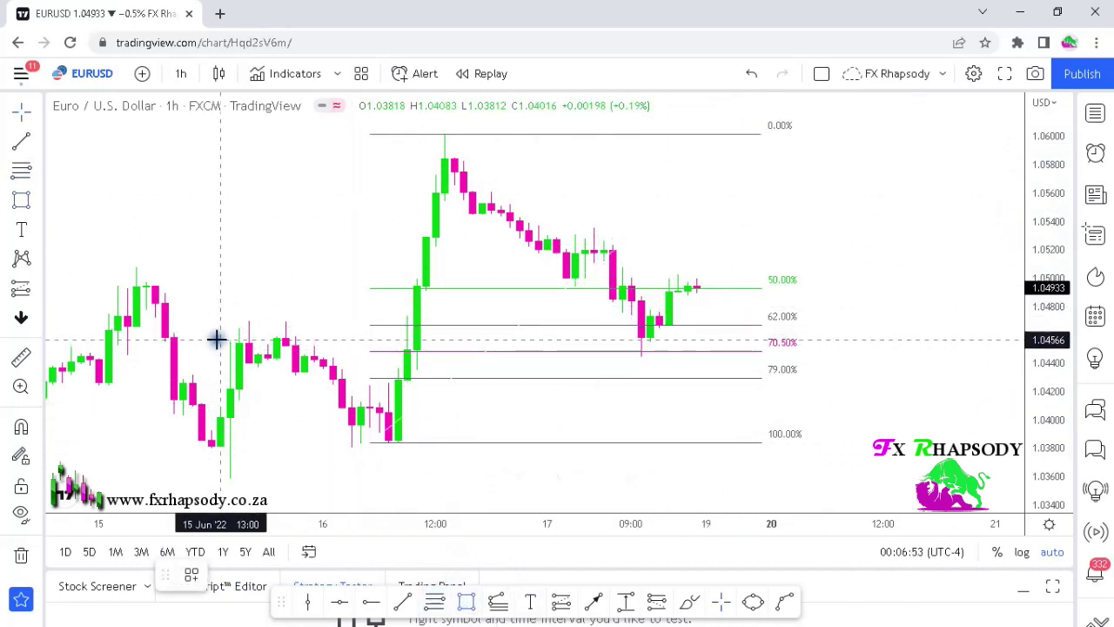
- Draw a rectangle just below the 62% level, from 15 June 12:00 to 20 June 00:00, spanning 1.04675 to 1.04577, and dismiss the advertisement
left_click_drag(214, 338, 772, 326)
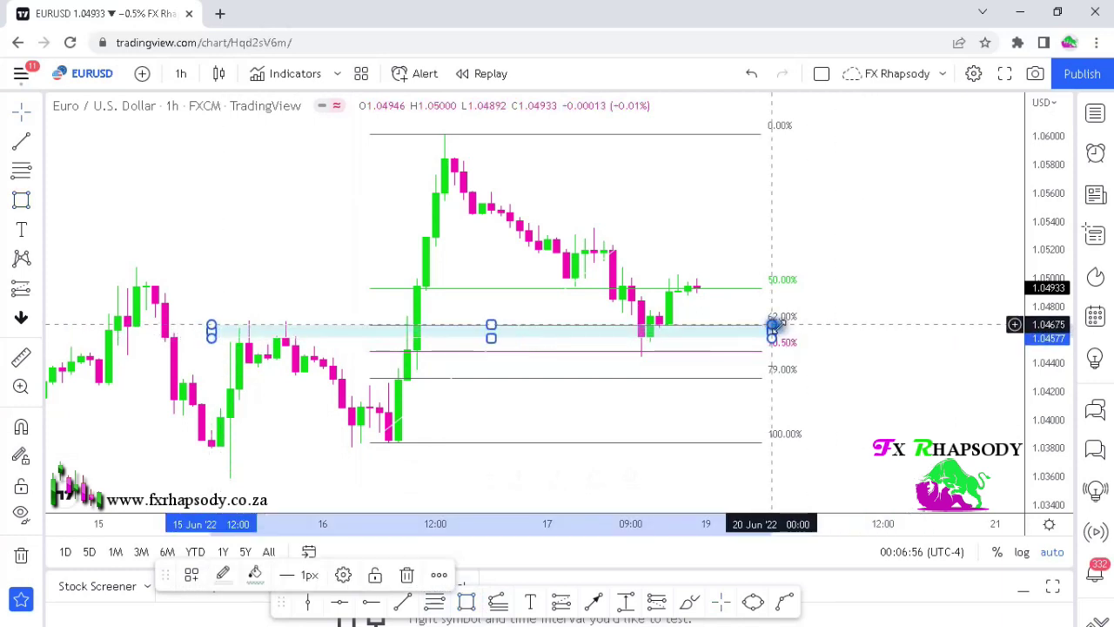
left_click(821, 257)
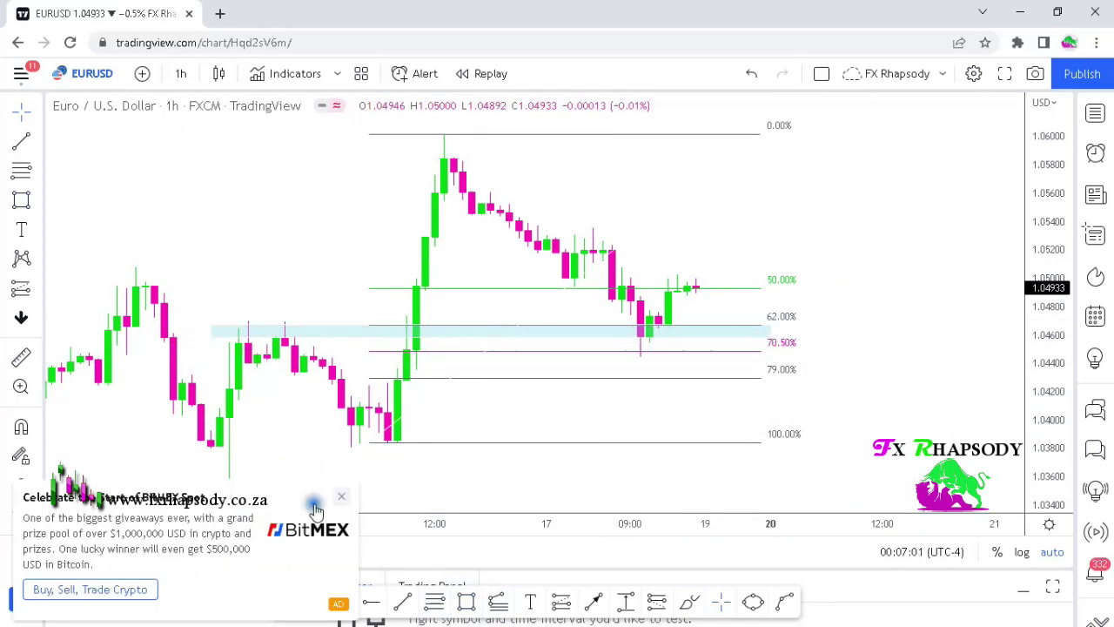
left_click(337, 502)
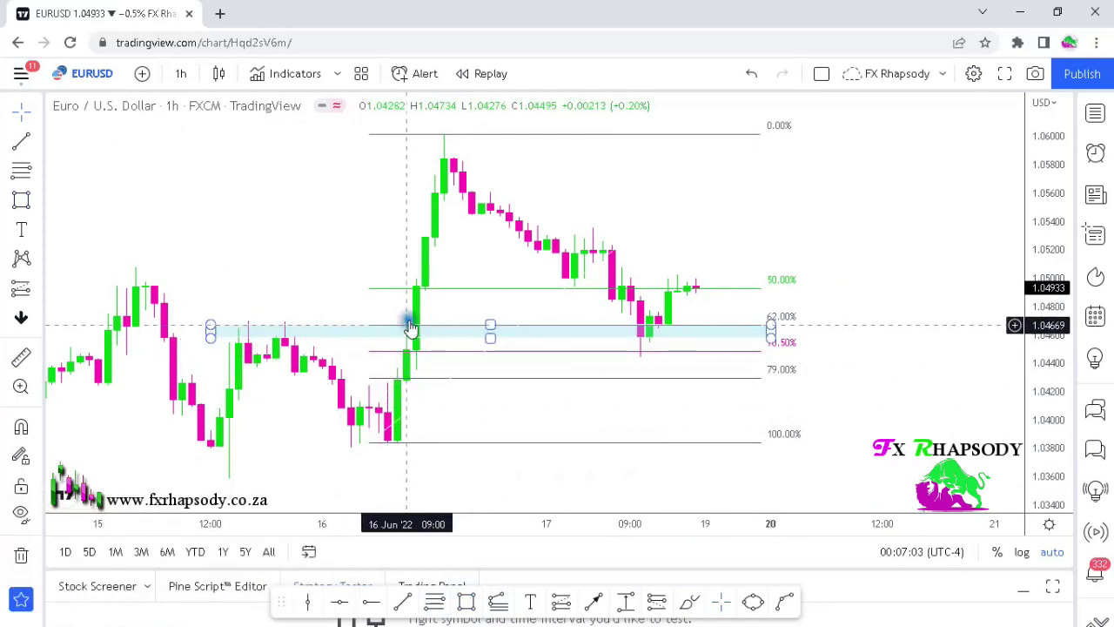
- Delete the rectangle and the Fibonacci retracement from the 1-hour chart
left_click(638, 341)
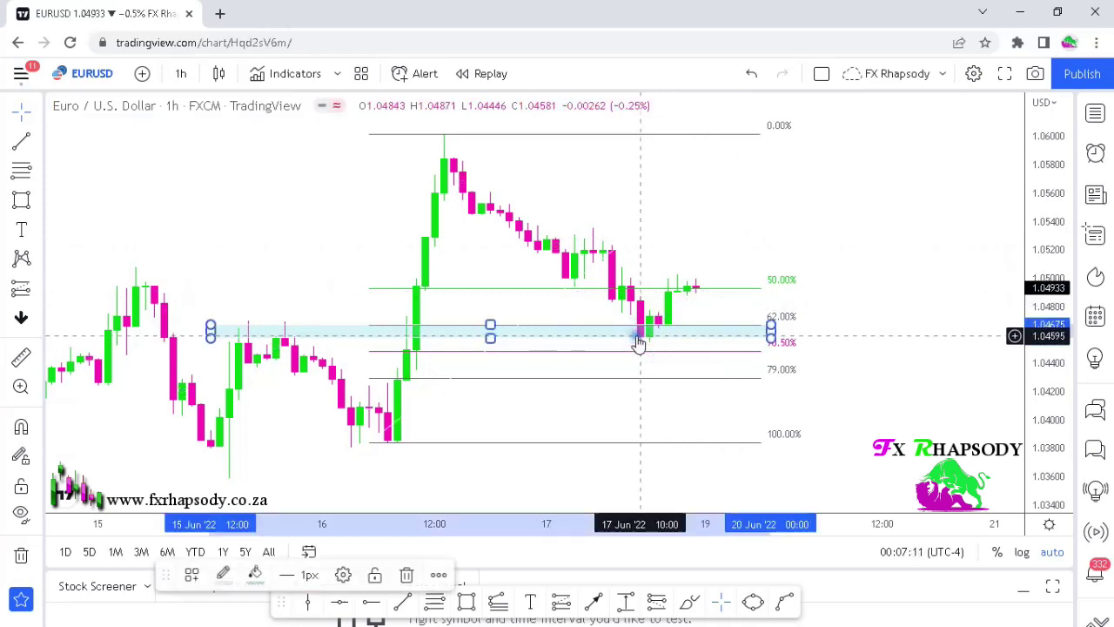
key("Delete")
left_click(686, 326)
key("Delete")
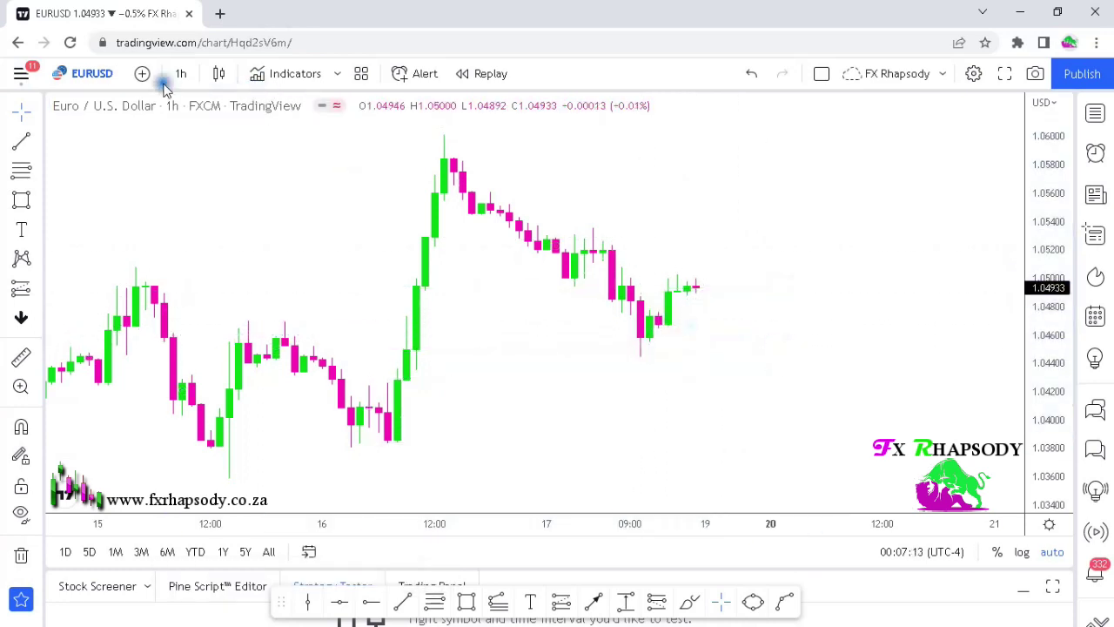
- Switch the EURUSD chart to the 15-minute timeframe and rescale it around the 16 June rally
left_click(180, 82)
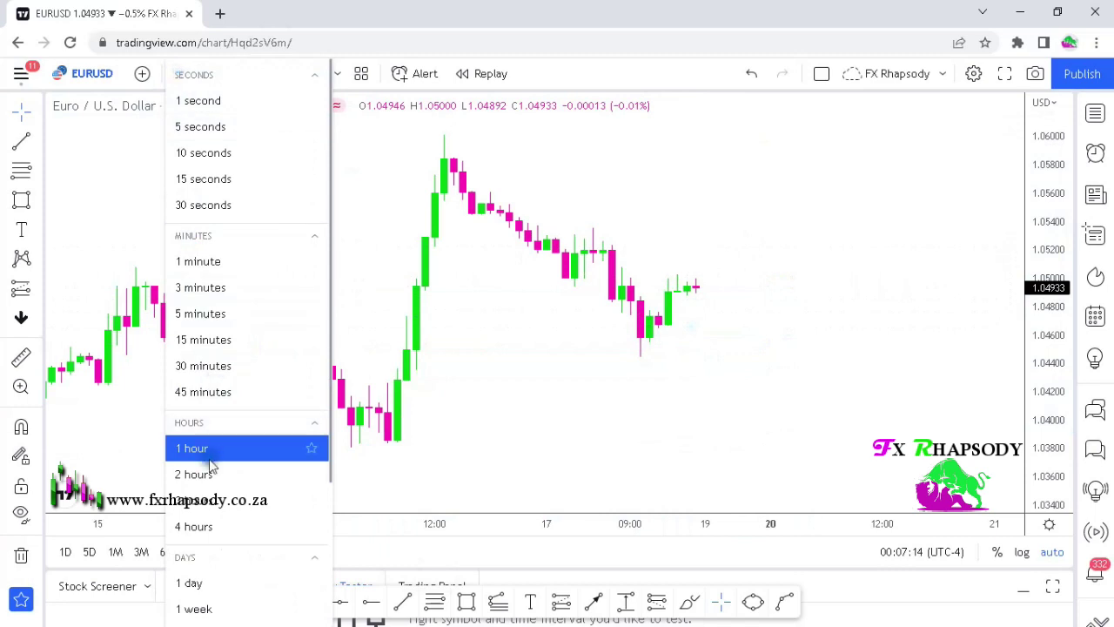
left_click(213, 344)
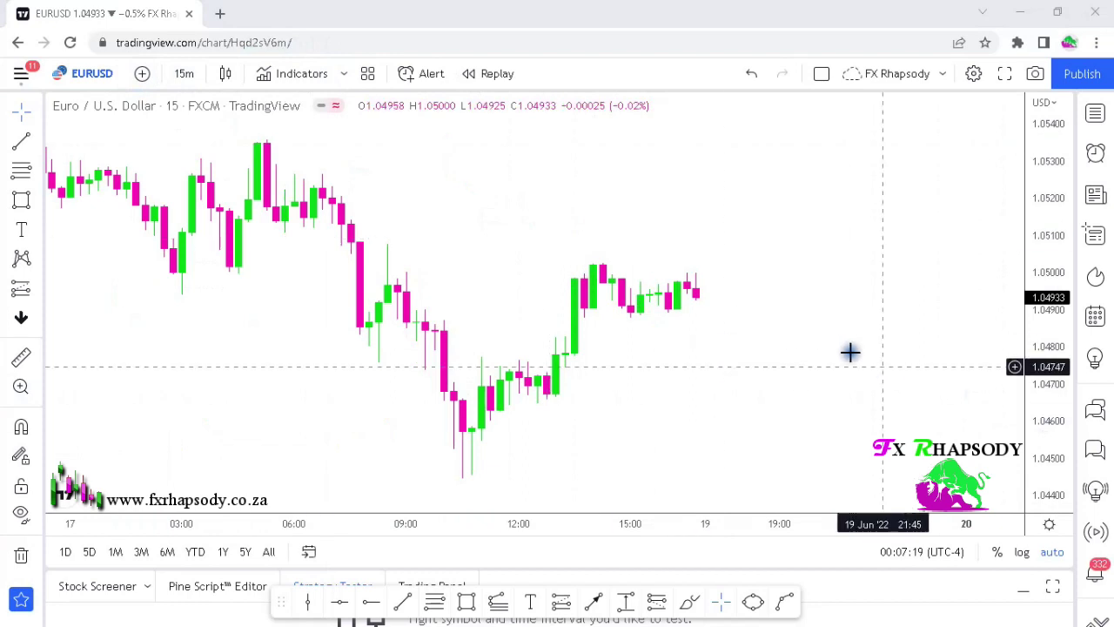
scroll(917, 318, "down", 5)
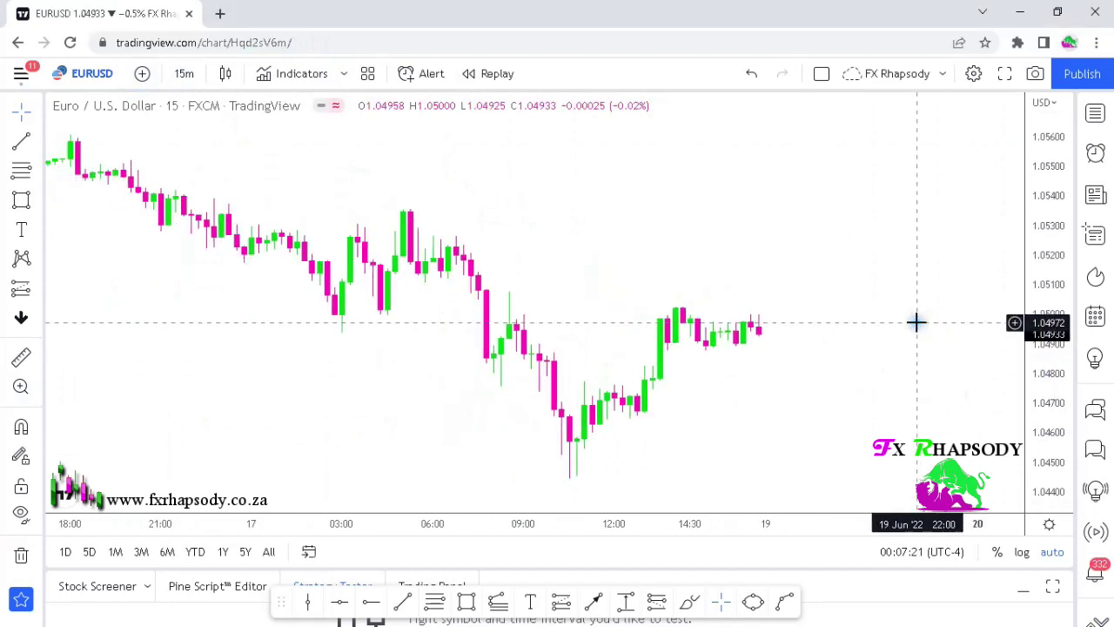
scroll(610, 356, "up", 2)
left_click_drag(390, 368, 495, 368)
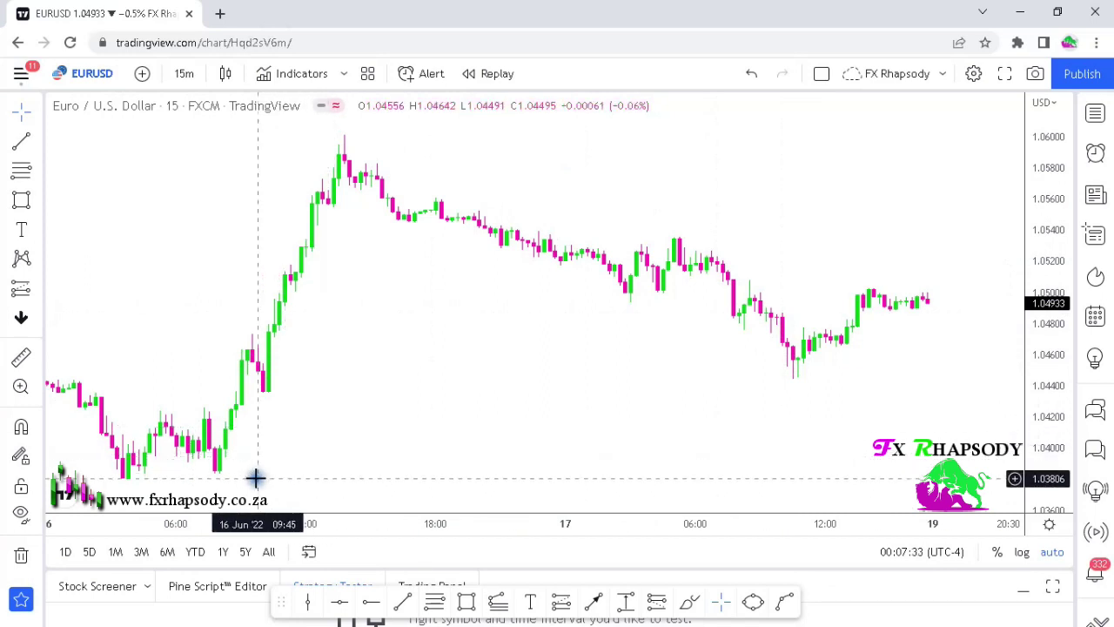
left_click_drag(323, 451, 461, 447)
scroll(540, 454, "up", 2)
left_click_drag(550, 370, 790, 343)
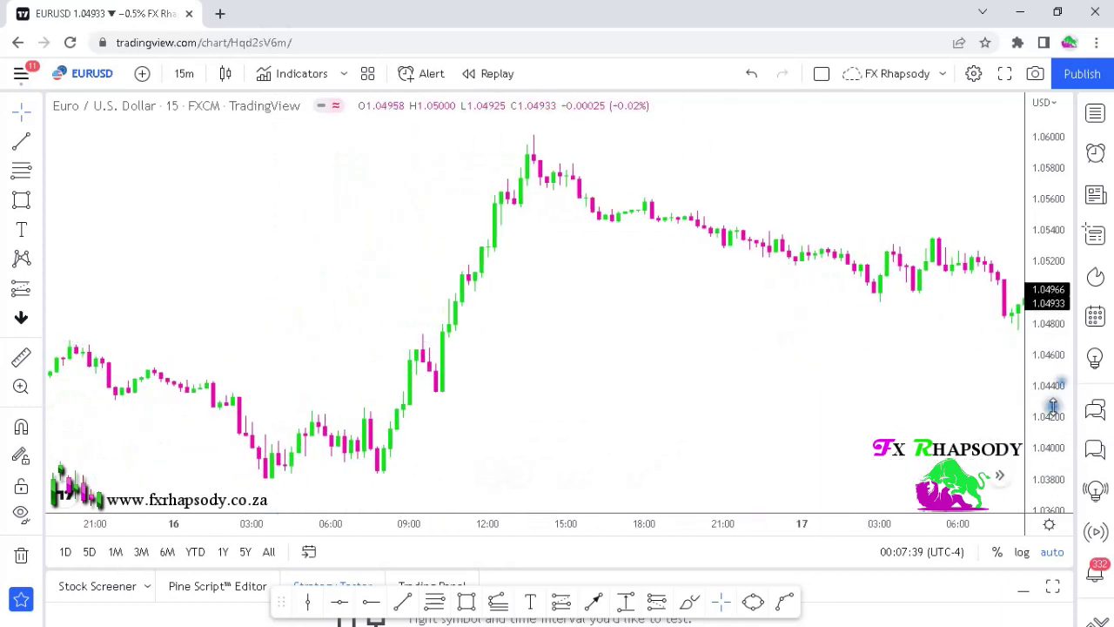
left_click_drag(1053, 407, 1045, 369)
left_click_drag(721, 398, 717, 361)
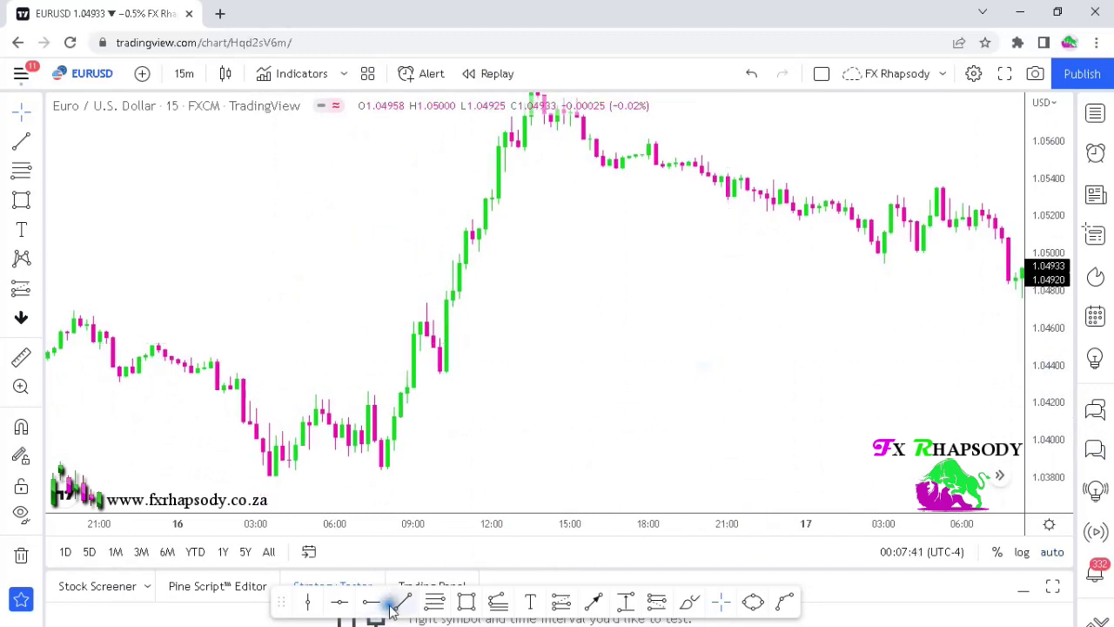
- Draw a horizontal trend line at 1.04256 along the highs before the rally, from 16 June 04:15 to 10:45
left_click(336, 556)
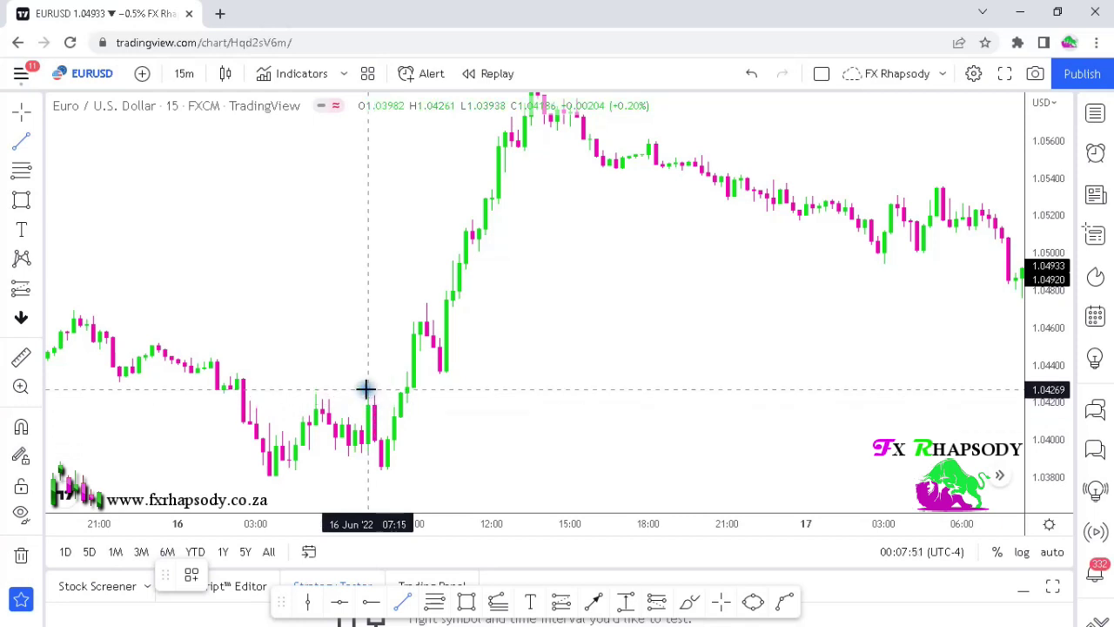
left_click(287, 393)
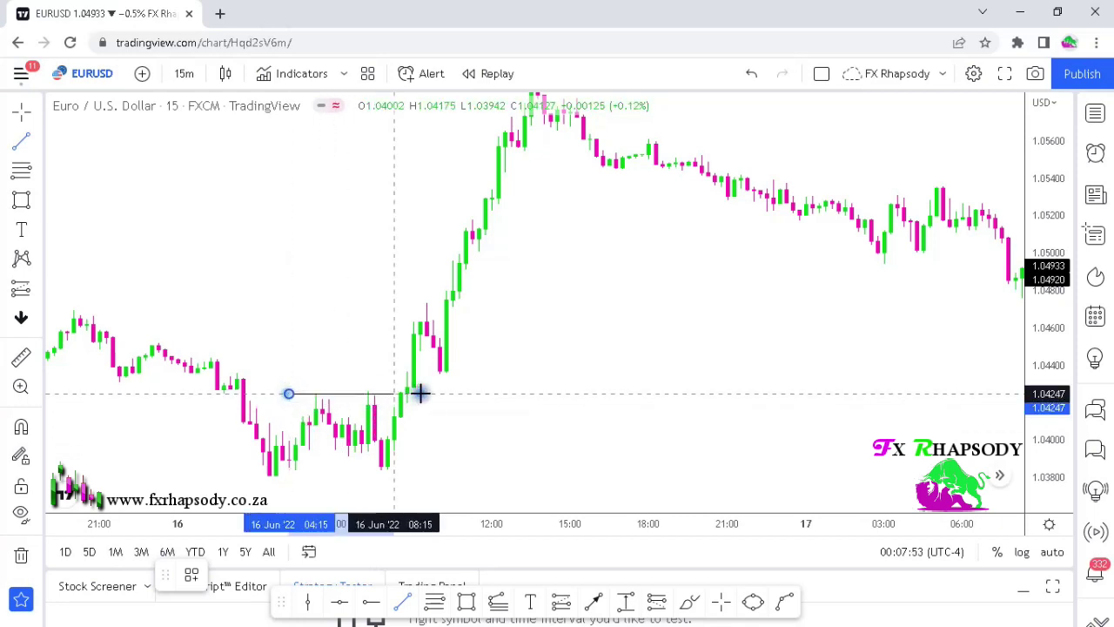
left_click(459, 394)
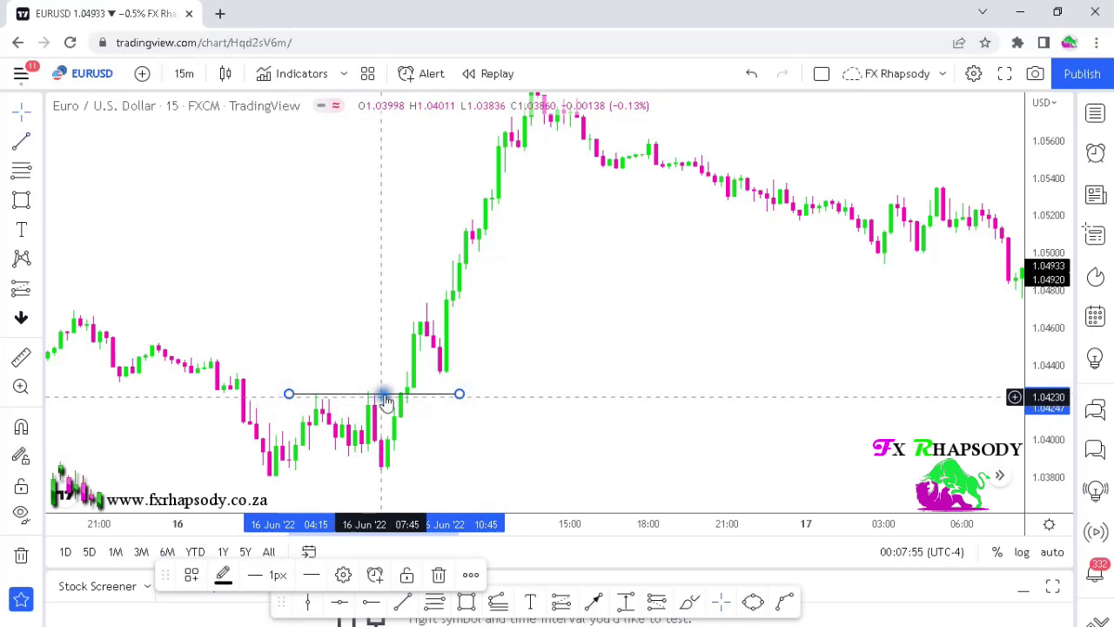
left_click_drag(385, 399, 384, 393)
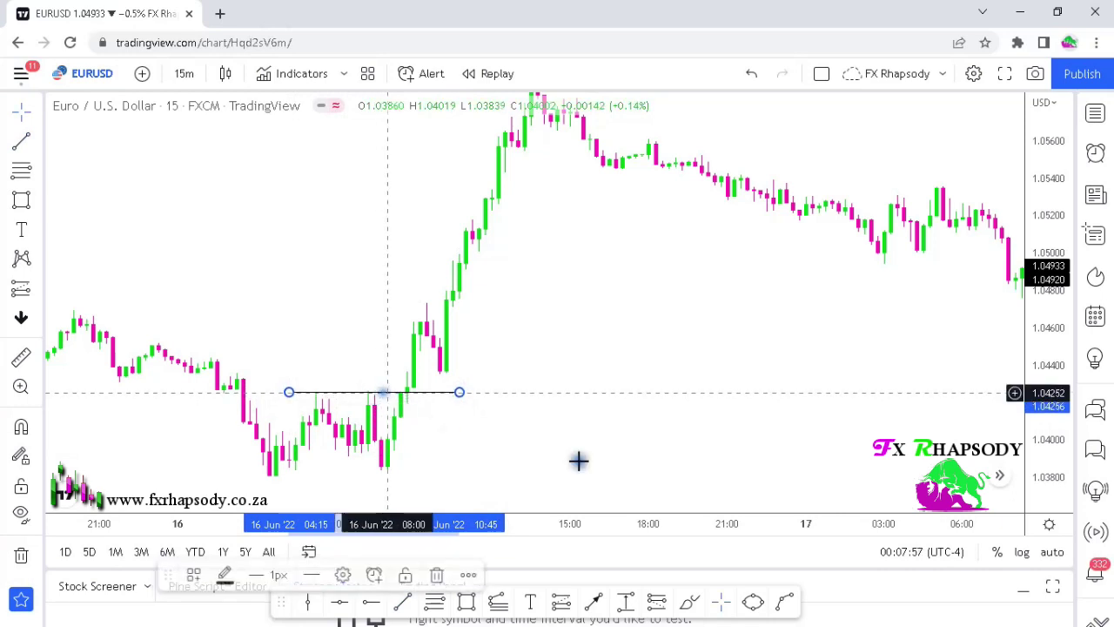
left_click(461, 433)
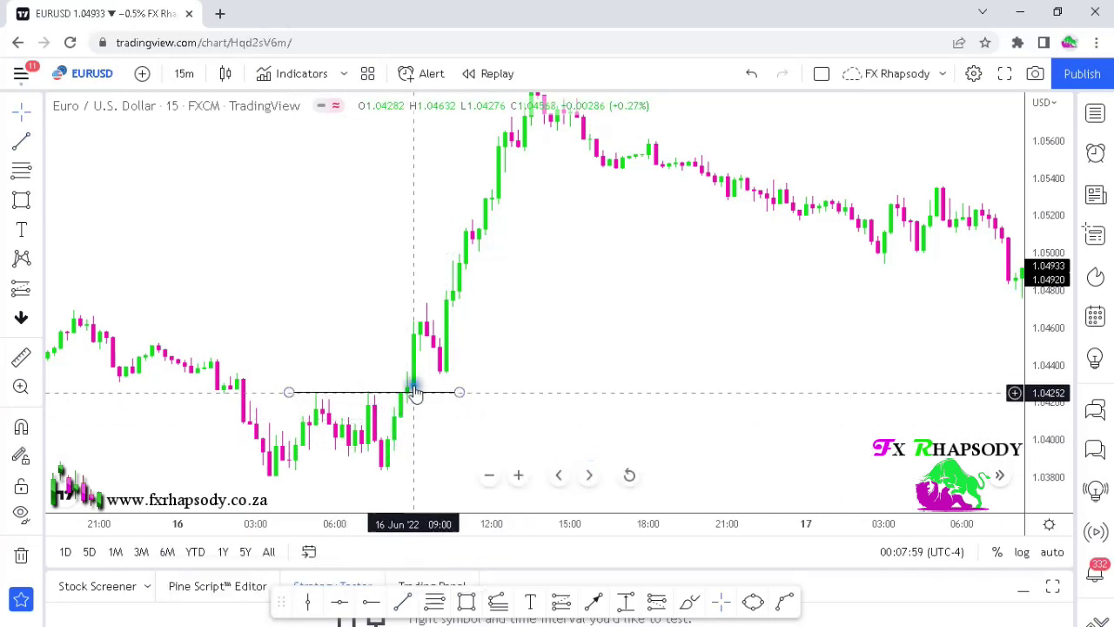
- Draw a rectangle over the pullback above the trend line, from 16 June 08:30 to 13:00, spanning 1.04479 to 1.04370
scroll(483, 432, "up", 1)
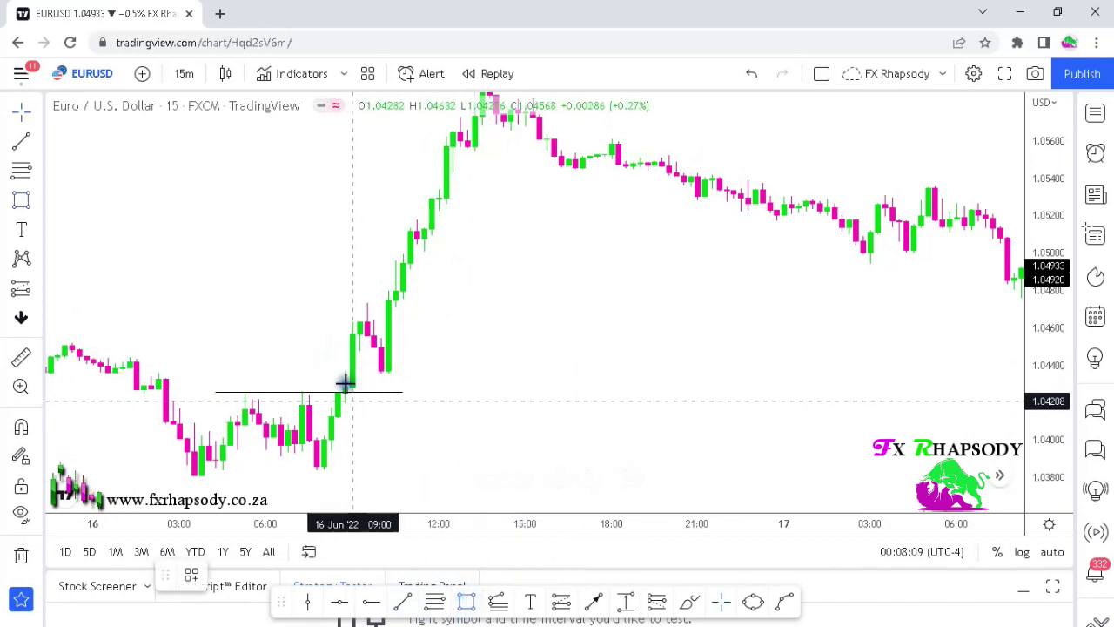
left_click_drag(334, 350, 467, 377)
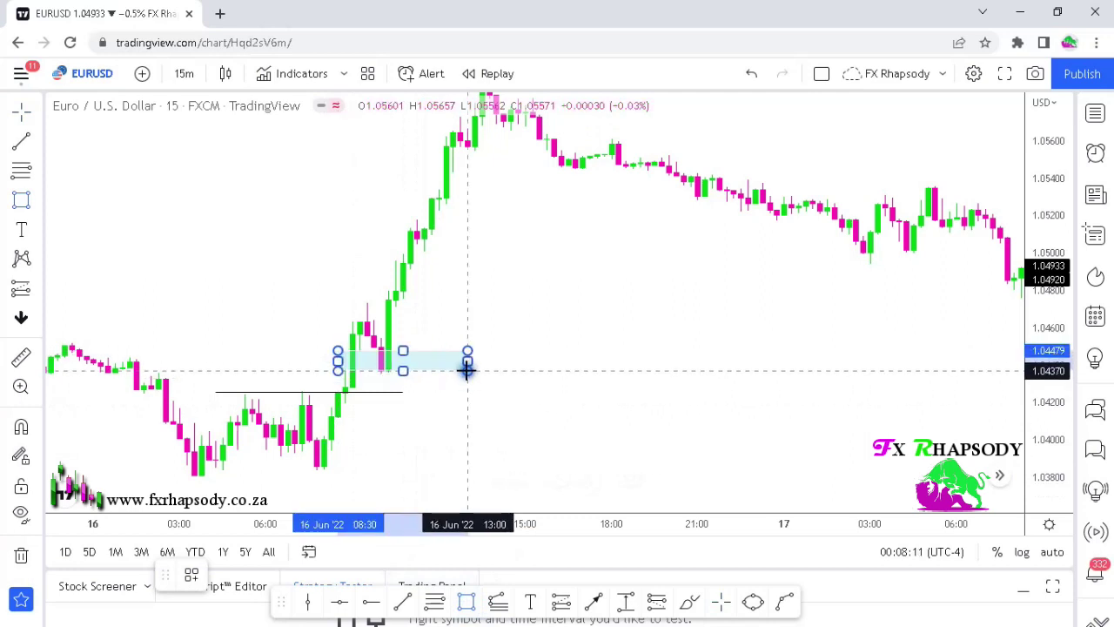
left_click(597, 413)
scroll(617, 447, "up", 1)
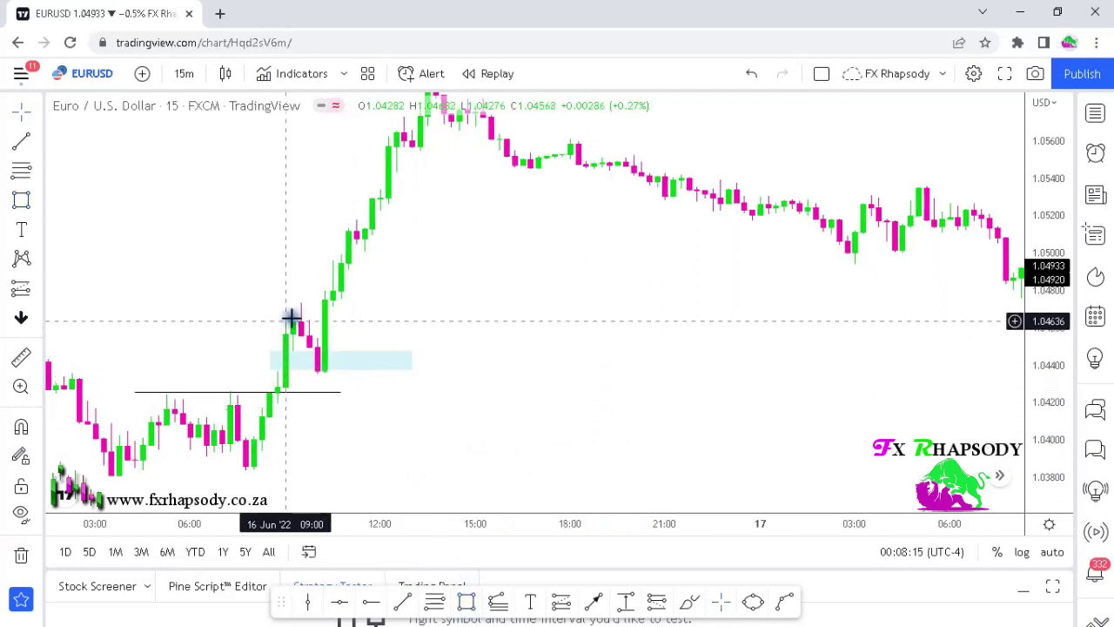
left_click(322, 370)
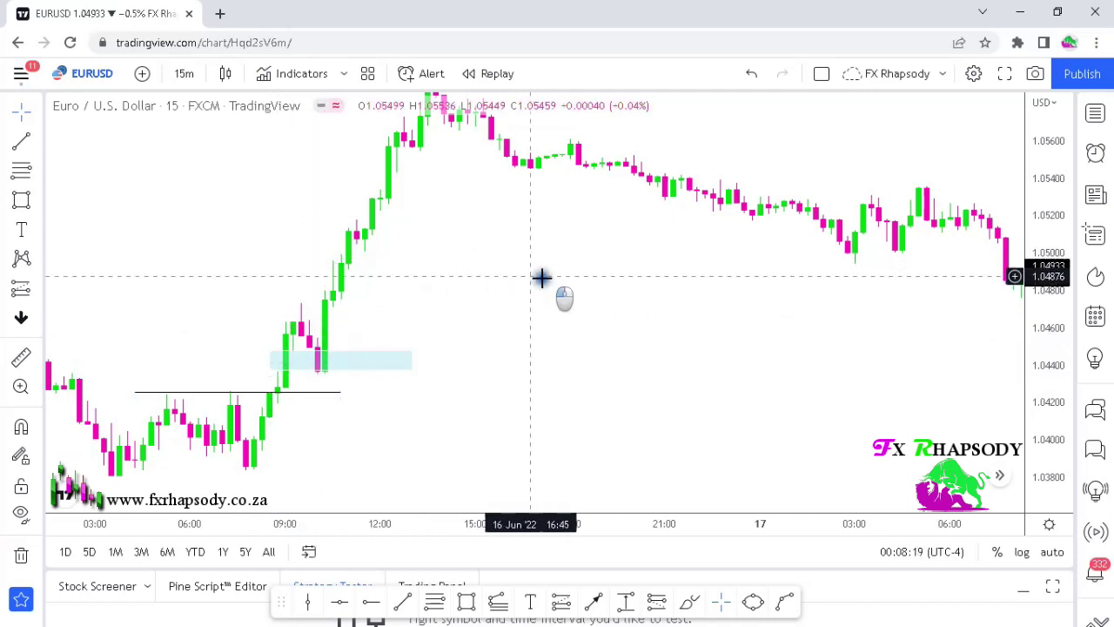
- Measure the price move from the rectangle's lower edge up to near the 16 June high, and clear the measurement
left_click_drag(542, 280, 517, 356)
left_click_drag(1038, 275, 1032, 294)
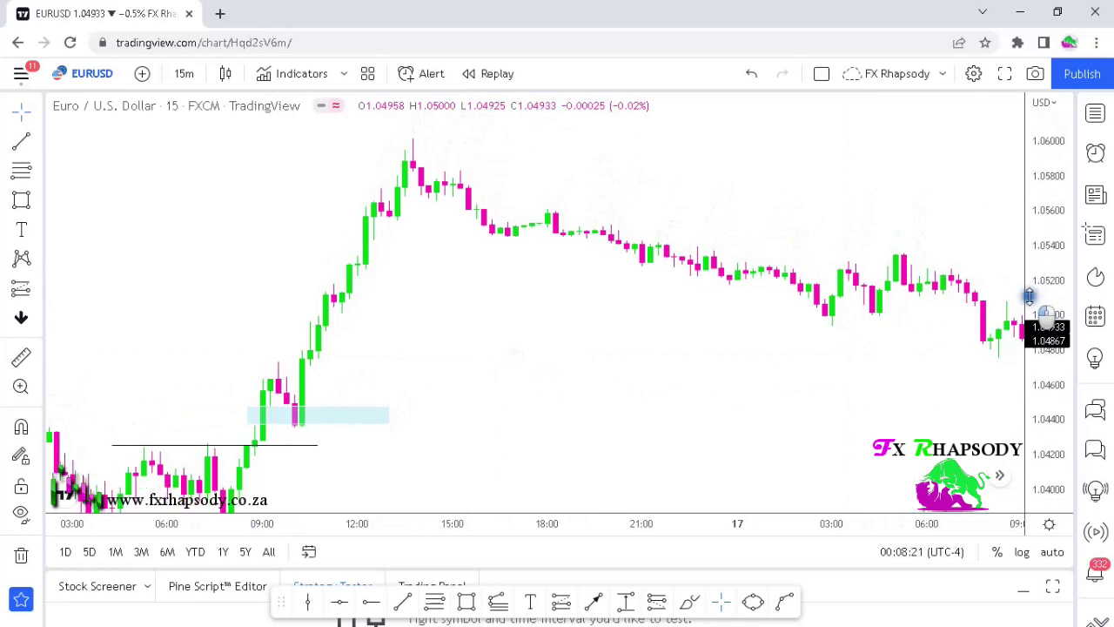
left_click(21, 356)
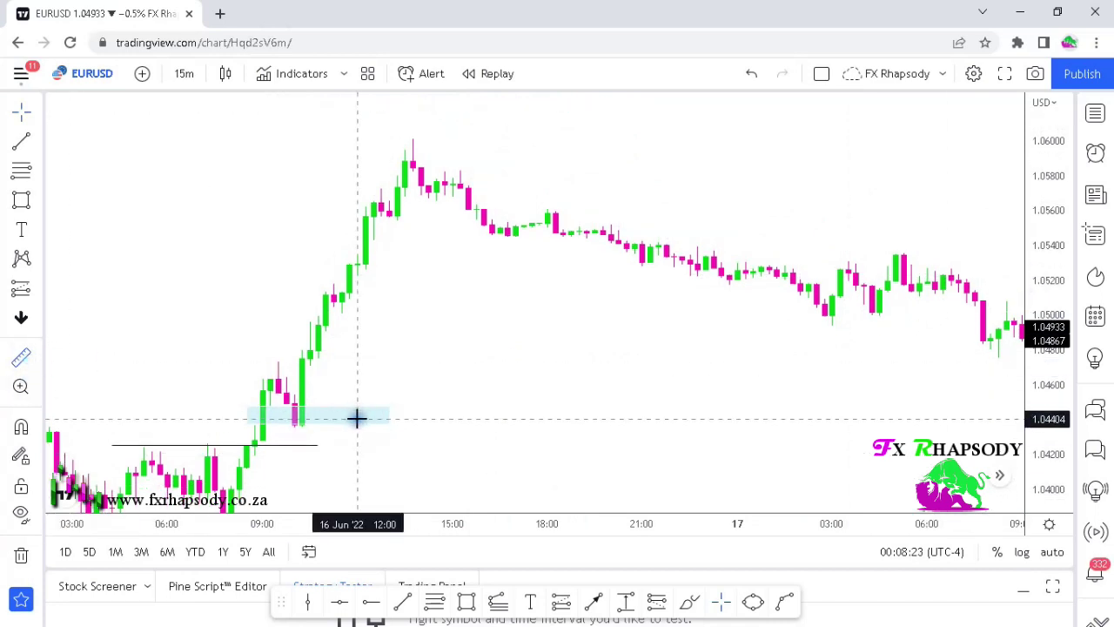
left_click(356, 422)
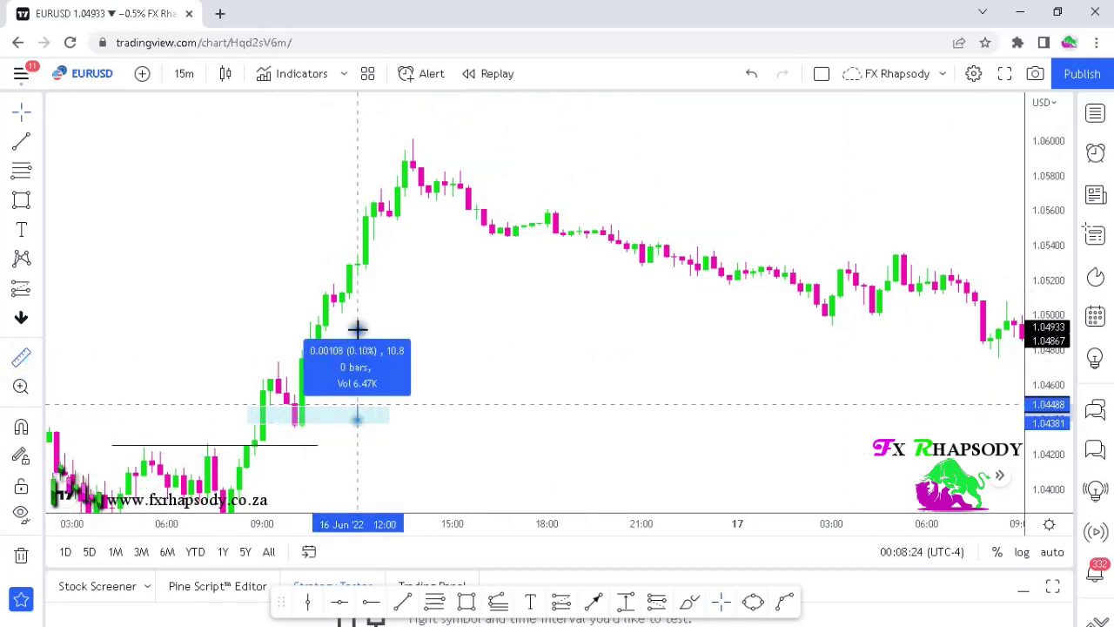
left_click(357, 161)
left_click(442, 313)
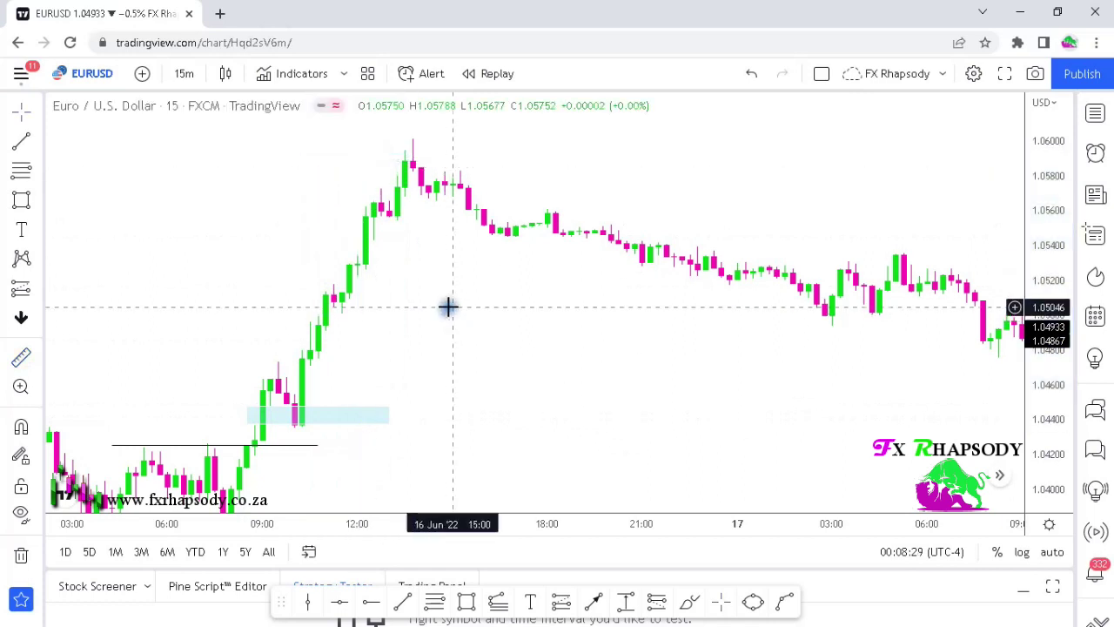
- Delete the rectangle over the pullback and the horizontal trend line from the 15-minute chart
scroll(791, 385, "down", 1)
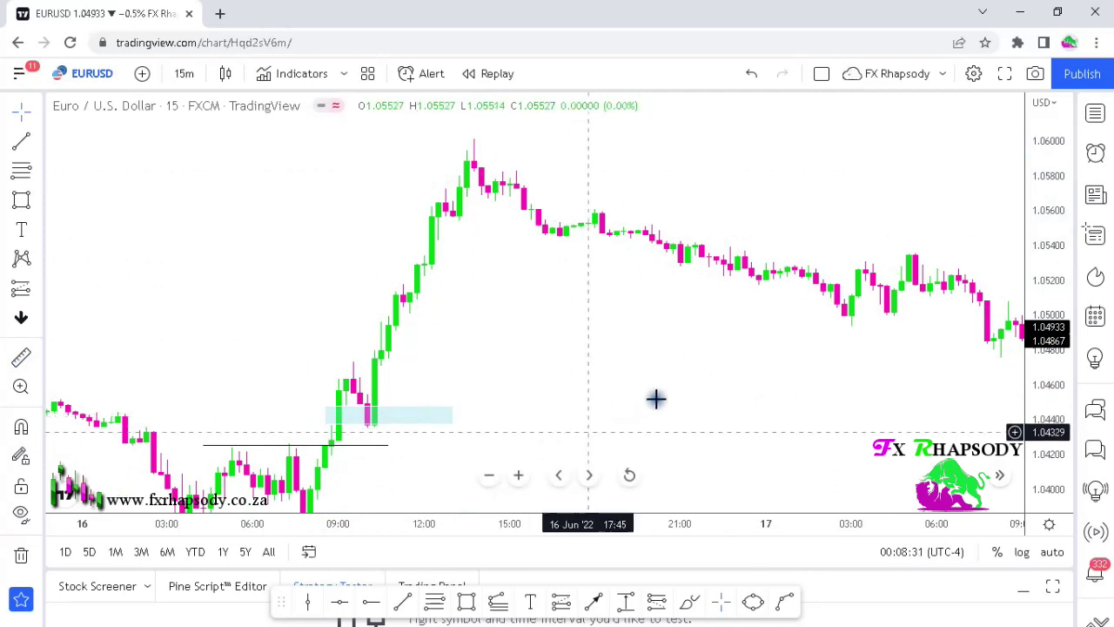
scroll(701, 386, "down", 1)
left_click_drag(780, 403, 684, 378)
scroll(828, 375, "down", 1)
left_click_drag(759, 372, 600, 372)
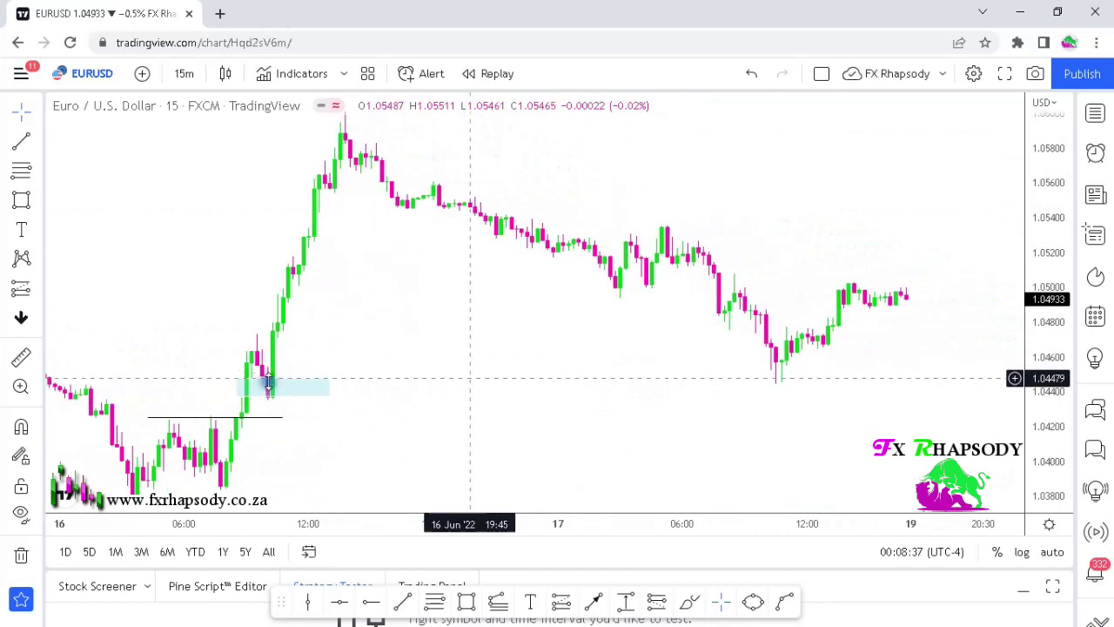
left_click(309, 390)
key("Delete")
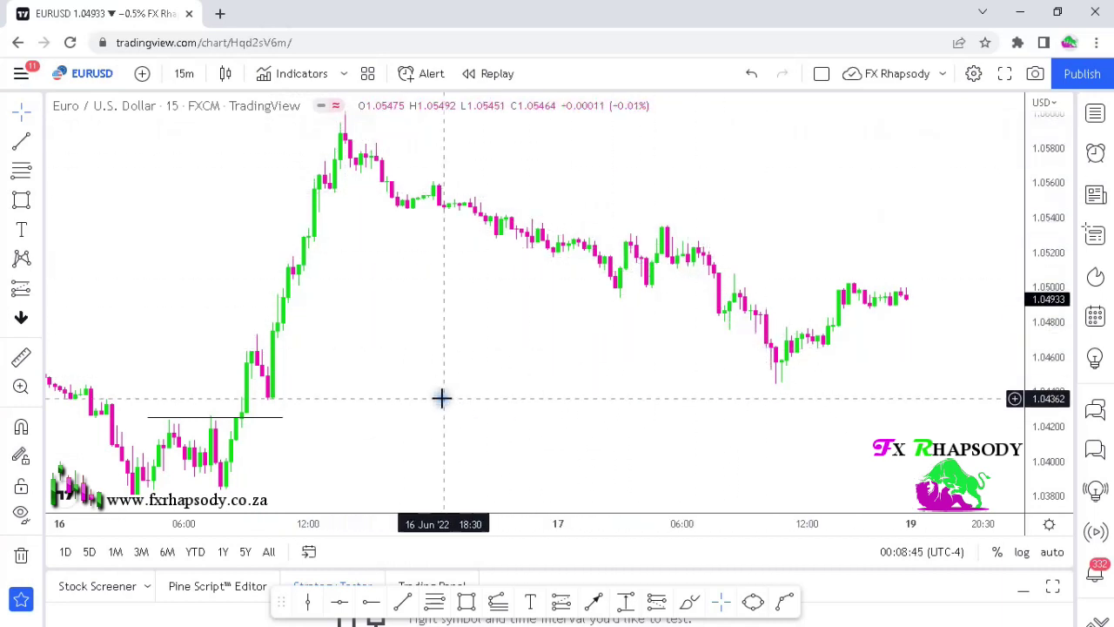
left_click(280, 417)
key("Delete")
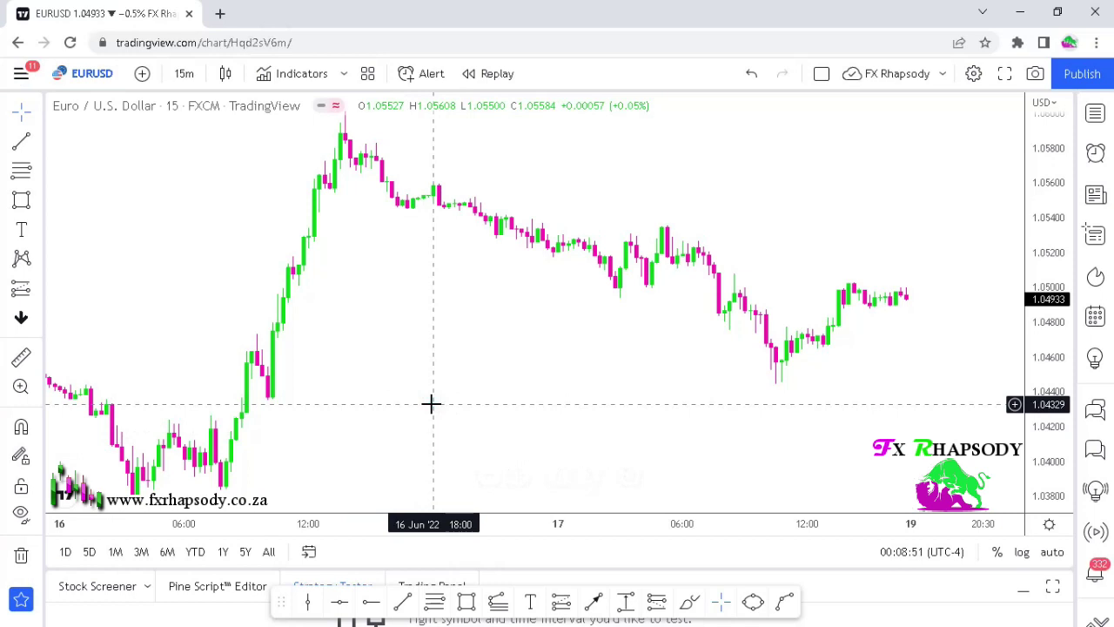
scroll(422, 431, "up", 2)
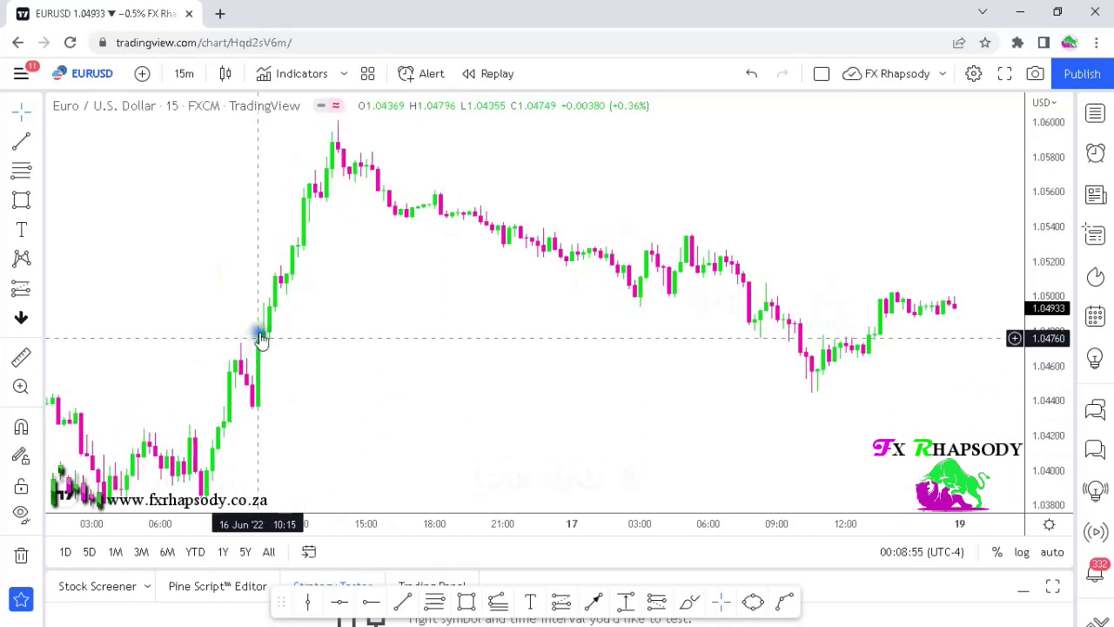
- Draw a rectangle zone spanning about 1.0471 to 1.0454, from 16 June around 10:00 to the last candles
left_click(465, 601)
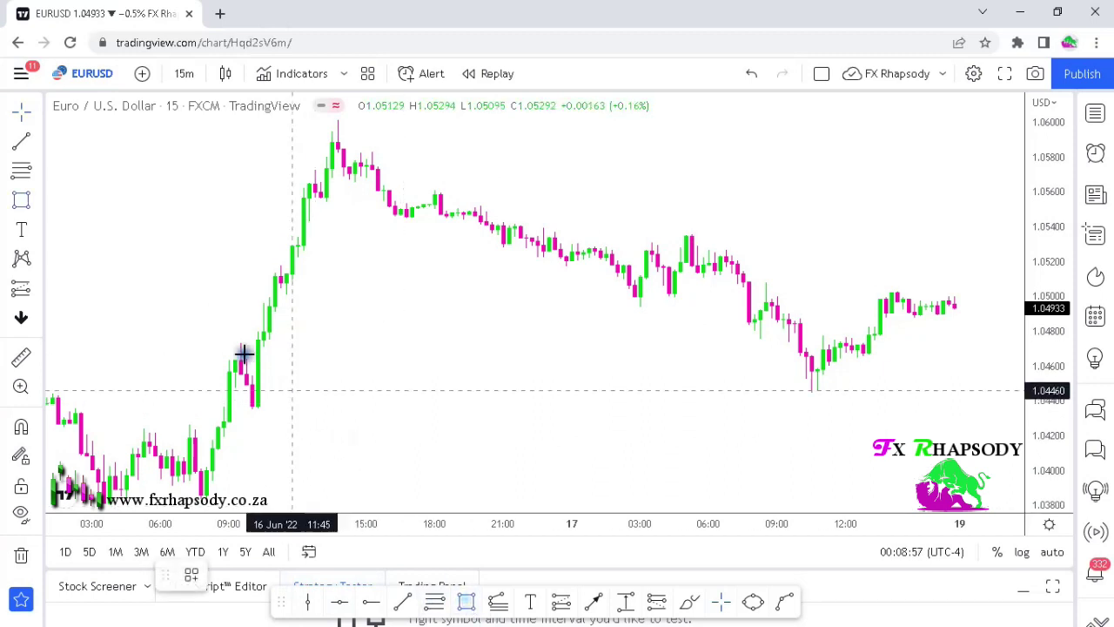
mouse_move(251, 346)
left_mouse_down()
mouse_move(664, 365)
mouse_move(743, 380)
mouse_move(947, 376)
left_mouse_up()
left_click(858, 431)
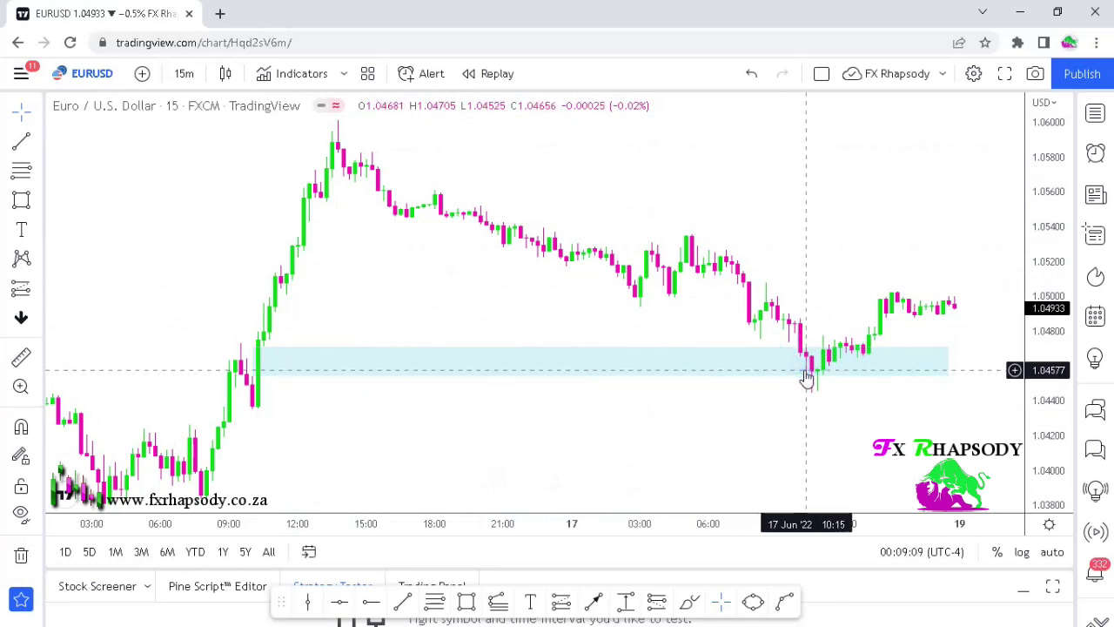
- Examine how the 17 June candles react at the rectangle zone and move up from it
left_click_drag(922, 241, 638, 239)
scroll(462, 393, "down", 2)
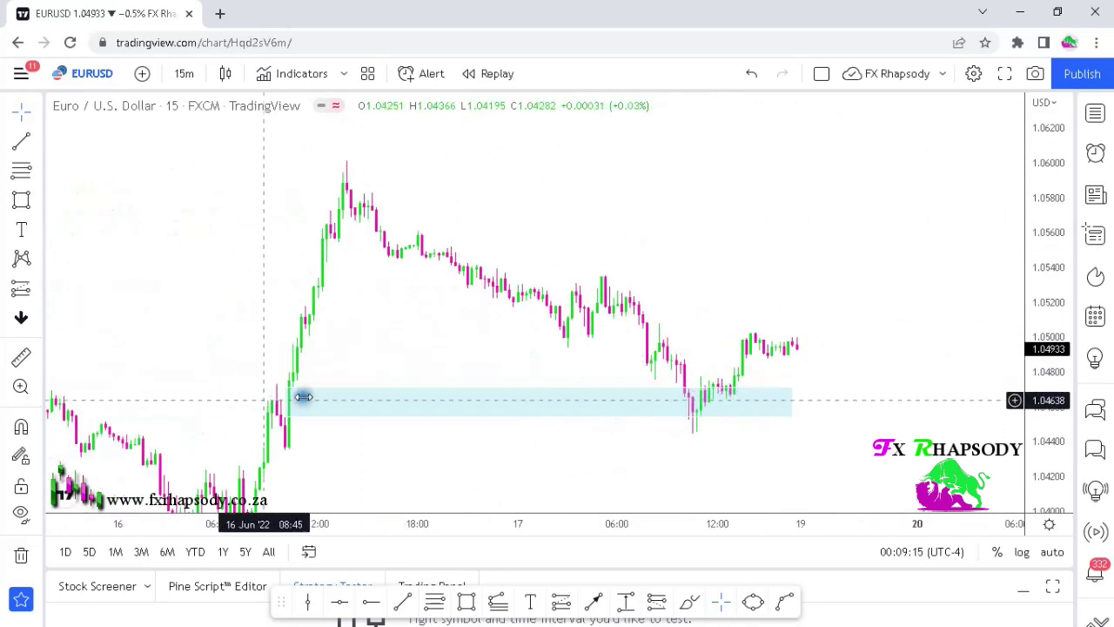
scroll(733, 301, "up", 1)
left_click_drag(734, 306, 620, 269)
left_click_drag(1050, 410, 1051, 356)
left_click_drag(780, 335, 908, 315)
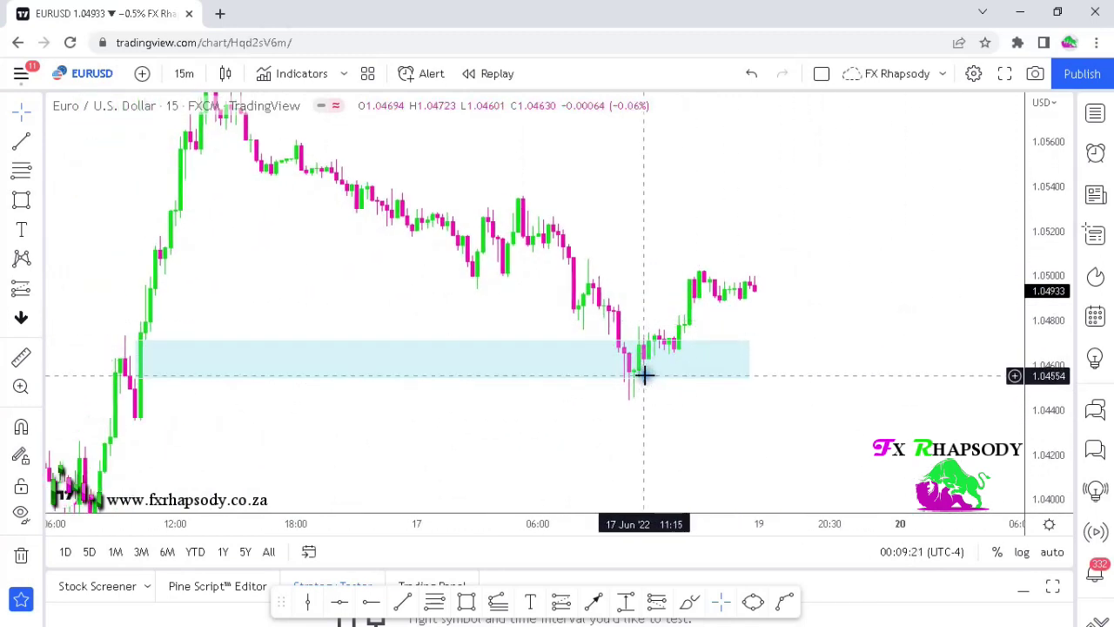
left_click_drag(850, 247, 740, 270)
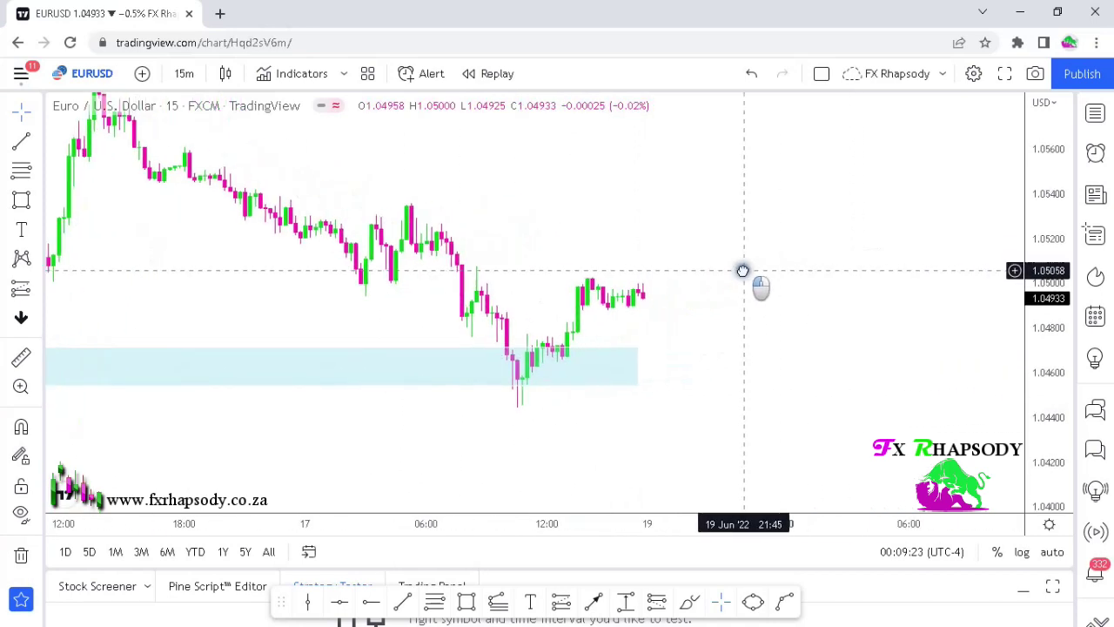
left_click_drag(1057, 430, 1054, 348)
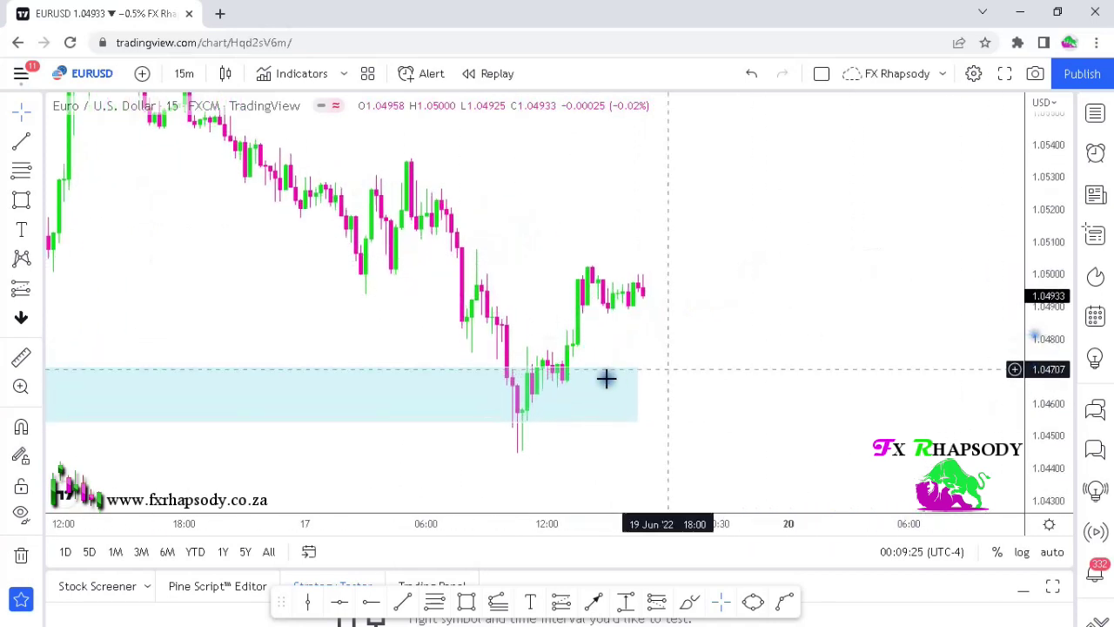
- Delete the zone rectangle and draw a new one from 17 June 08:30 past the last candle, spanning about 1.0502 to 1.0457
left_click(562, 424)
key("Delete")
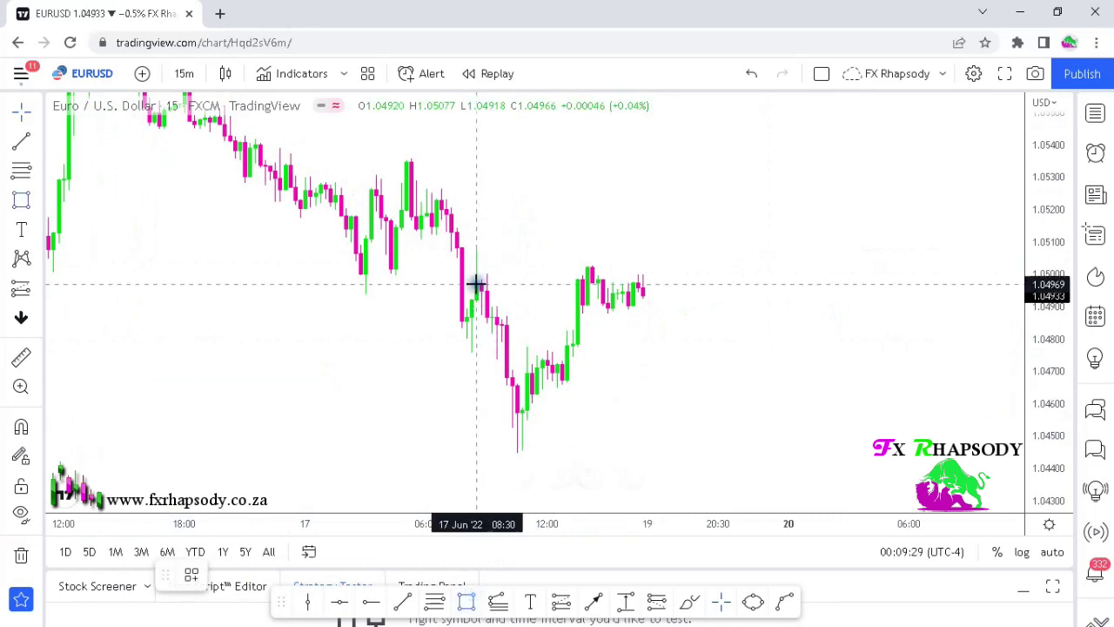
mouse_move(476, 267)
left_mouse_down()
mouse_move(656, 316)
mouse_move(703, 414)
left_mouse_up()
left_click(791, 343)
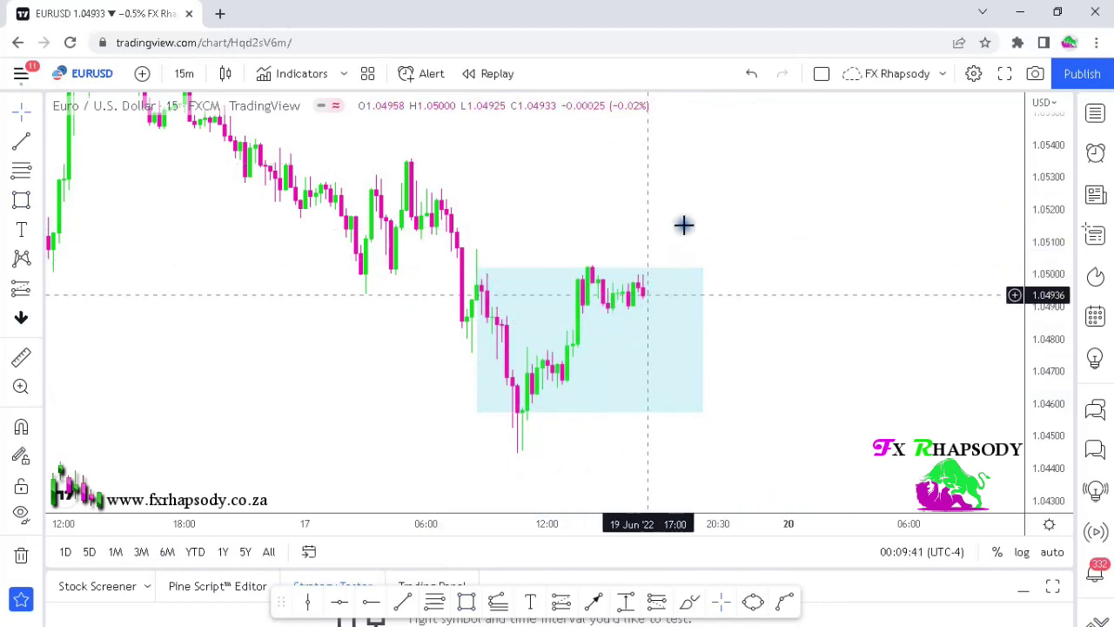
- Draw a downward arrow from 1.04911 beside the last candle to about 1.0442, and undo both the arrow and the rectangle
left_click(591, 604)
left_click(652, 303)
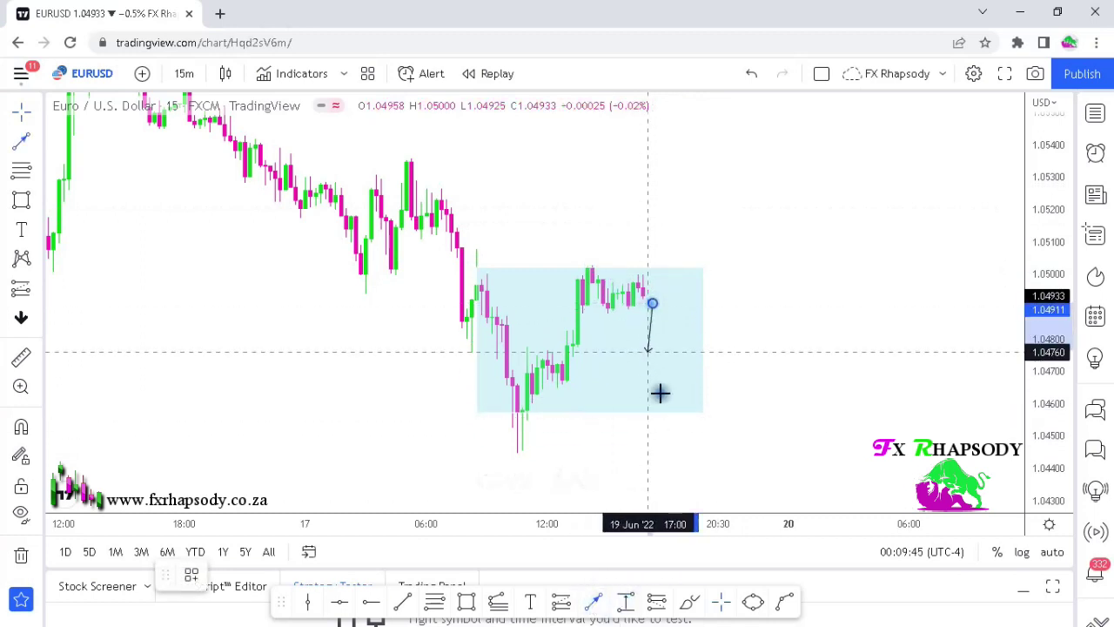
left_click(721, 460)
left_click(803, 426)
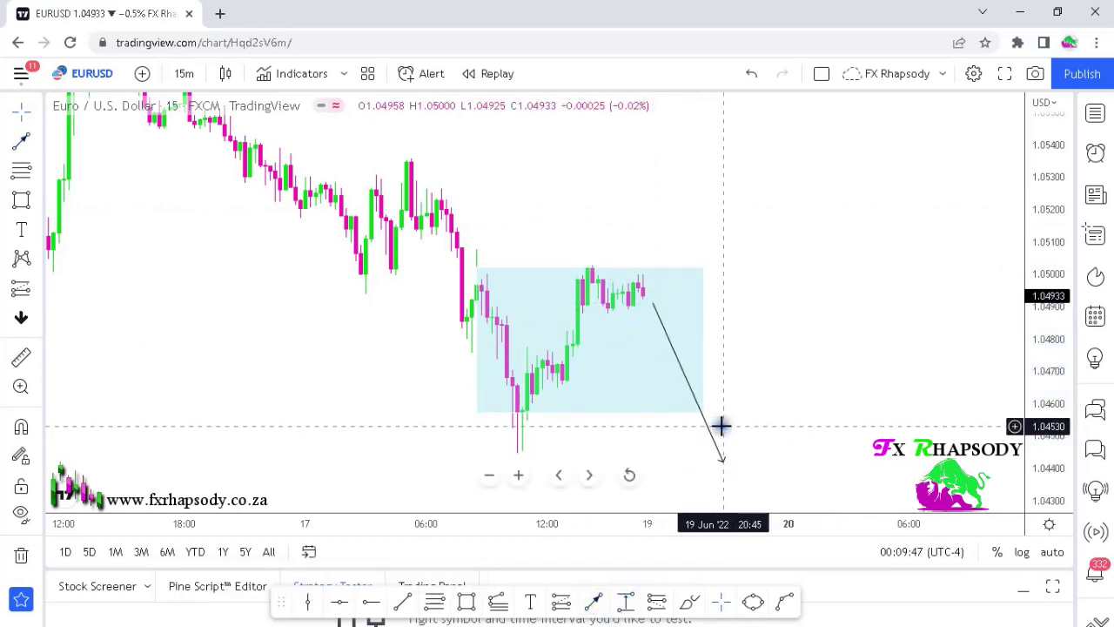
key("ctrl+z")
key("ctrl+z")
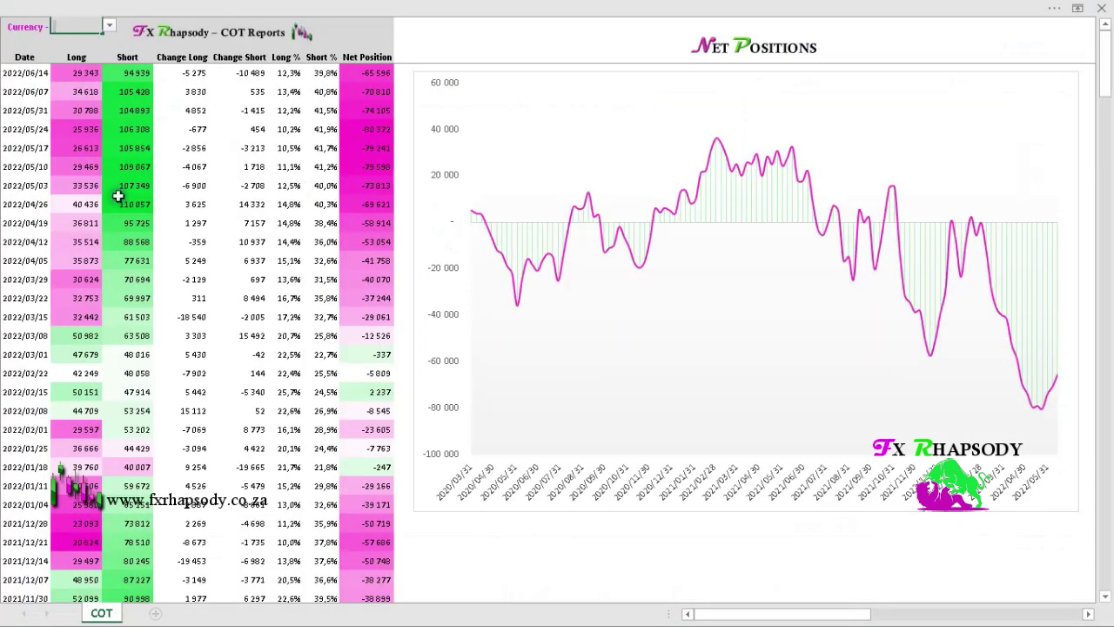
- Switch to the COT Reports spreadsheet and set the currency to EUR
left_click(261, 246)
key("Escape")
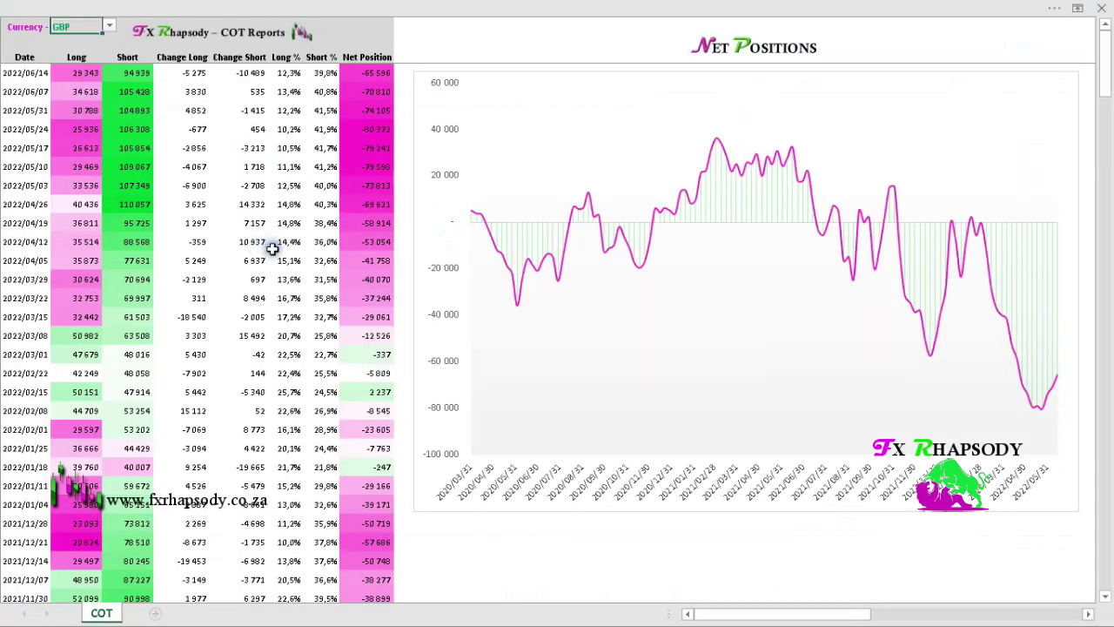
left_click(106, 28)
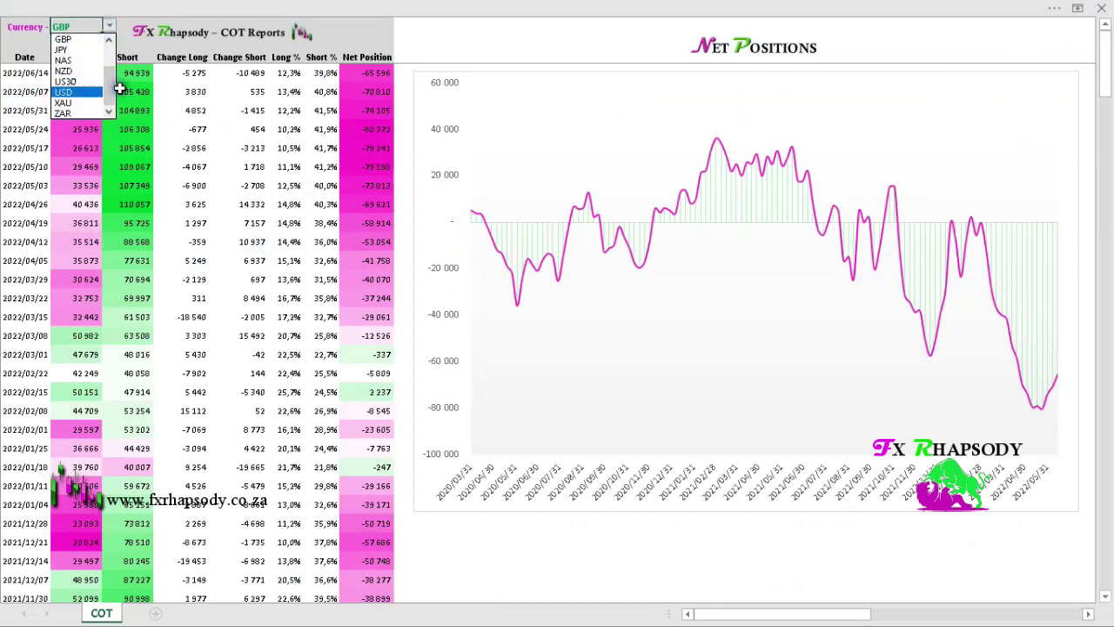
left_click_drag(110, 85, 111, 56)
left_click(69, 78)
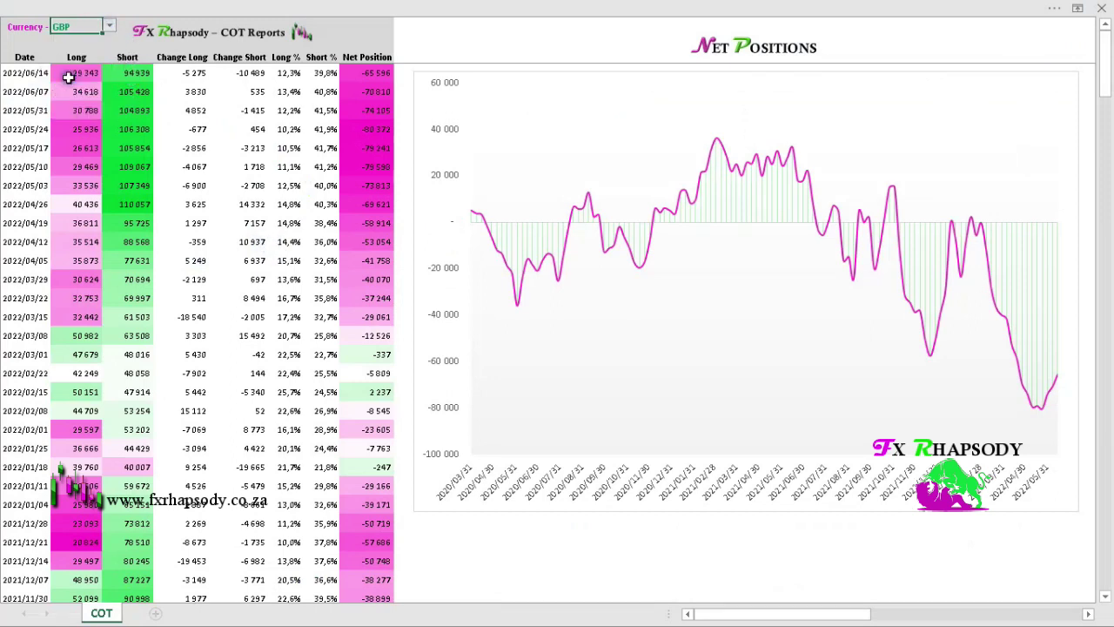
left_click(109, 27)
scroll(76, 92, "up", 2)
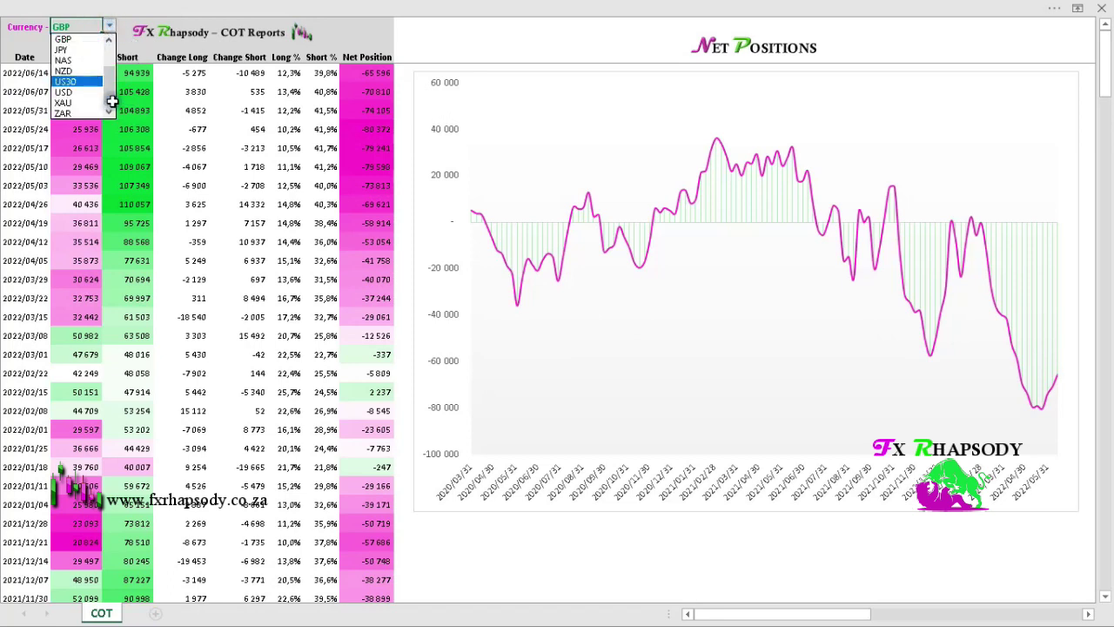
left_click(67, 60)
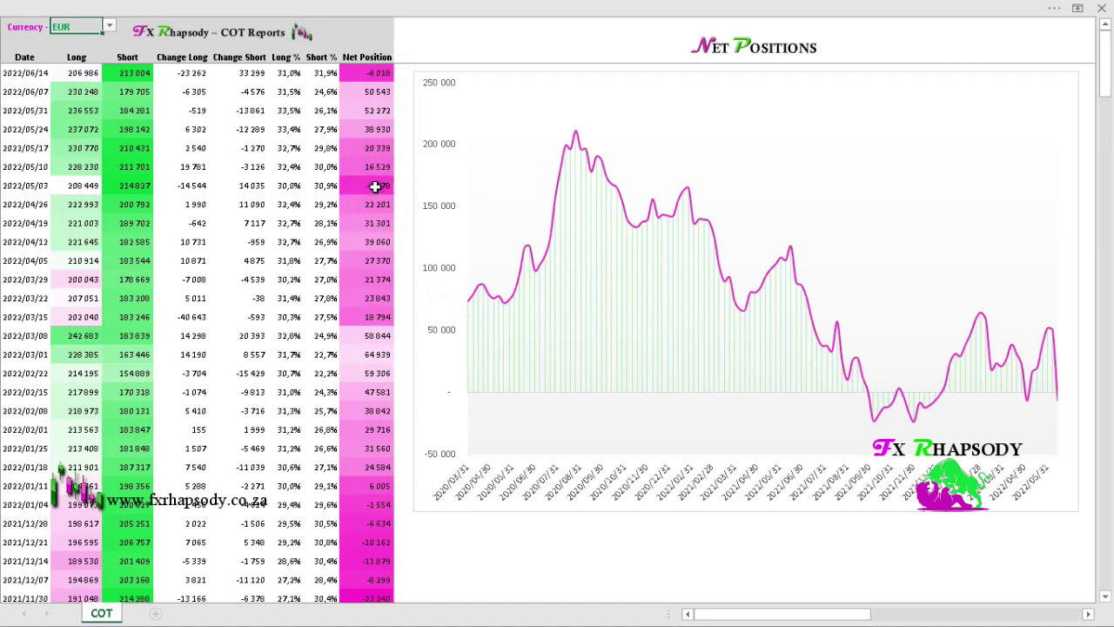
- Compare the EUR net positions for the report dates between 2022/04/05 and 2022/06/07
left_click(367, 187)
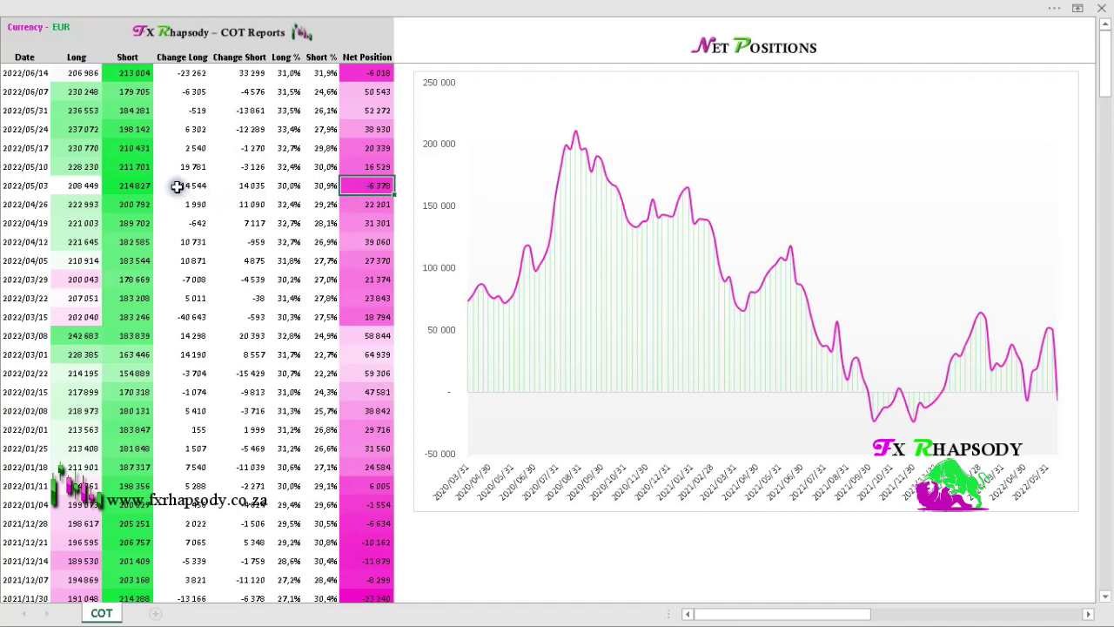
left_click(373, 260)
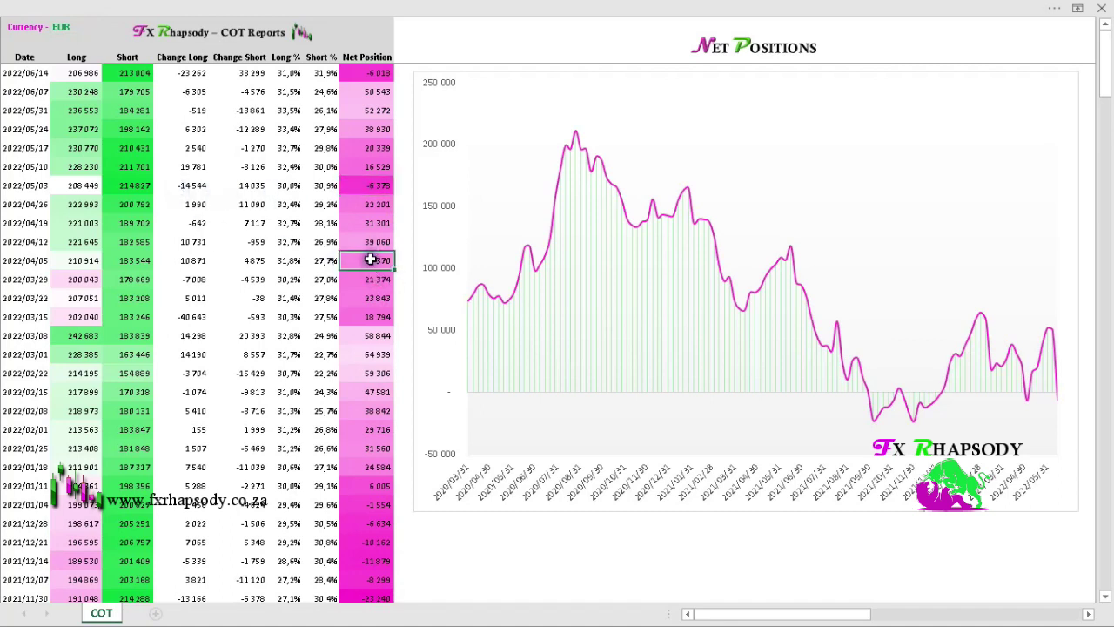
left_click(370, 222)
left_click(369, 205)
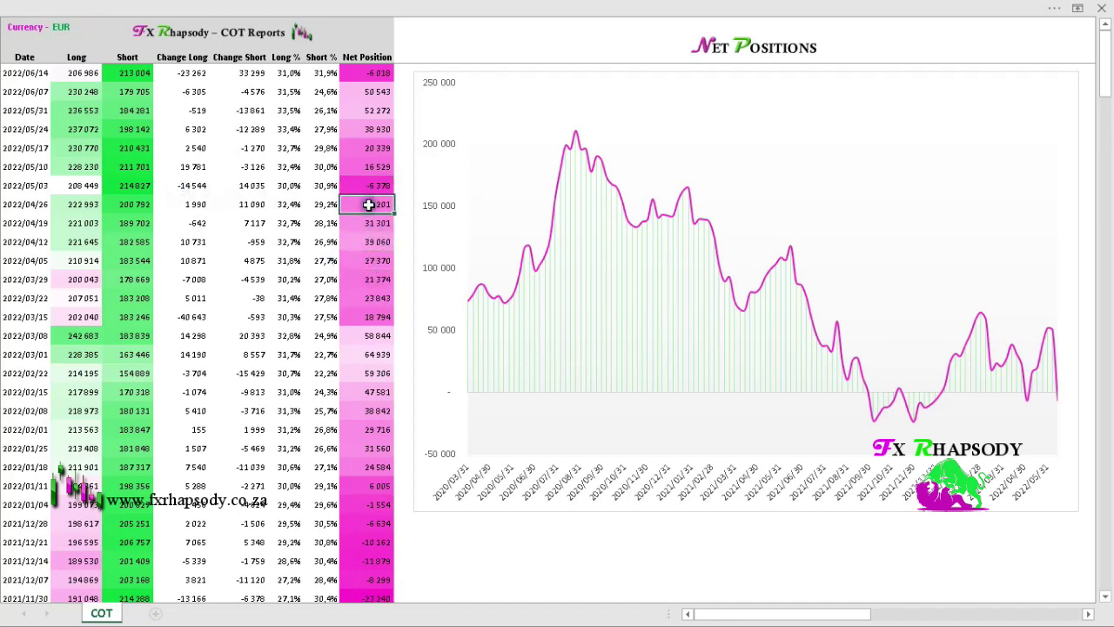
left_click(367, 241)
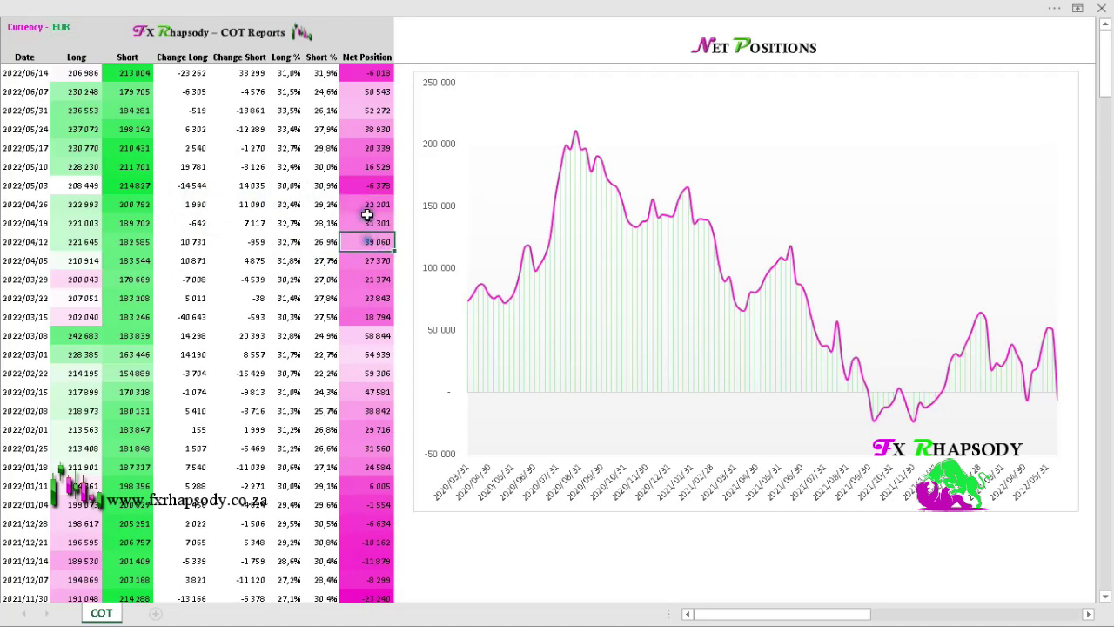
left_click(369, 110)
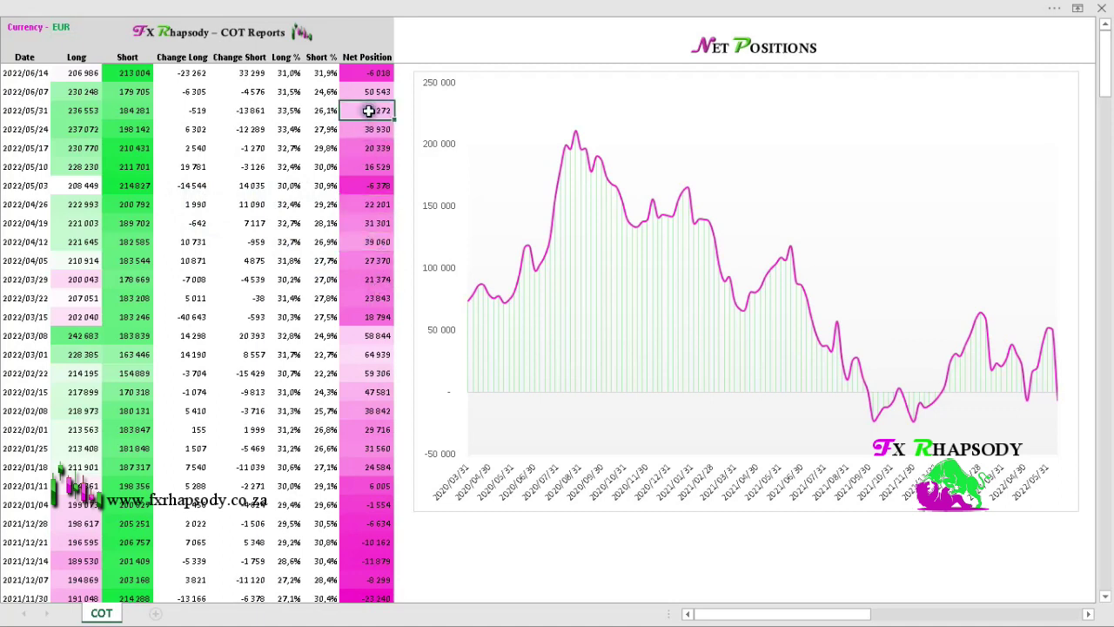
left_click(366, 91)
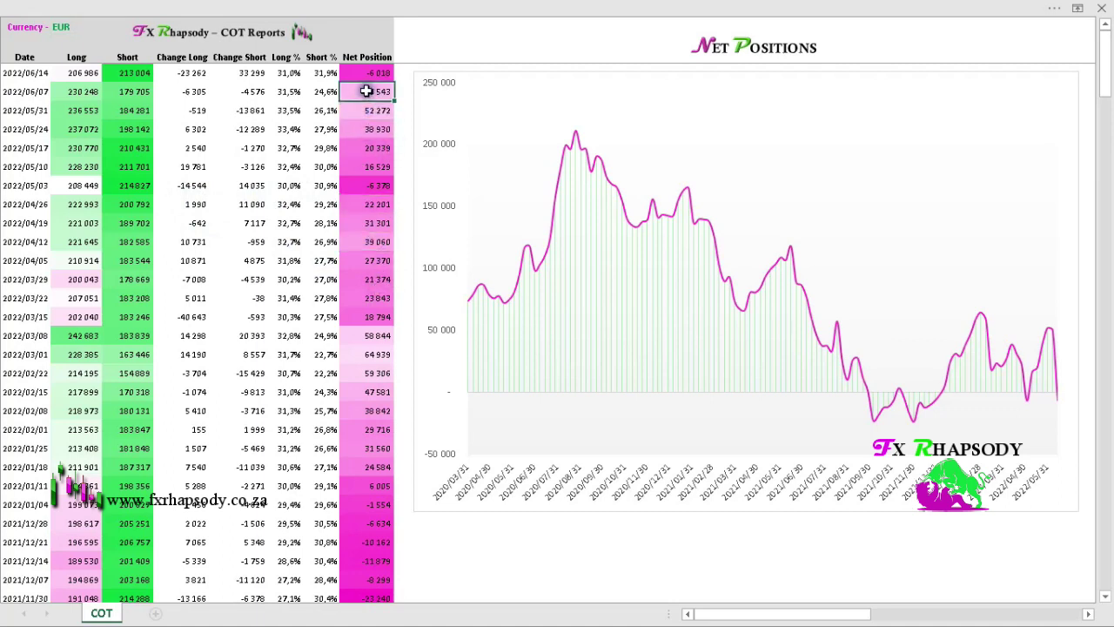
left_click(370, 238)
left_click(364, 205)
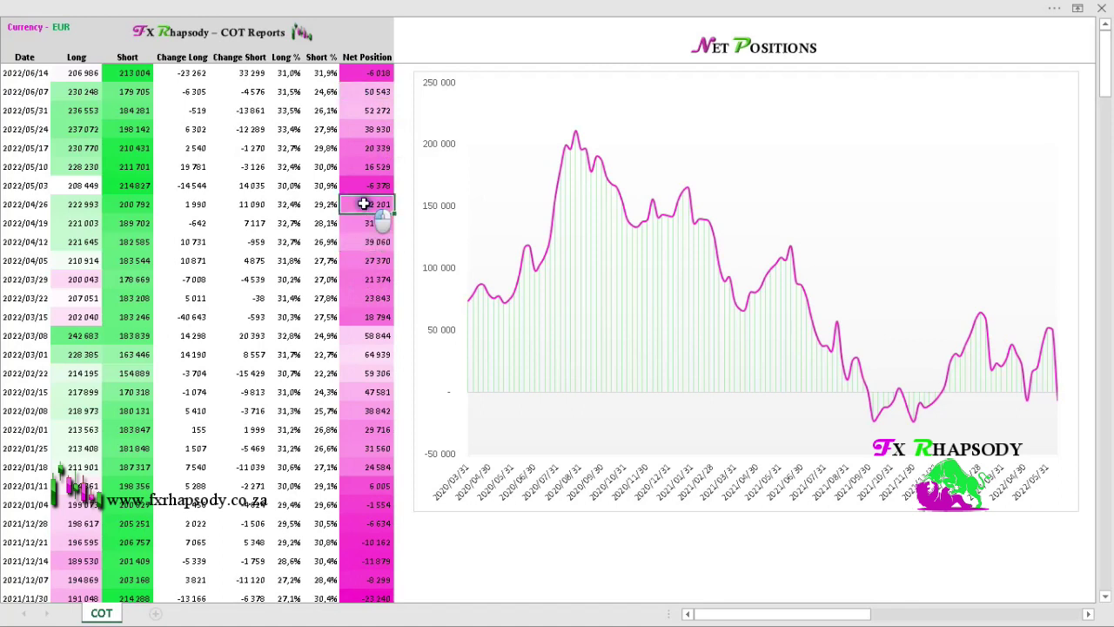
- Check the EUR net position, change in longs and change in shorts for 2022/05/03
left_click(363, 184)
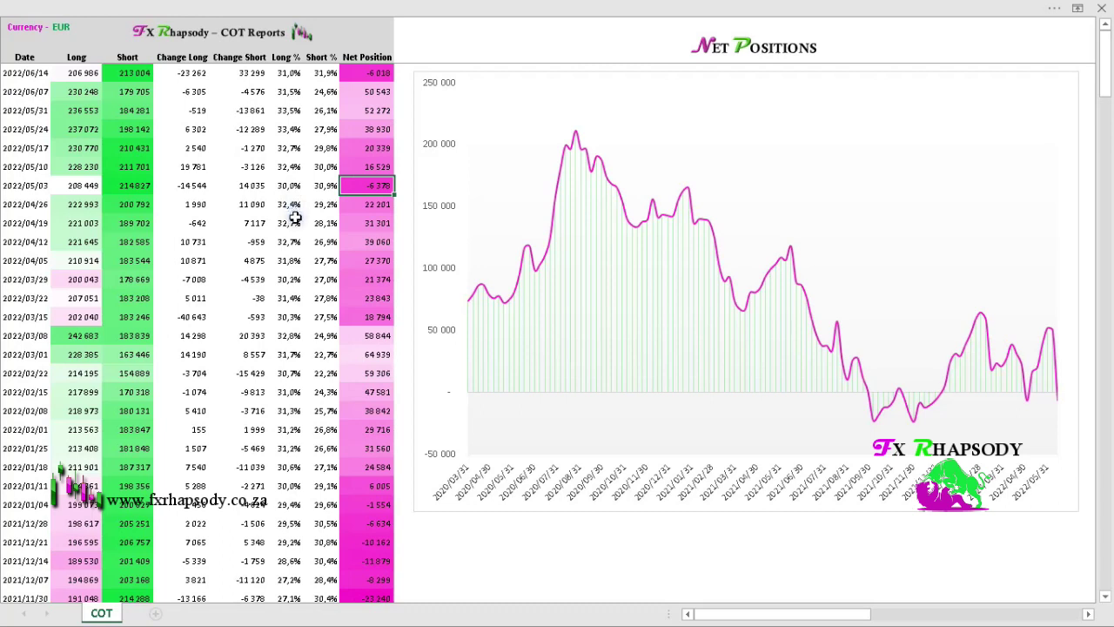
left_click(191, 187)
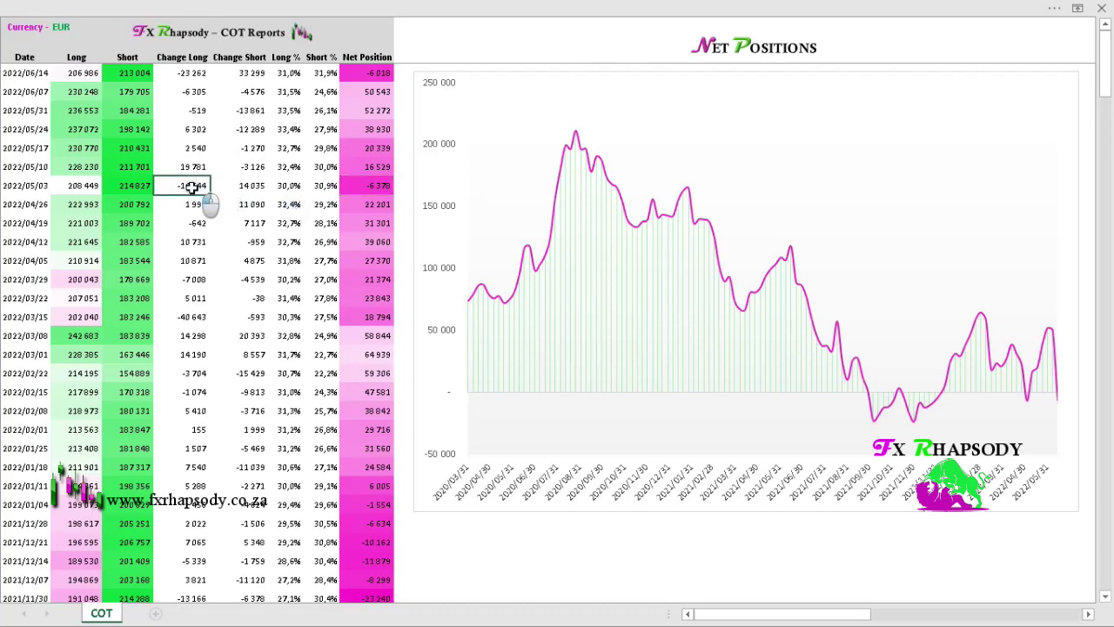
left_click(251, 185)
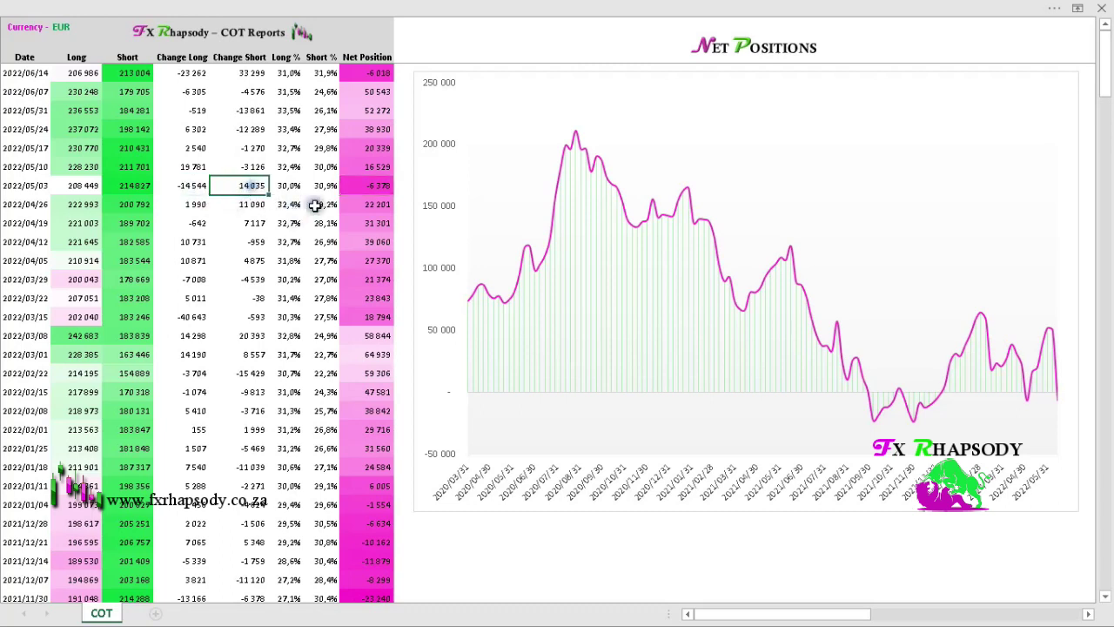
left_click(374, 184)
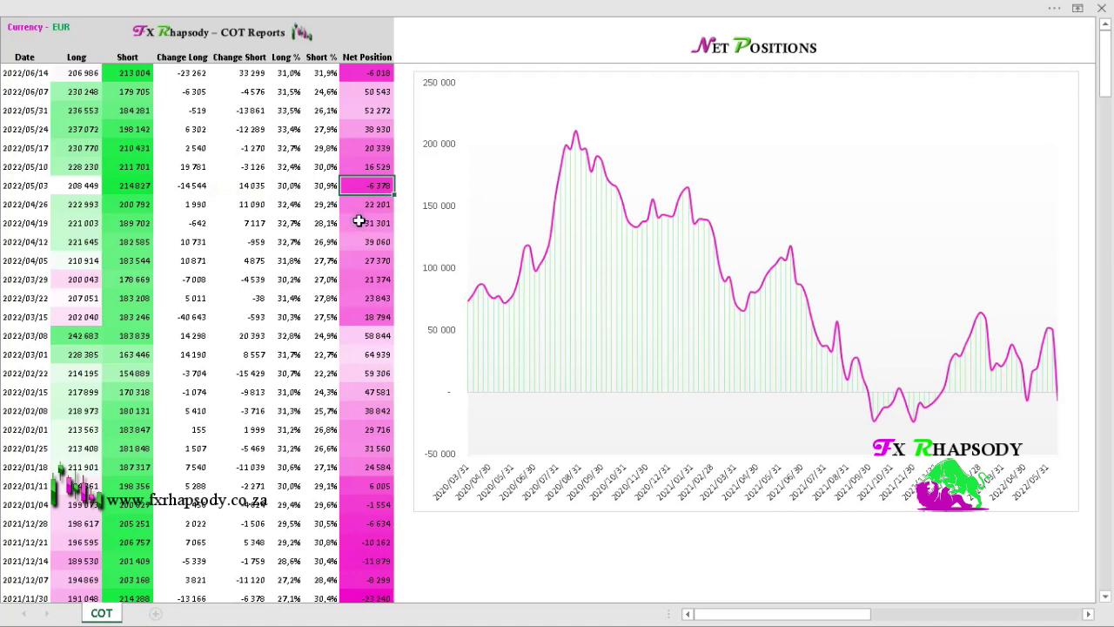
- Review the EUR long and short changes for 2022/05/10 to 2022/05/24 and the net positions up to 2022/05/31
left_click(367, 147)
left_click(194, 148)
left_click(194, 128)
left_click(253, 165)
left_click(253, 148)
left_click(254, 128)
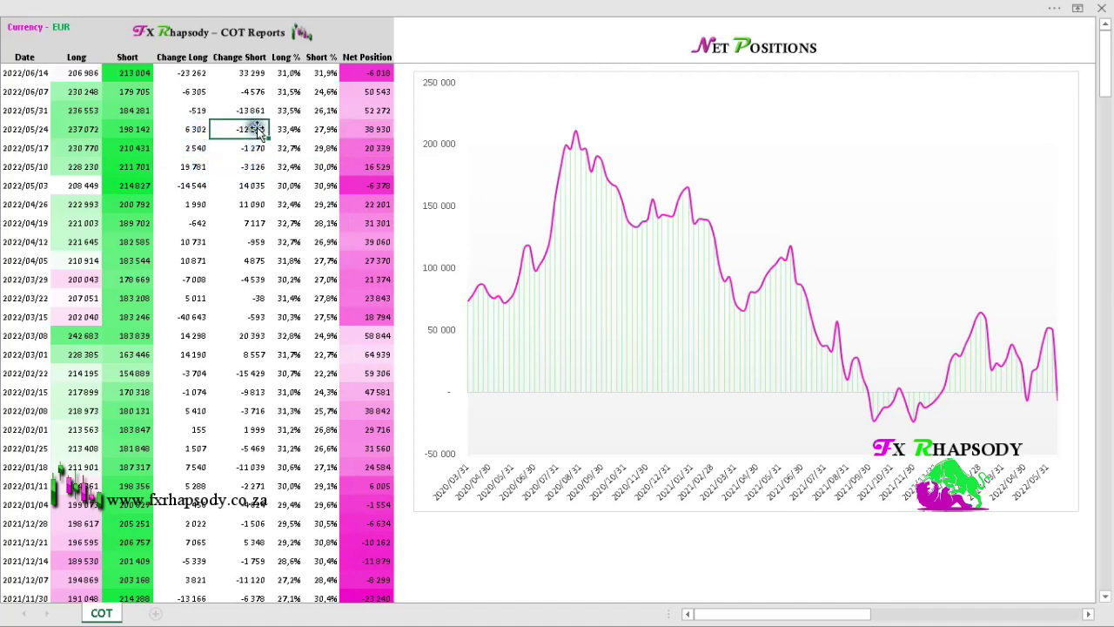
left_click(370, 130)
left_click(368, 110)
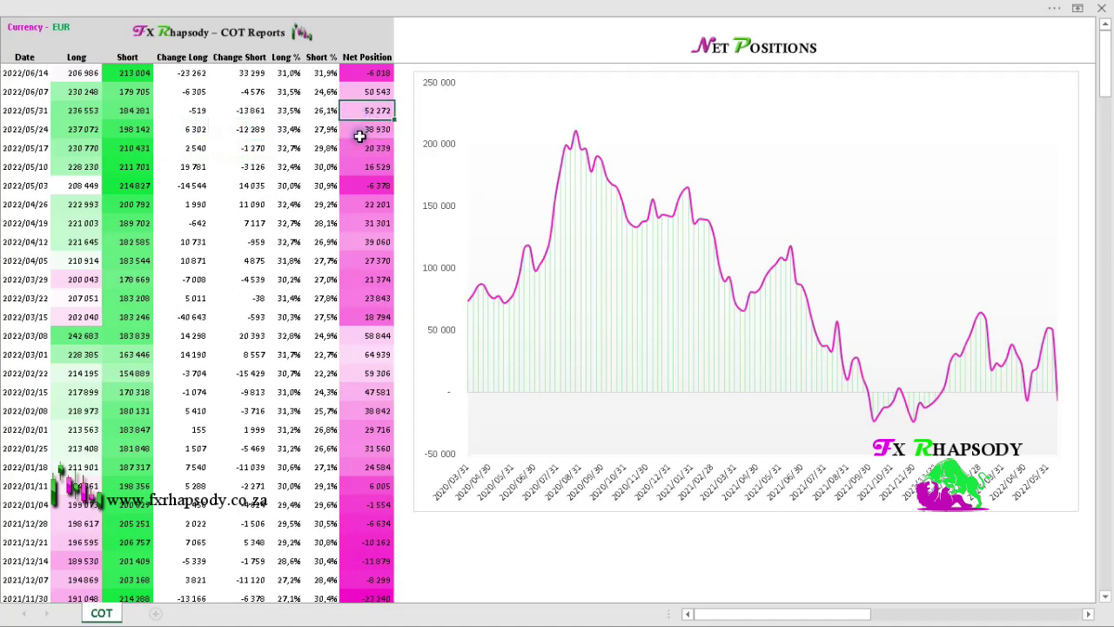
- Compare the EUR net positions for 2022/06/07 and 2022/06/14, and check the 2022/06/14 long and short changes
left_click(350, 97)
left_click(365, 74)
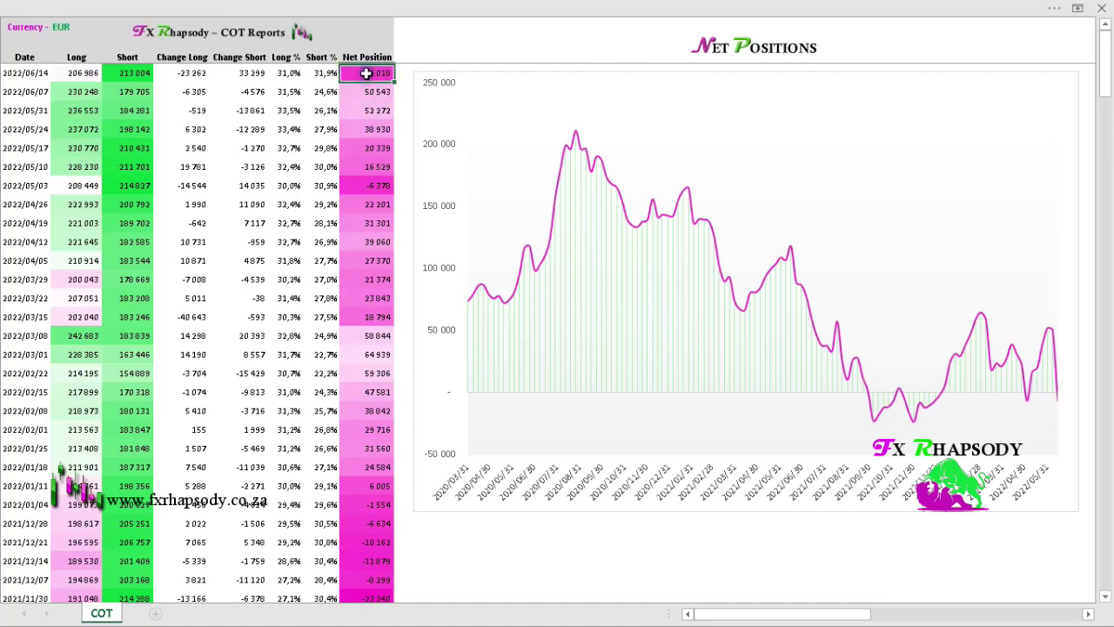
left_click(198, 74)
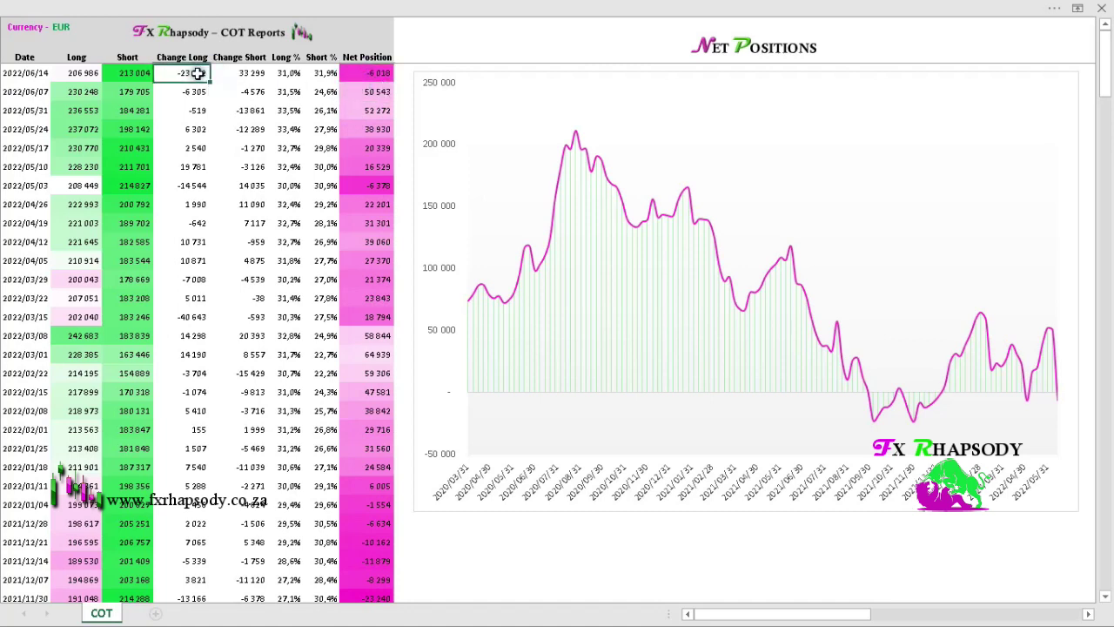
left_click(254, 74)
left_click(369, 76)
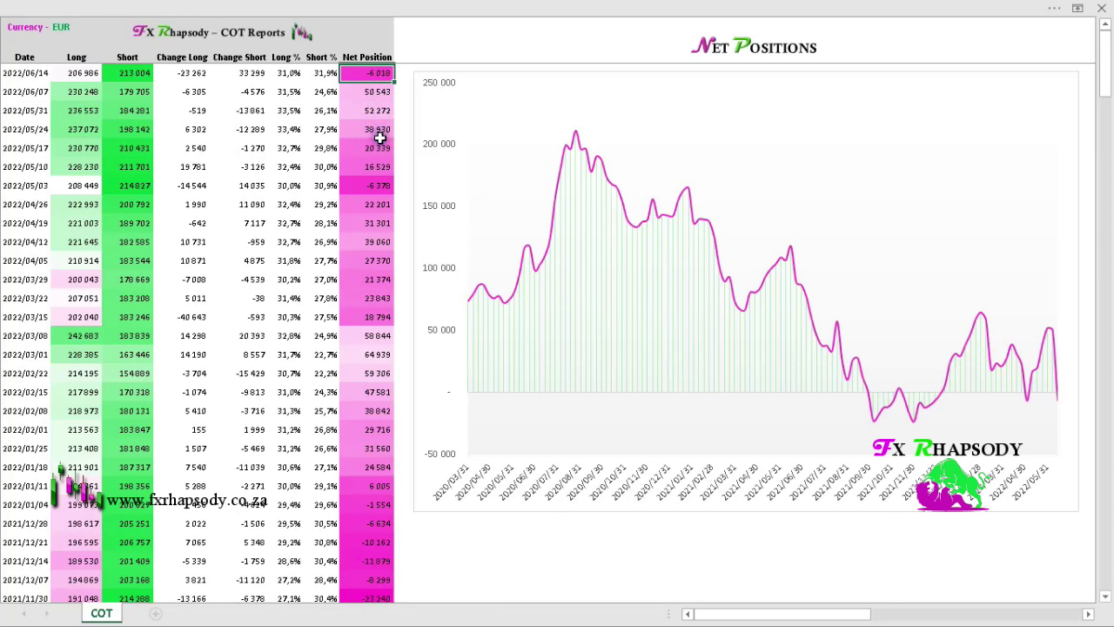
- Recheck the EUR net positions for 2022/05/10, 2022/05/17 and 2022/05/24
left_click(376, 167)
left_click(370, 147)
left_click(365, 128)
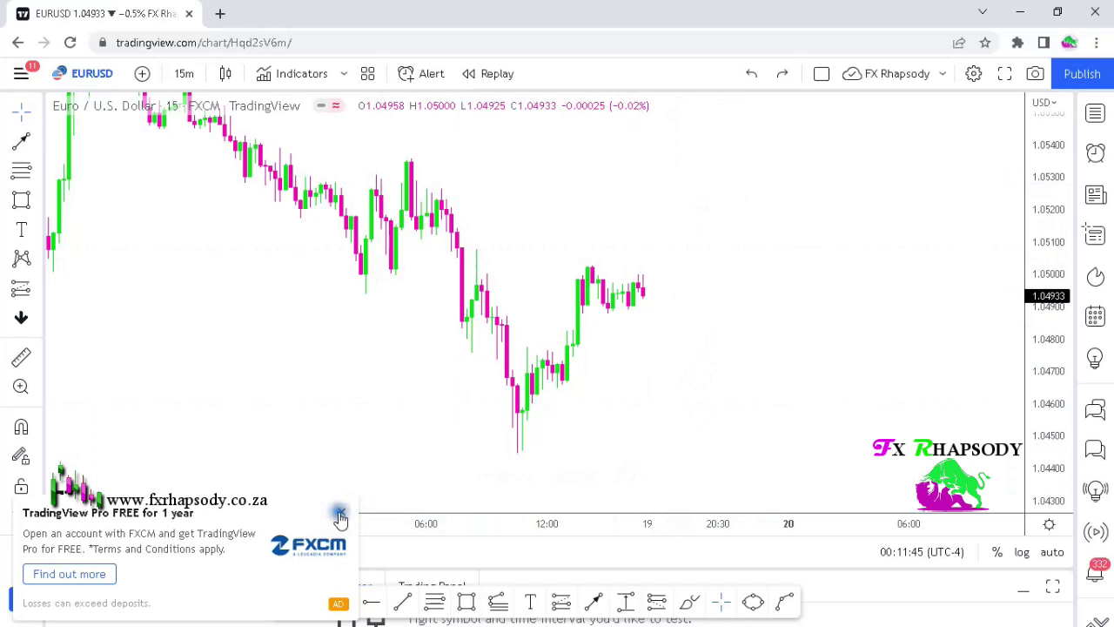
- Switch back to the TradingView EURUSD chart, dismiss the advert, and examine the 16–17 June price action on 15 minutes
left_click(339, 514)
left_click(821, 182)
left_click_drag(725, 280, 735, 300)
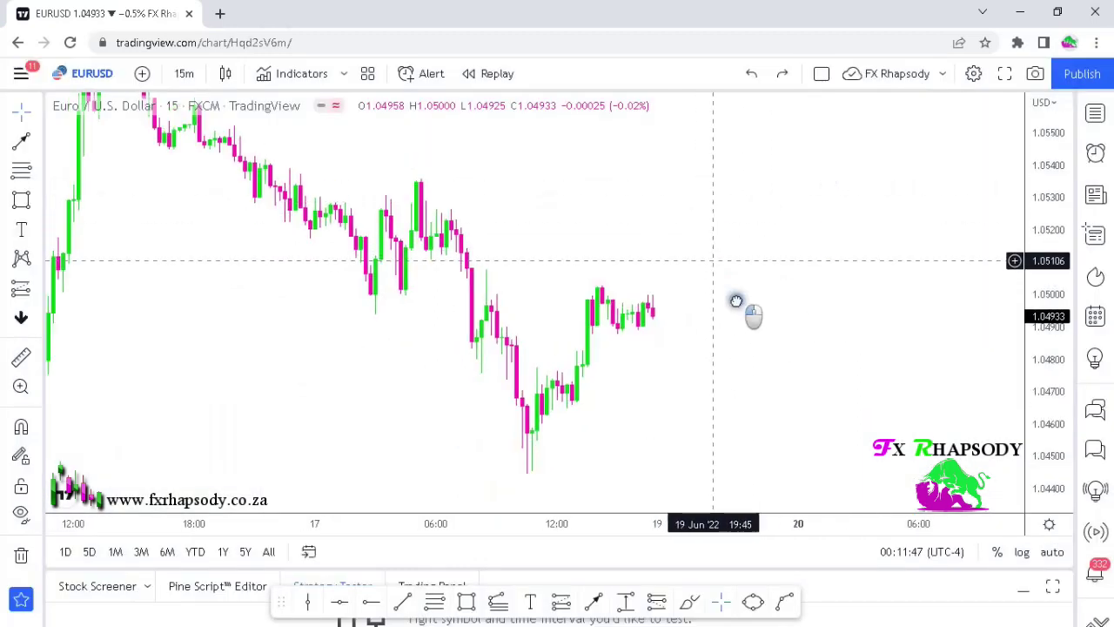
scroll(754, 288, "down", 3)
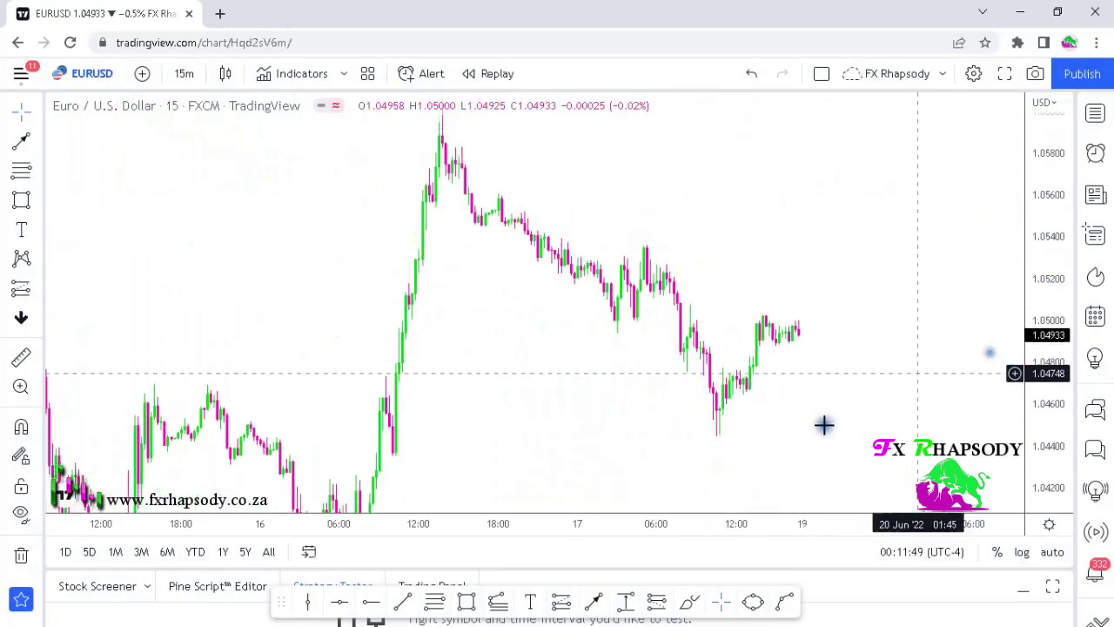
scroll(818, 424, "up", 2)
left_click_drag(806, 423, 920, 341)
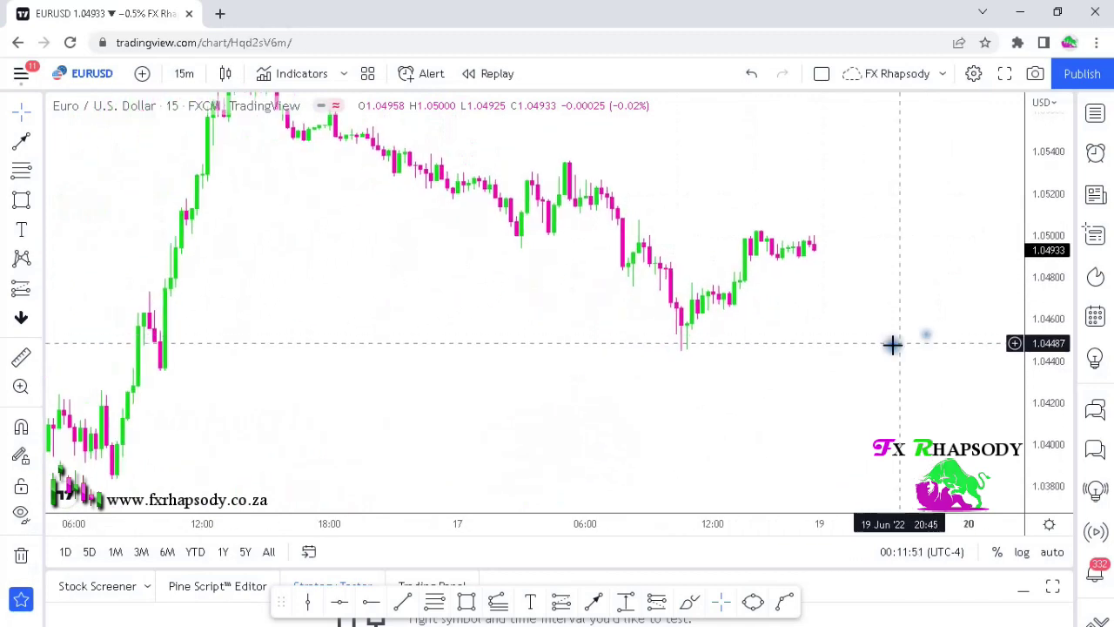